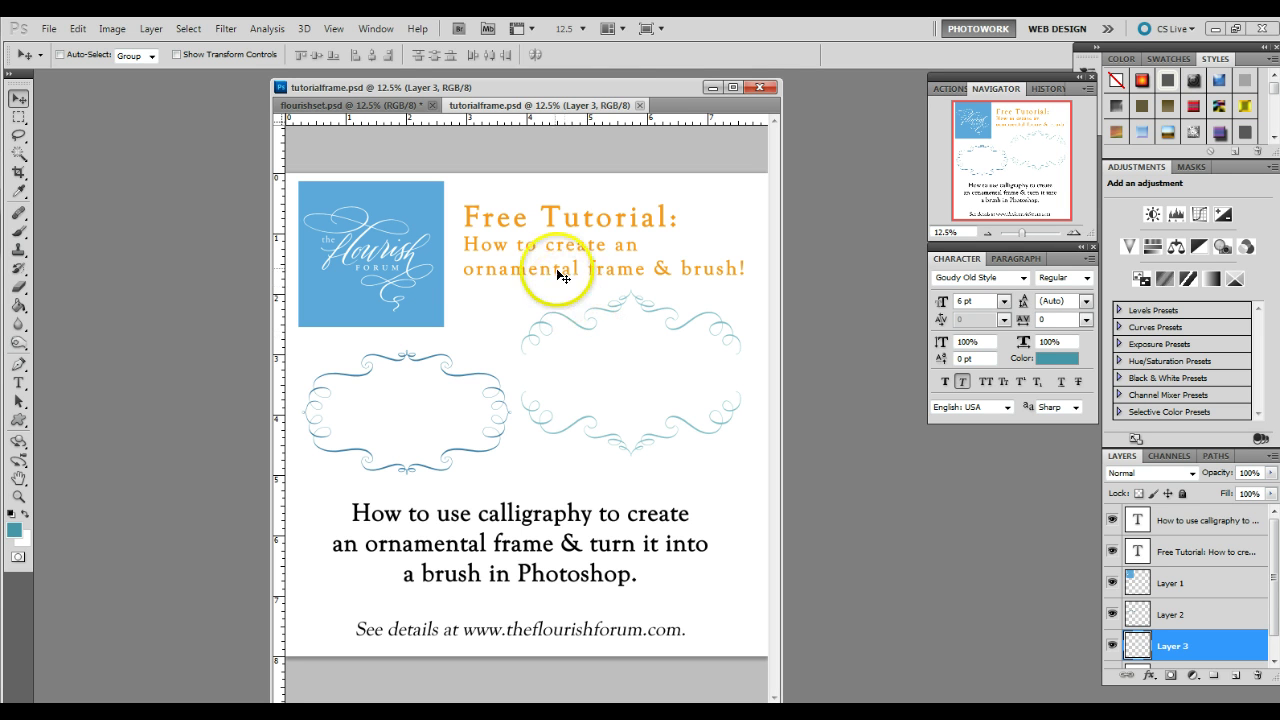
Close tutorialframe.psd so only flourishset.psd stays open.
click(639, 105)
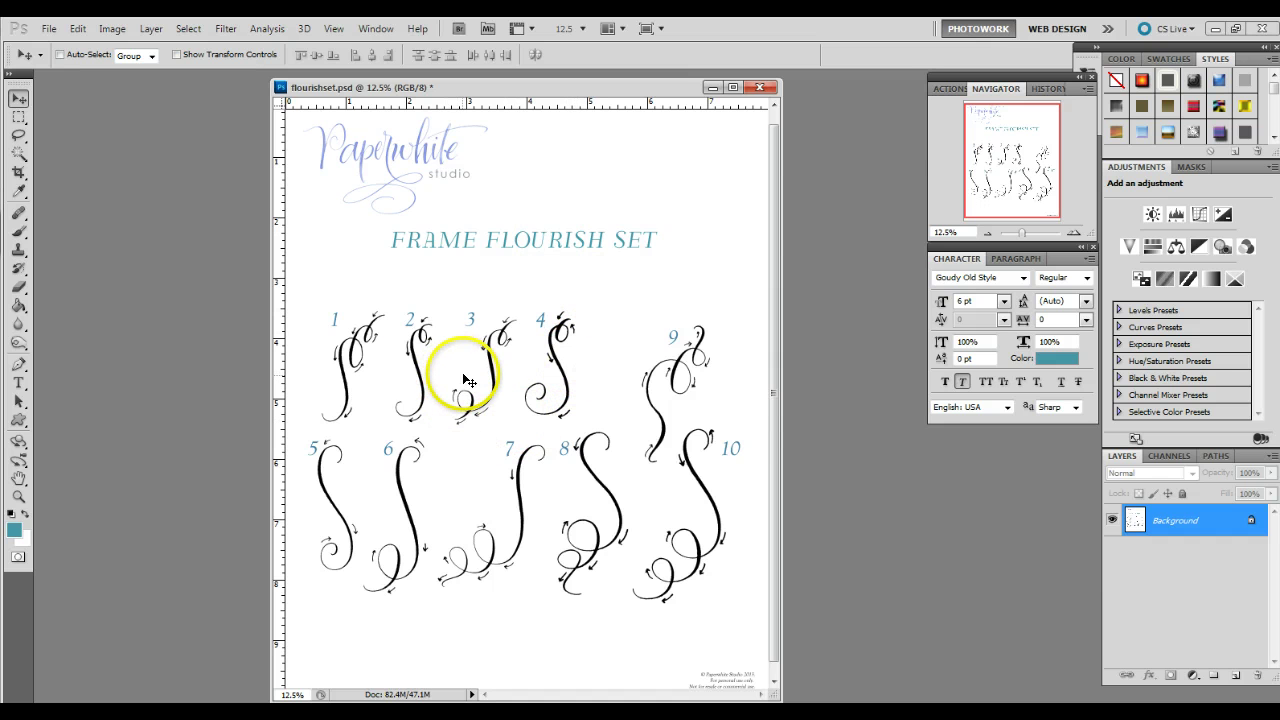
Create a white 8×8 inch, 600 ppi document and float flourishset.psd in its own window.
click(48, 28)
click(62, 46)
drag(683, 226, 697, 221)
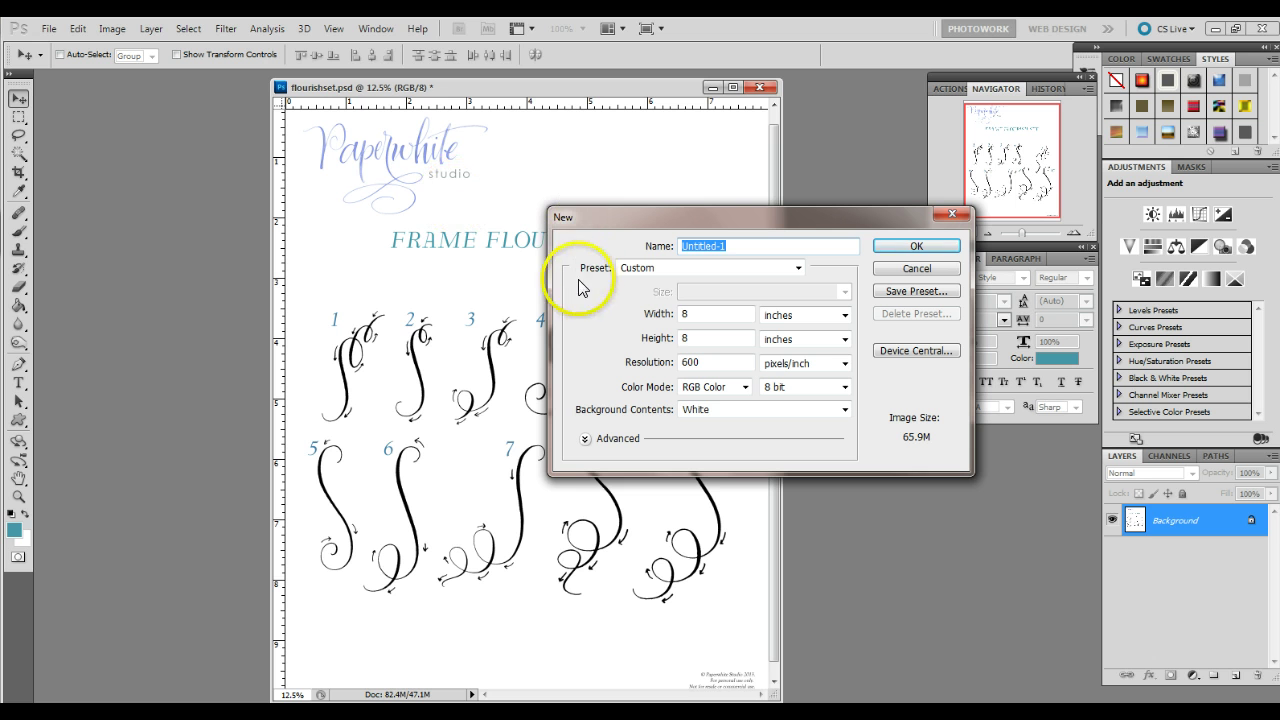
click(914, 245)
drag(409, 108, 310, 318)
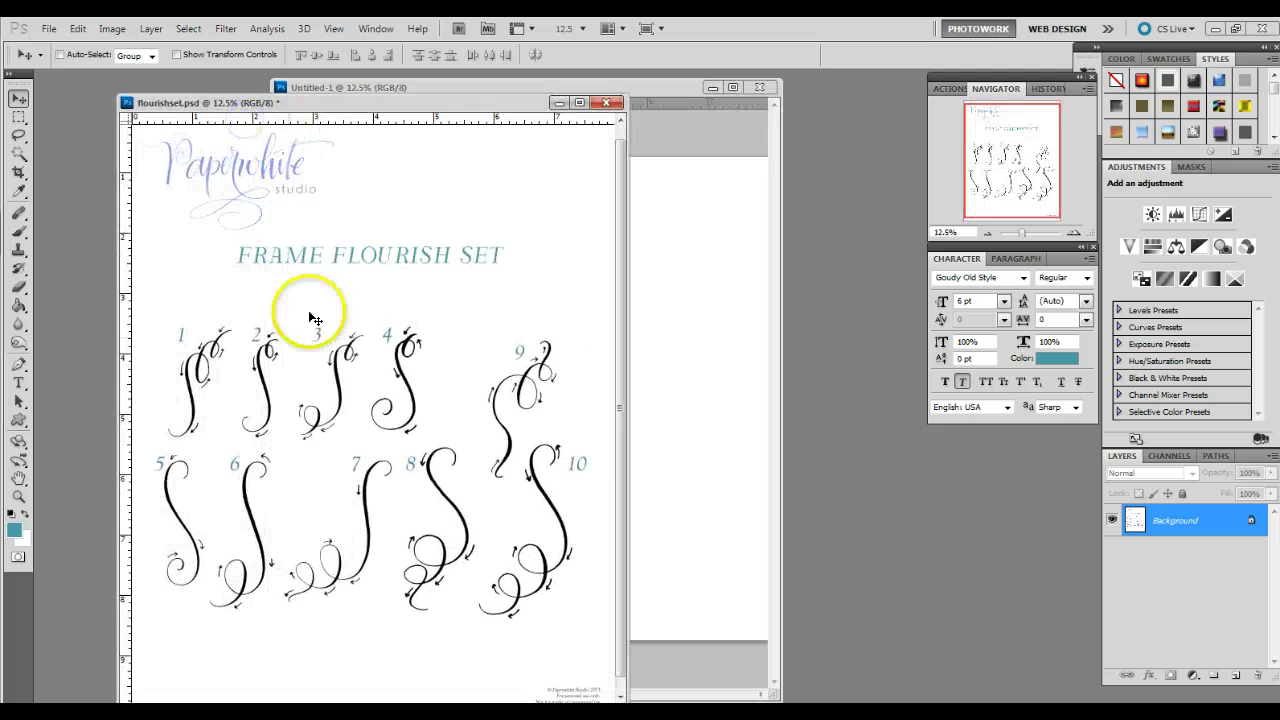
Zoom flourishset.psd to 33.3% and copy flourish 2's stem into Untitled-1 as Layer 1.
click(18, 496)
click(256, 387)
click(256, 387)
click(275, 422)
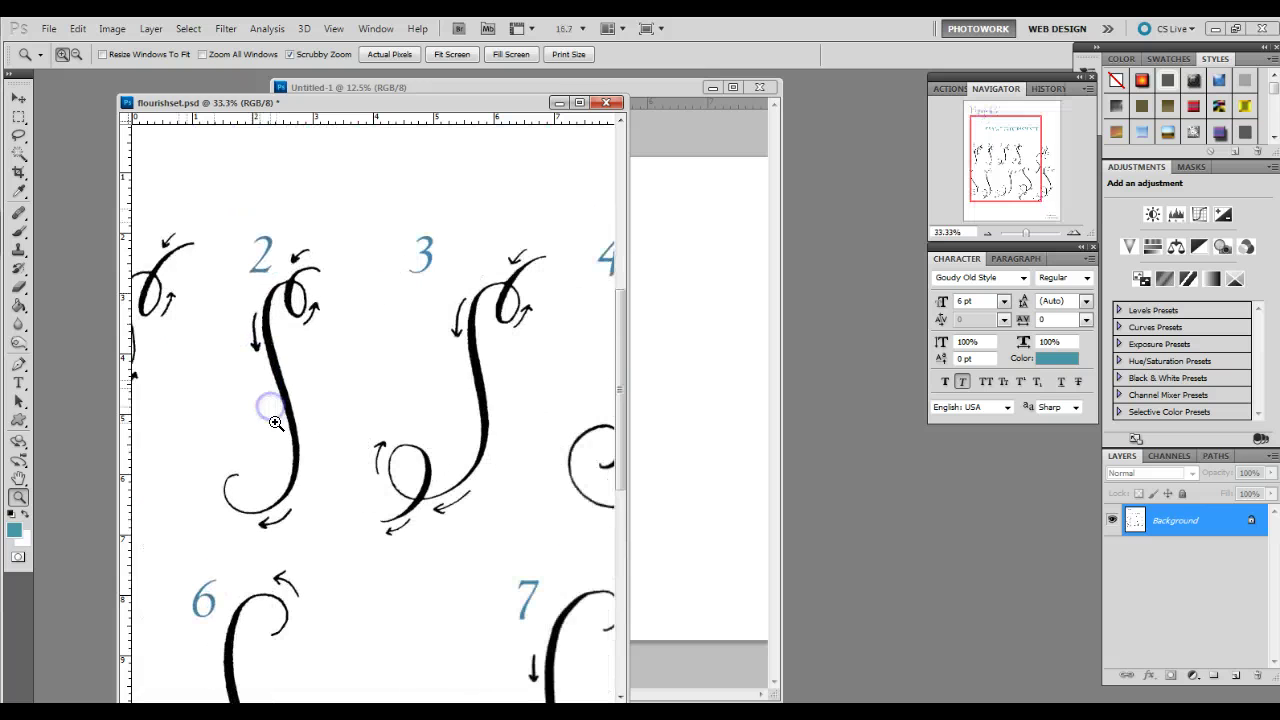
click(18, 155)
click(264, 343)
click(18, 98)
drag(229, 277, 281, 336)
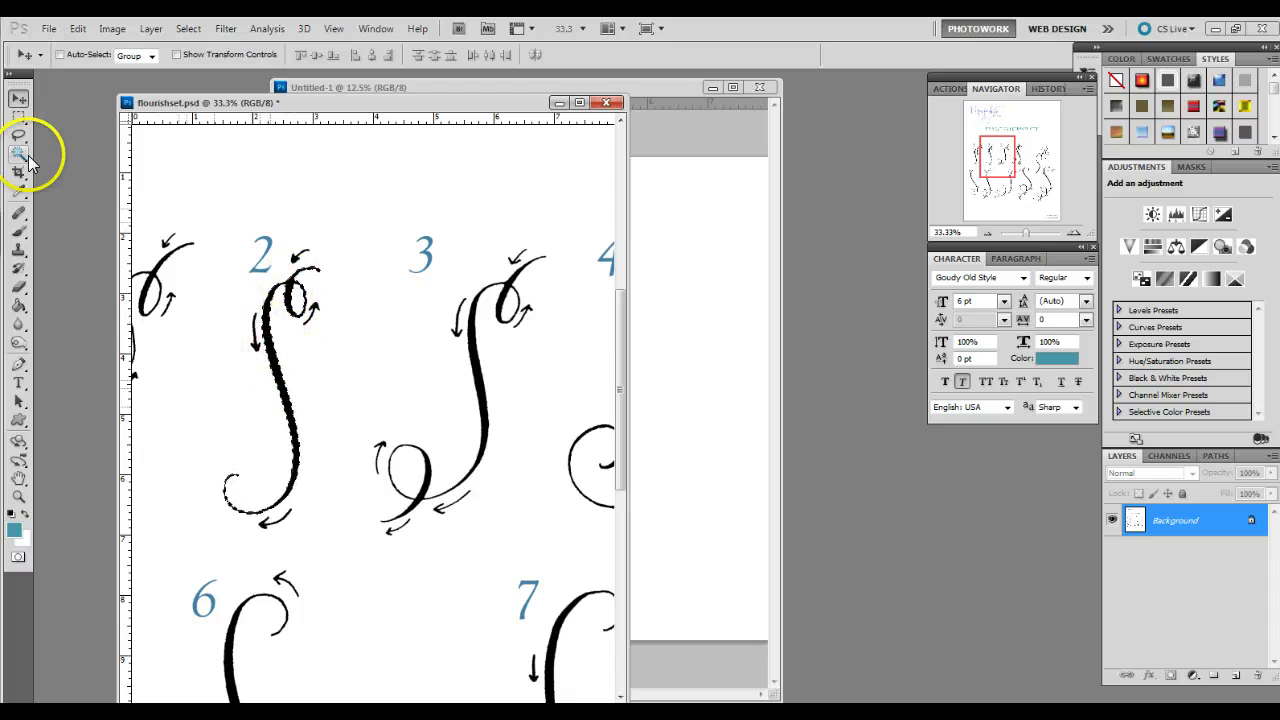
drag(270, 345, 591, 320)
click(416, 283)
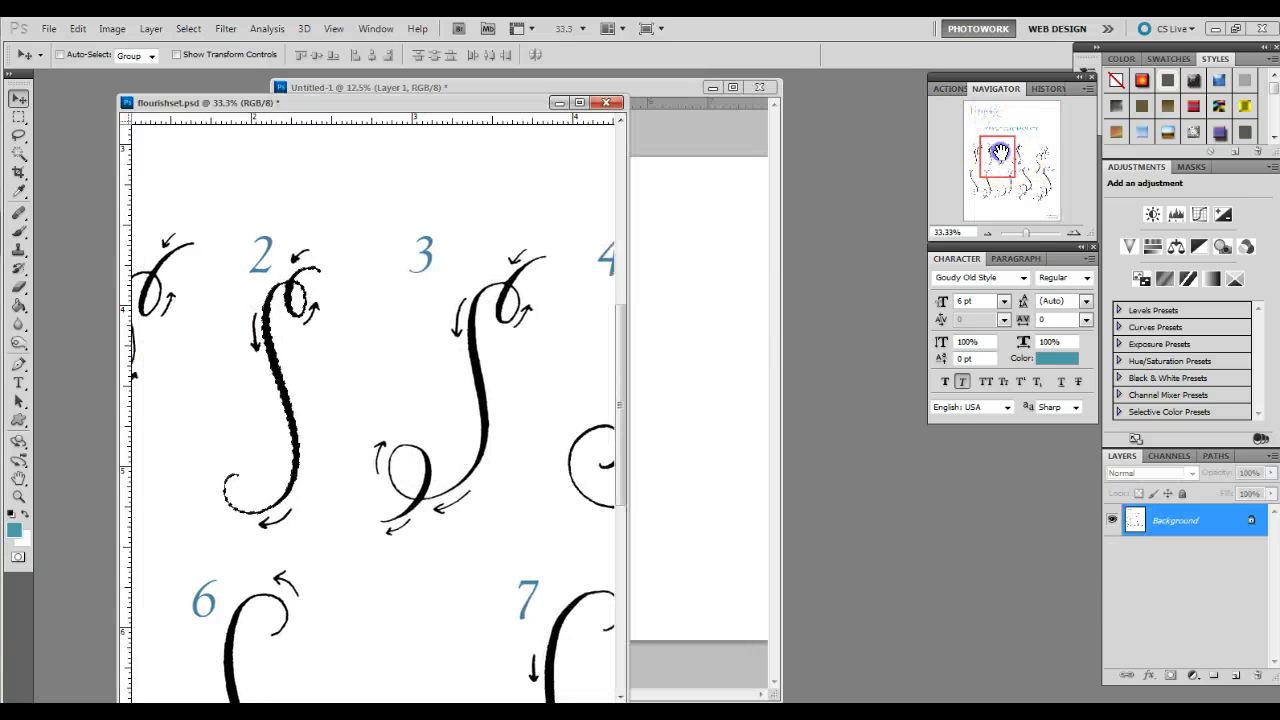
Copy flourish 5's stem into Untitled-1 as Layer 2.
drag(1000, 152, 983, 177)
click(265, 268)
click(18, 154)
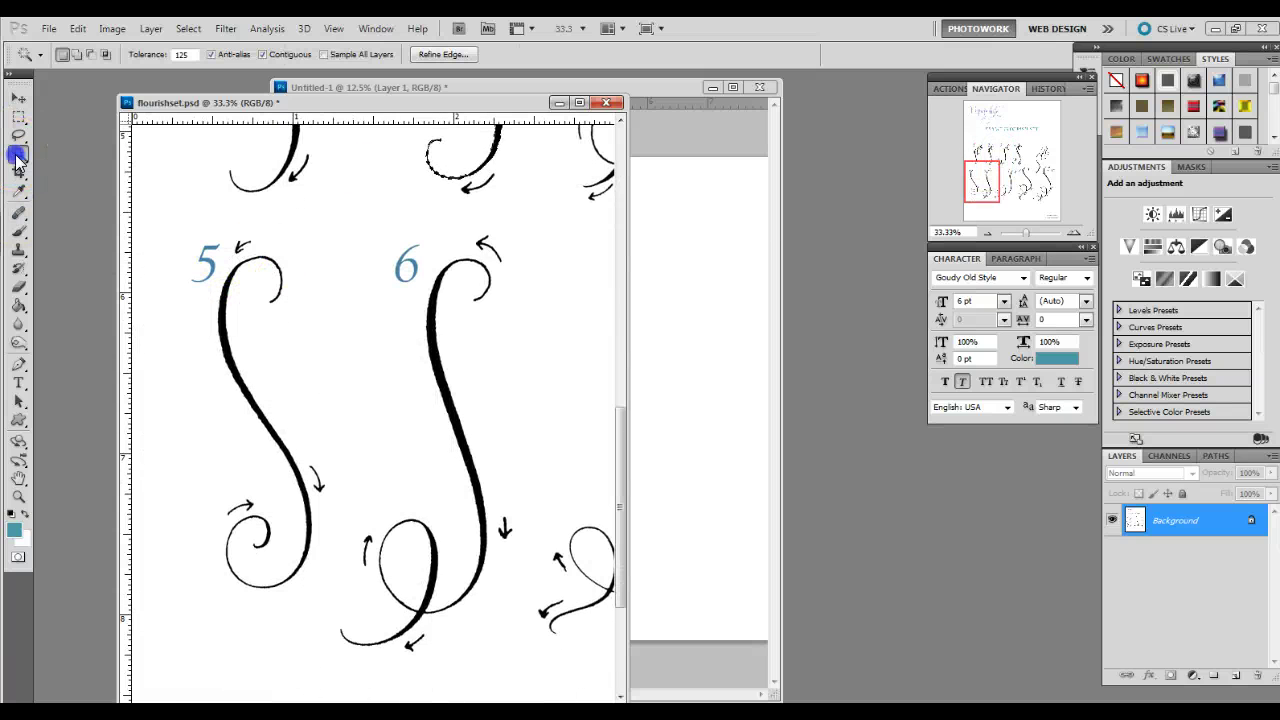
click(222, 338)
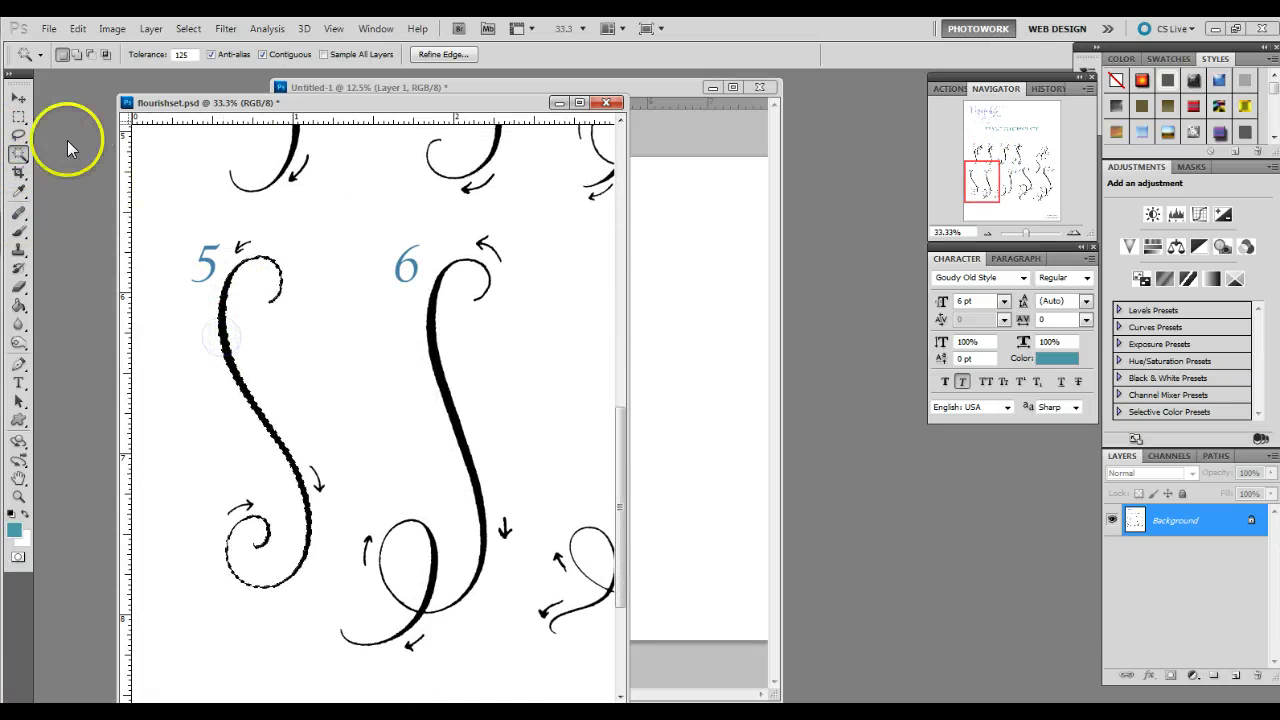
click(18, 97)
drag(224, 322, 636, 313)
click(224, 328)
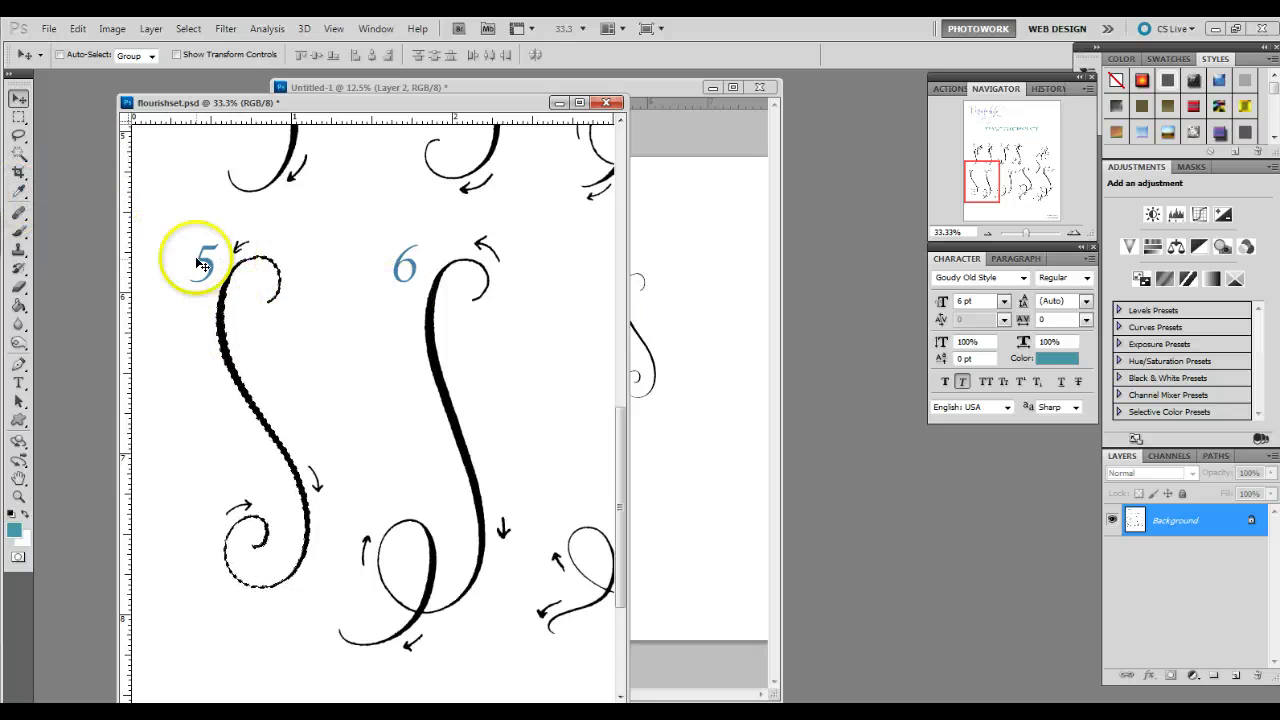
Copy flourish 6's stem into Untitled-1 as Layer 3.
click(18, 153)
click(423, 343)
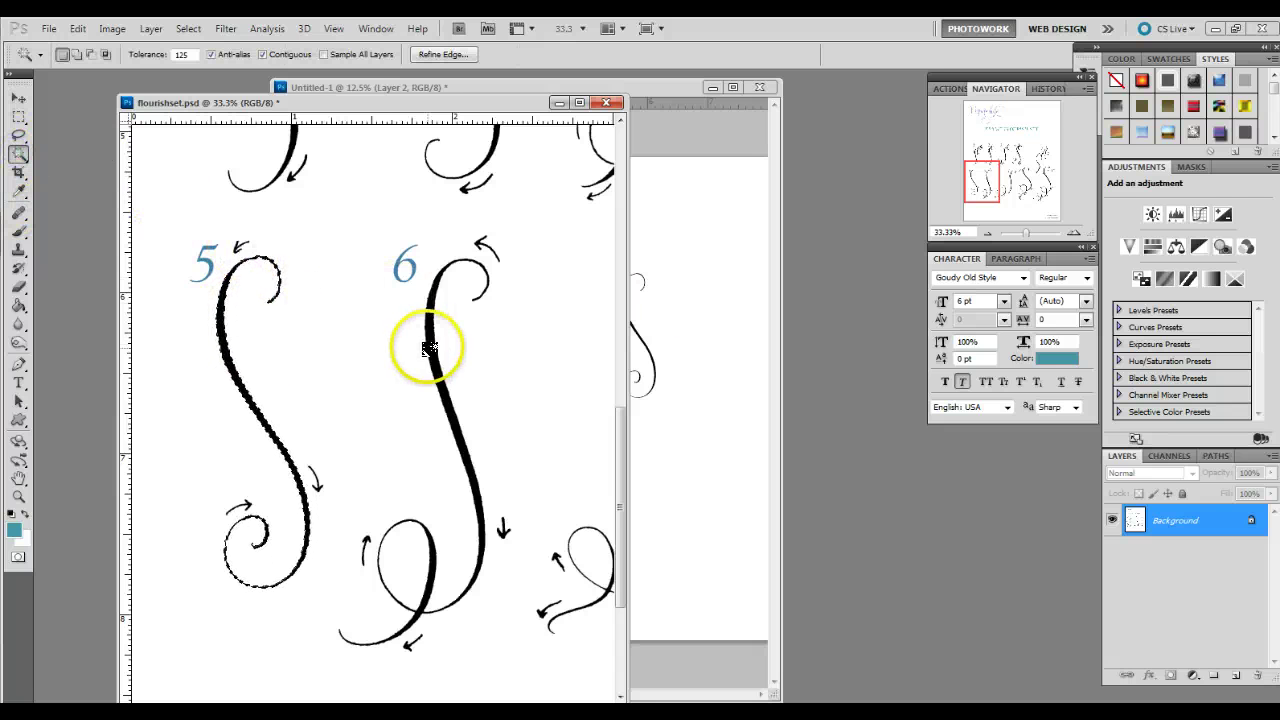
click(18, 98)
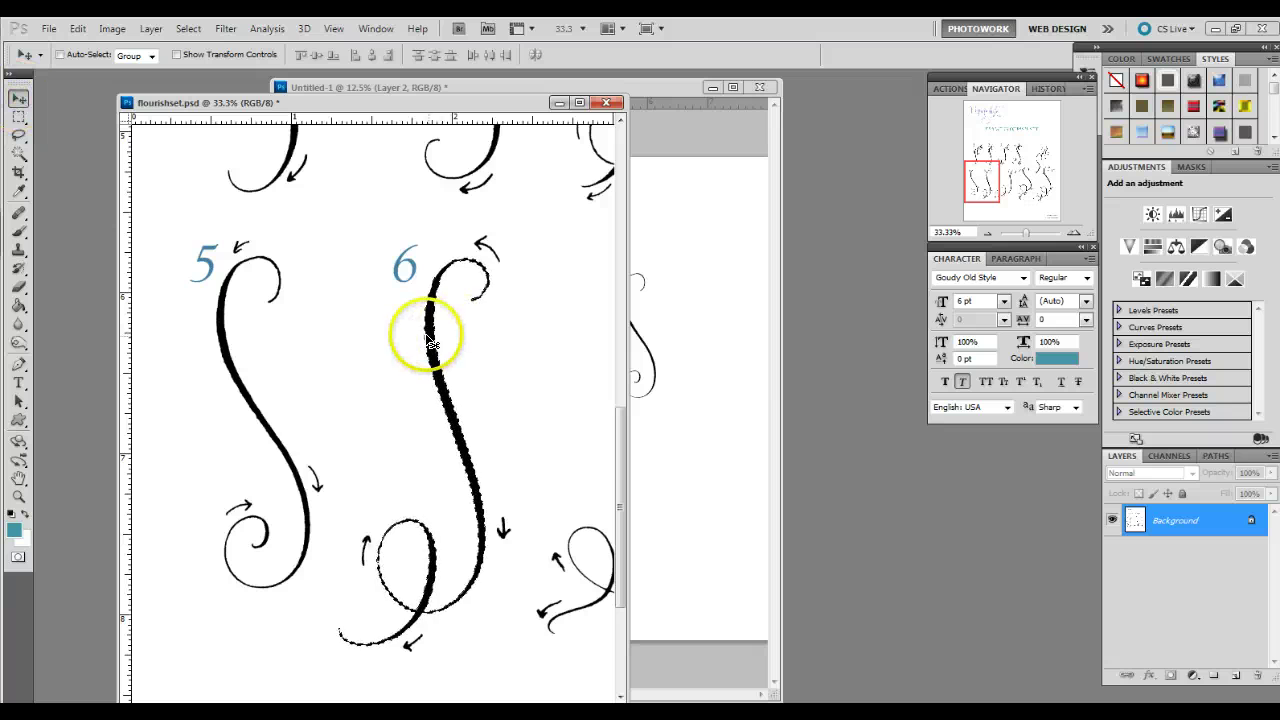
drag(423, 345, 686, 414)
Move the Layer 1 flourish up-left and rotate it -90° to horizontal.
drag(487, 89, 449, 94)
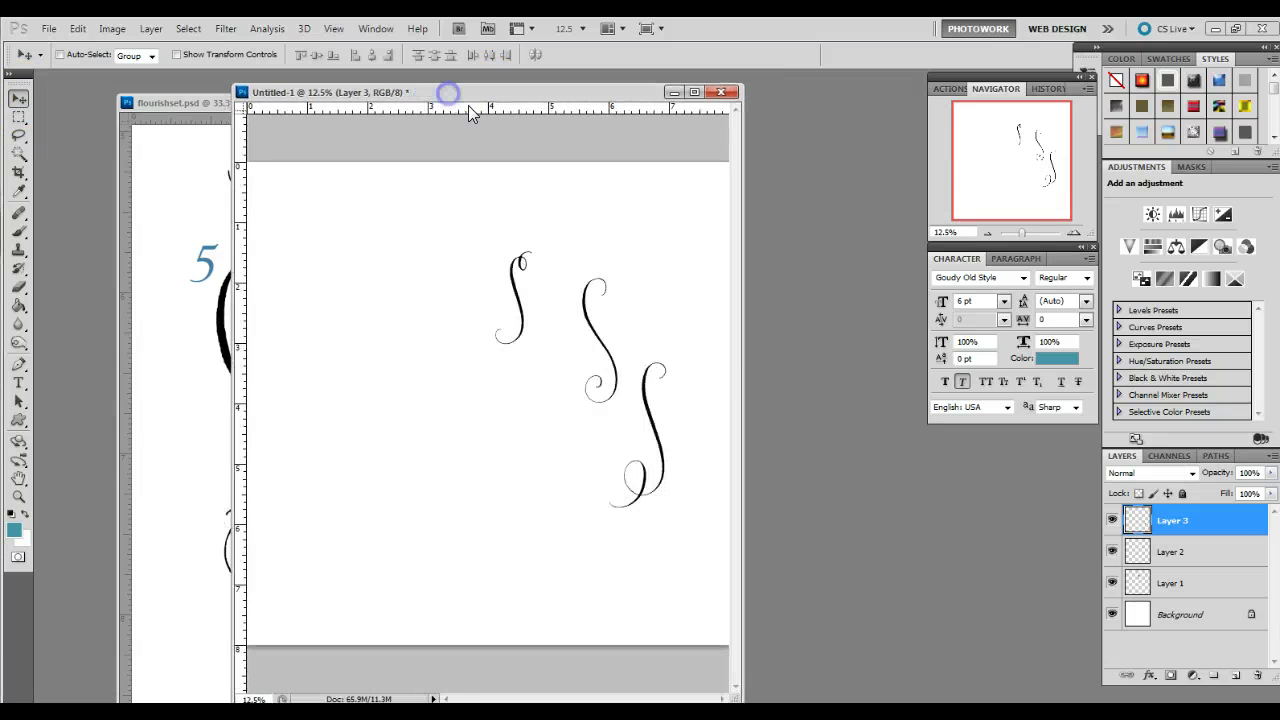
click(1208, 582)
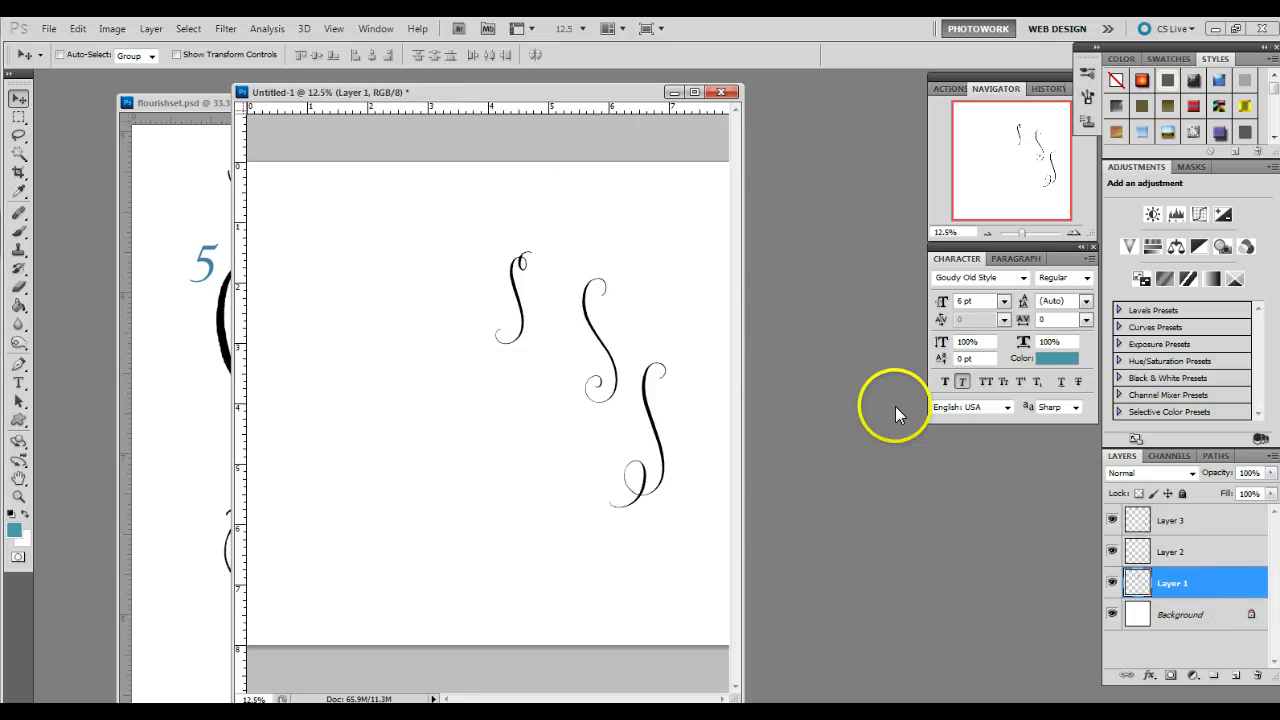
drag(571, 300, 497, 268)
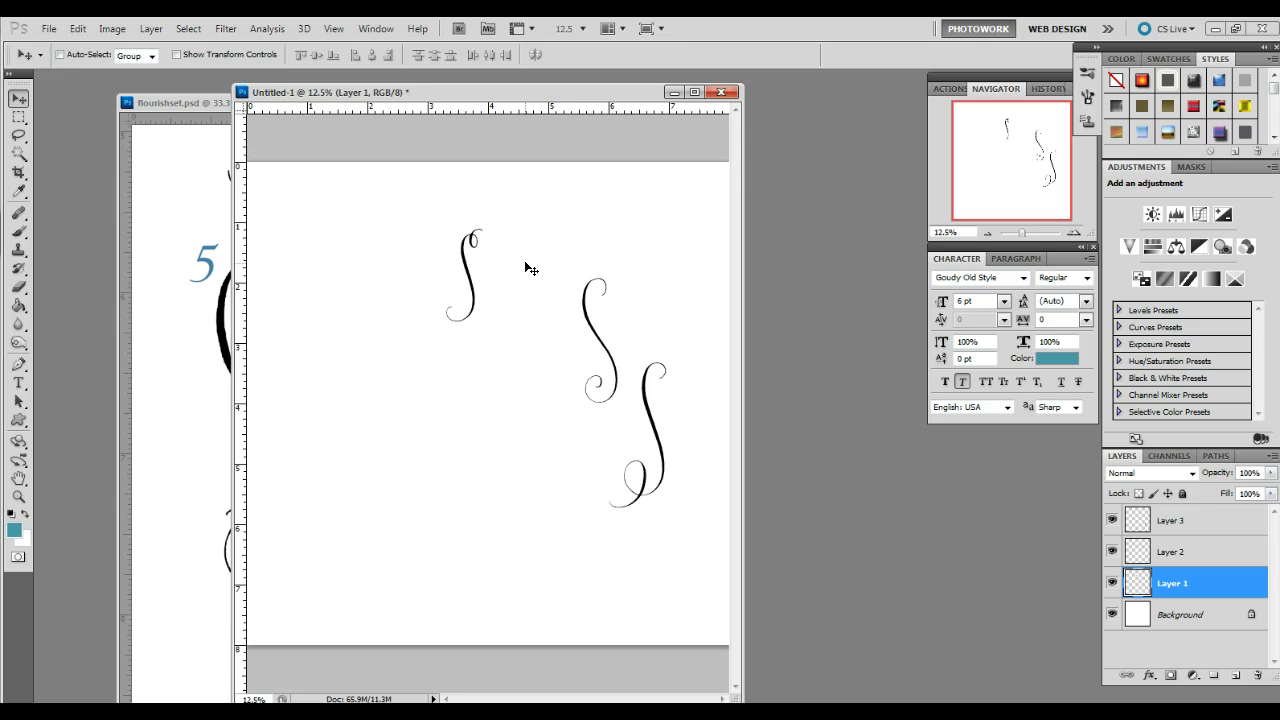
key(ctrl+t)
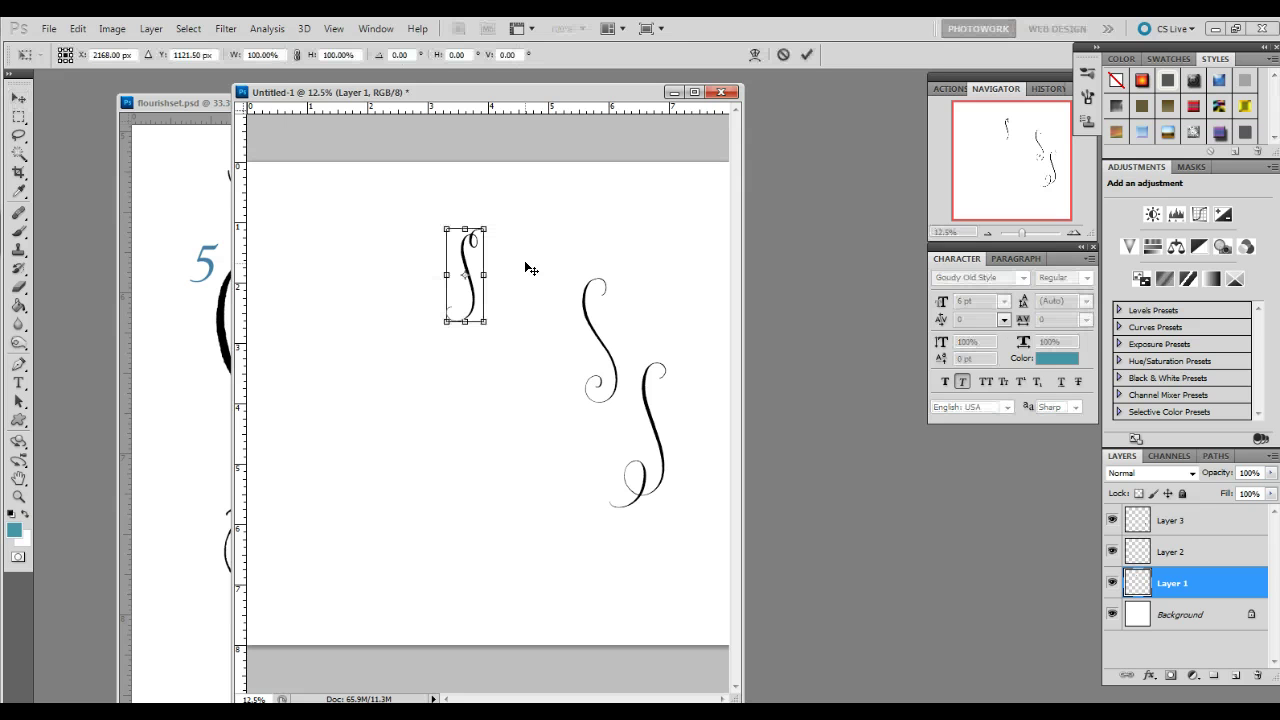
click(75, 29)
mouse_move(128, 344)
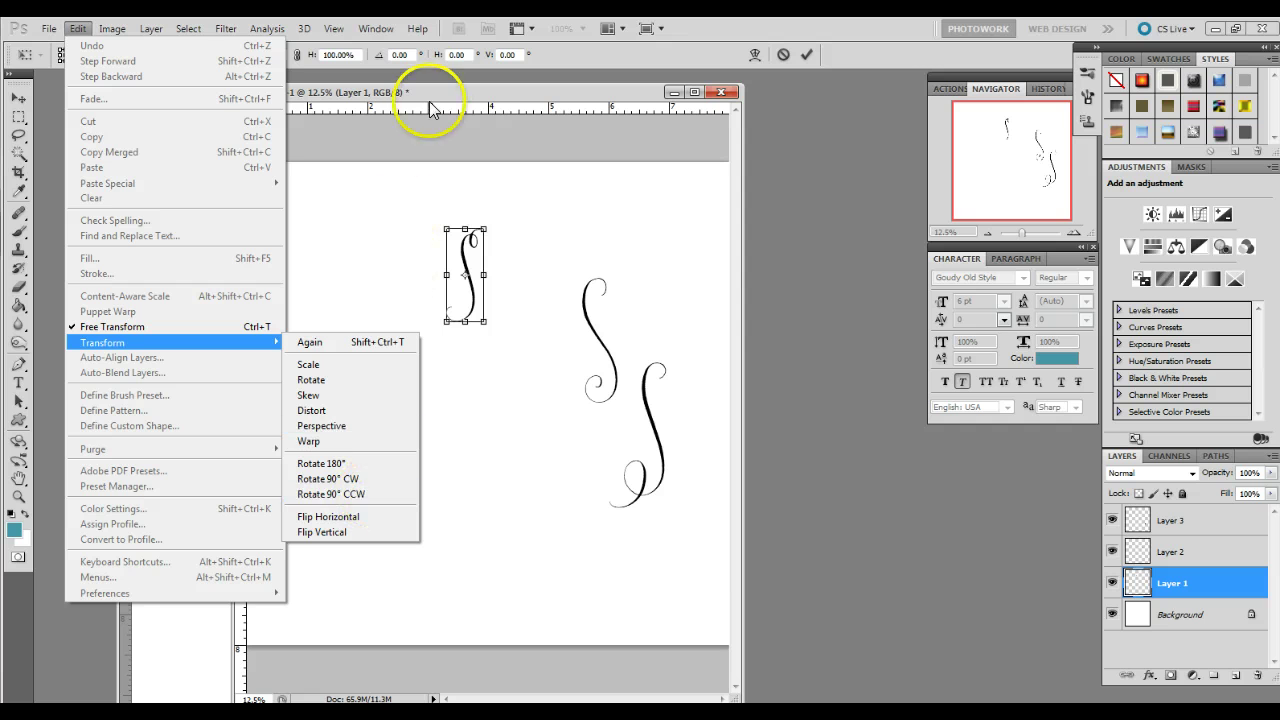
click(402, 56)
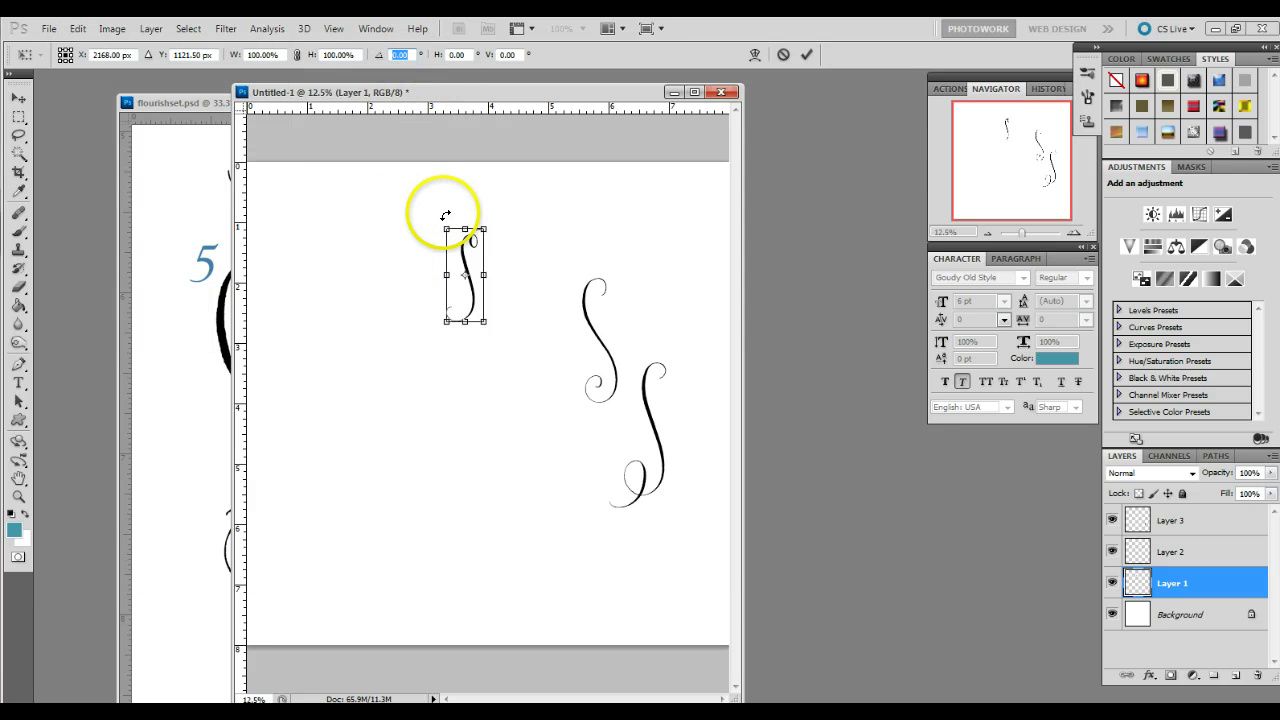
text(-90)
key(Return)
key(Return)
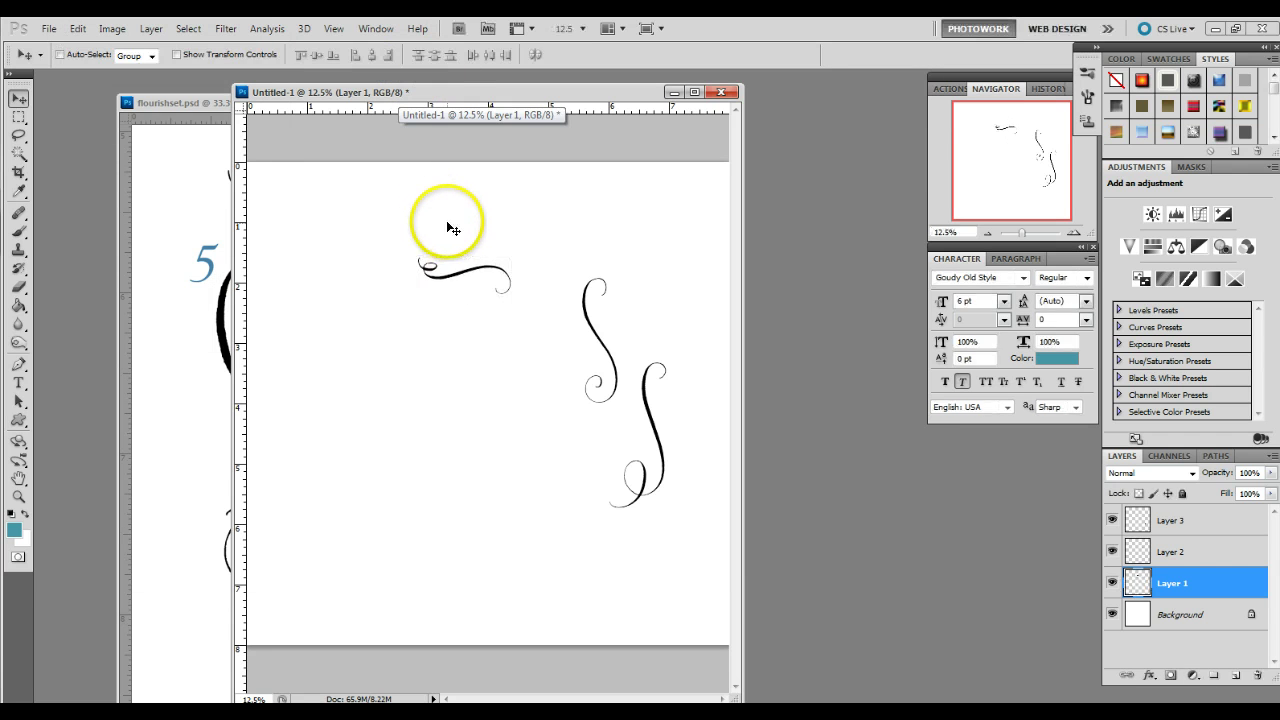
click(483, 289)
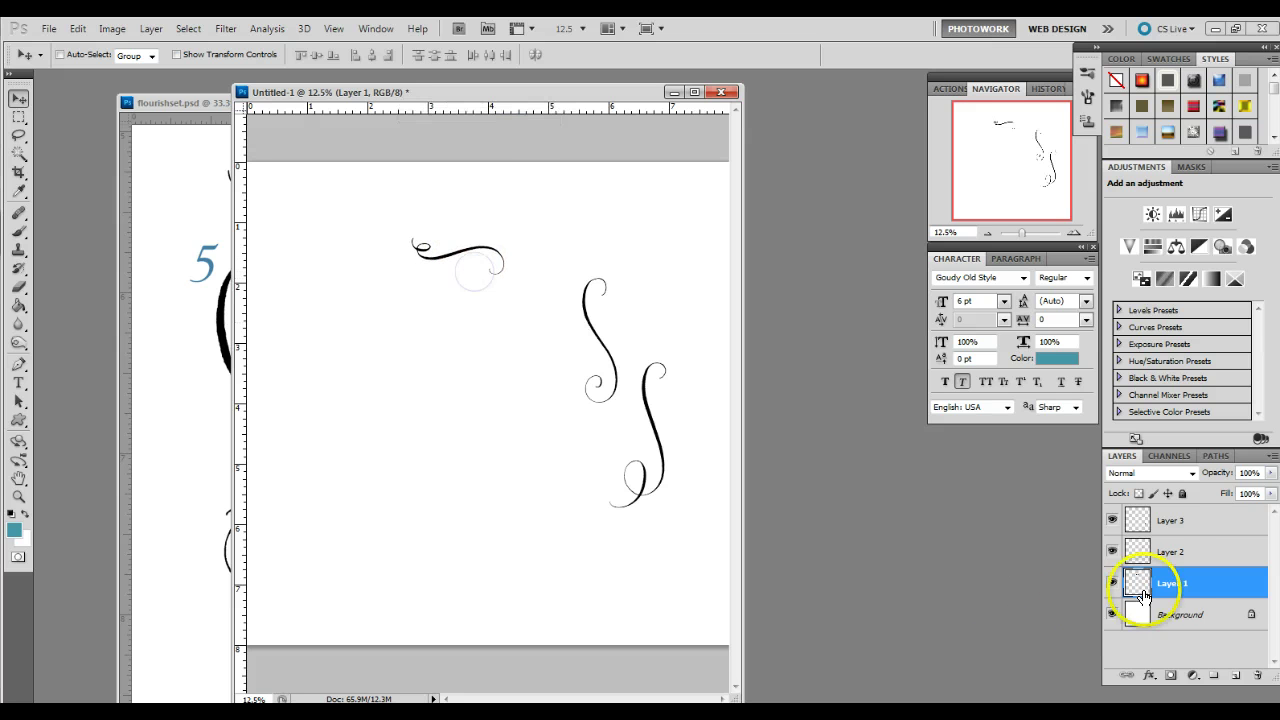
Reposition the Layer 2 flourish and apply the same rotation with Transform Again.
click(1172, 551)
drag(622, 322, 577, 326)
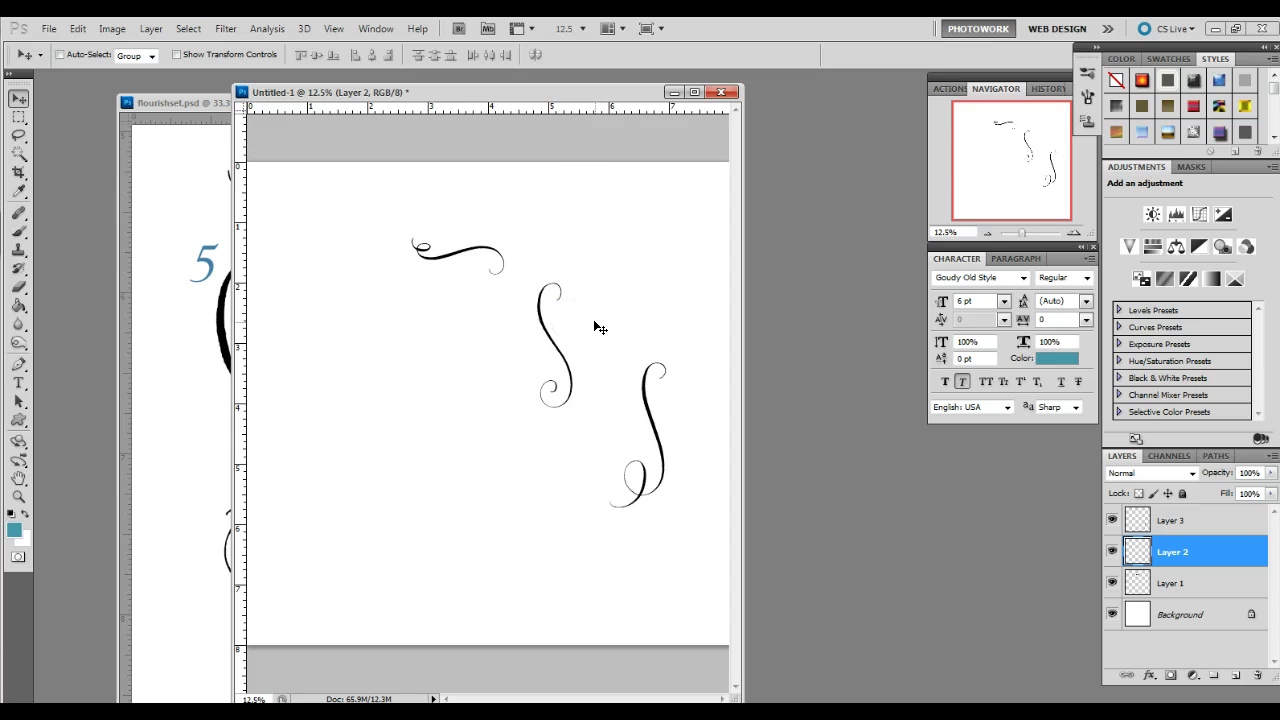
drag(551, 206, 549, 320)
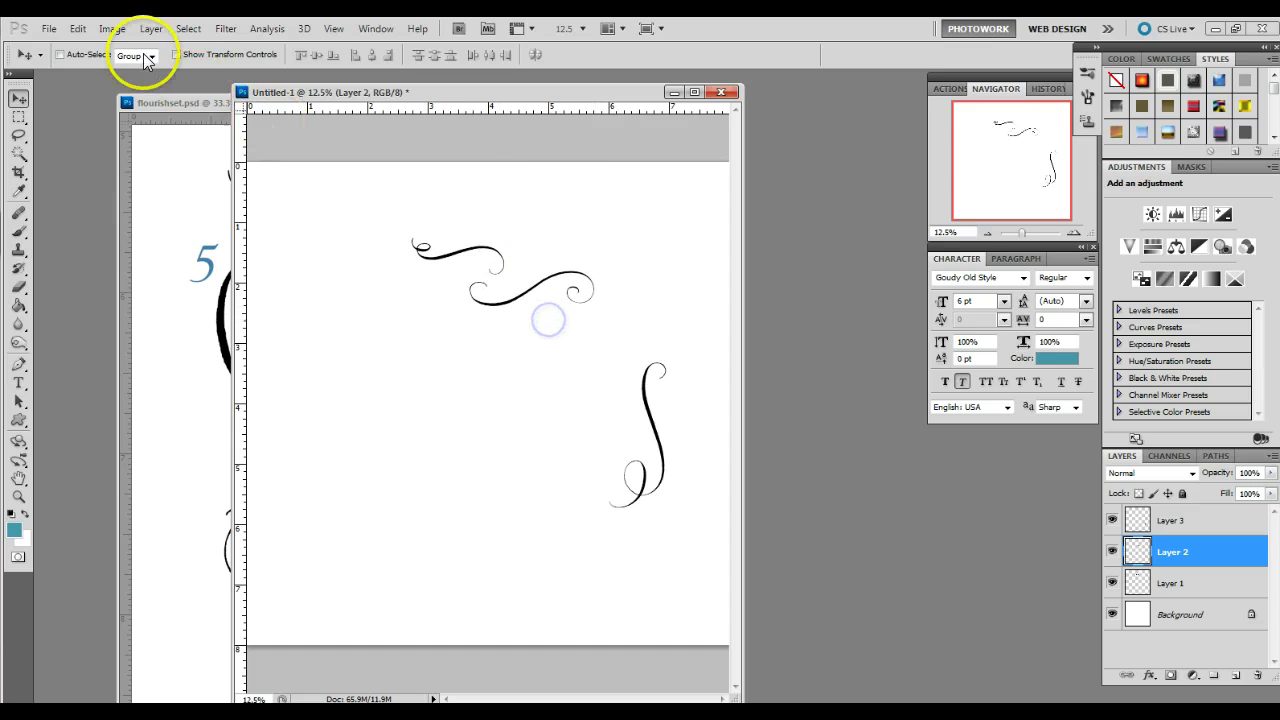
click(77, 29)
mouse_move(110, 343)
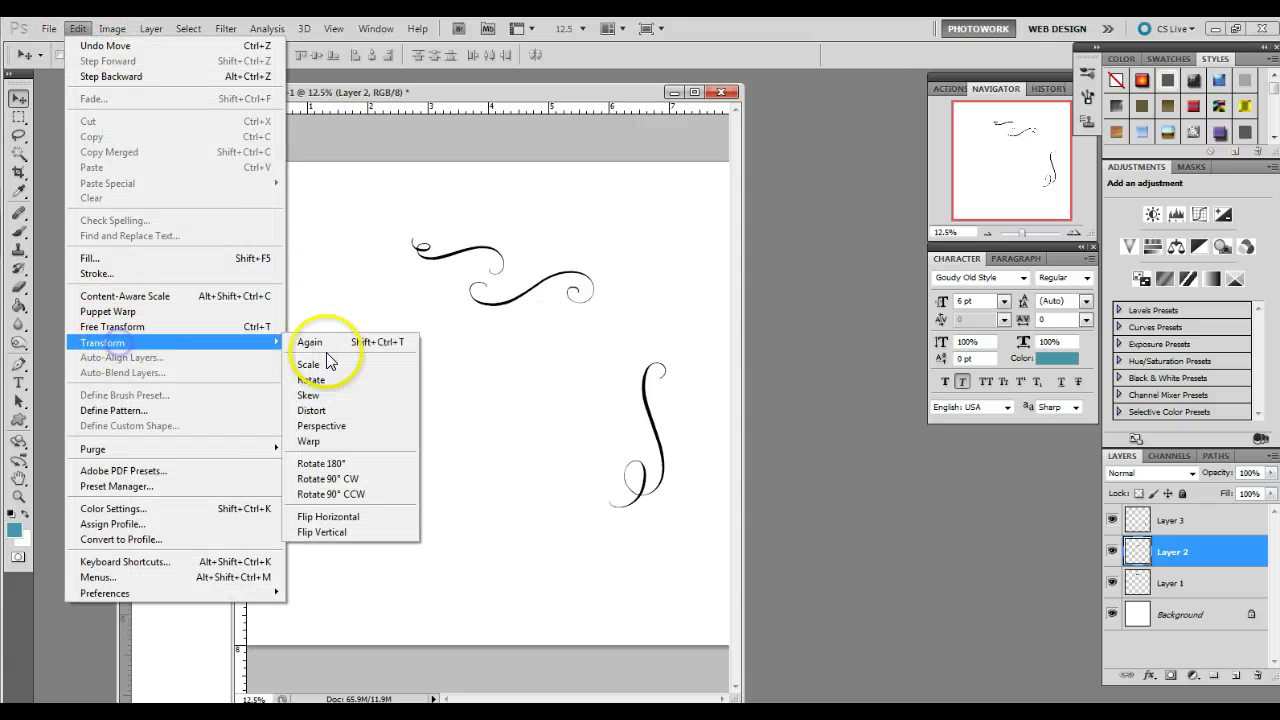
click(318, 343)
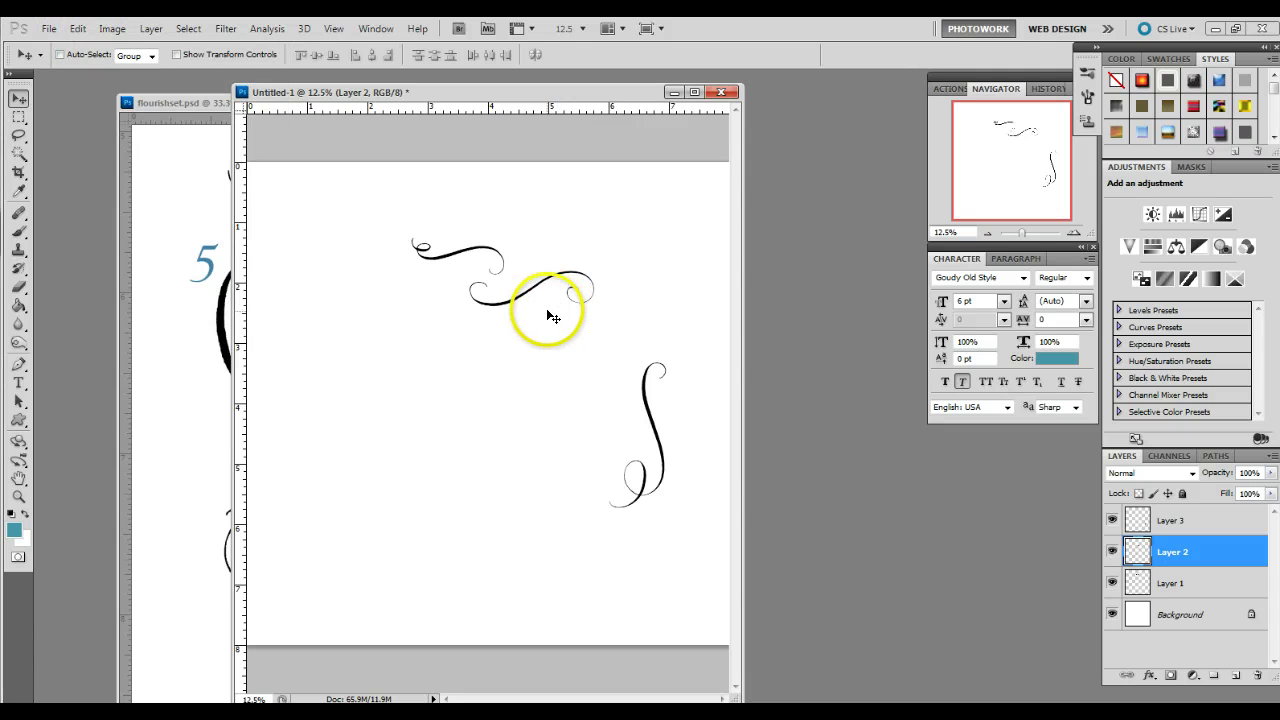
drag(549, 306, 544, 292)
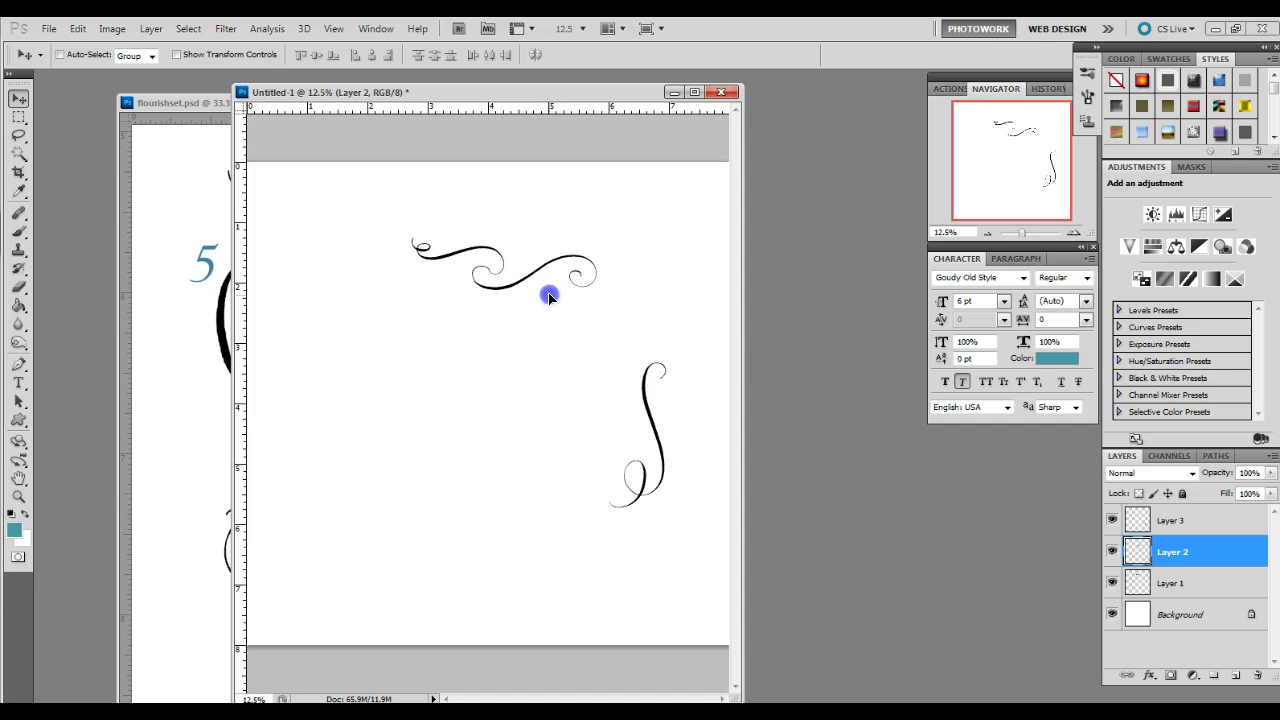
mouse_move(549, 296)
mouse_down()
mouse_move(563, 309)
mouse_move(530, 303)
mouse_up()
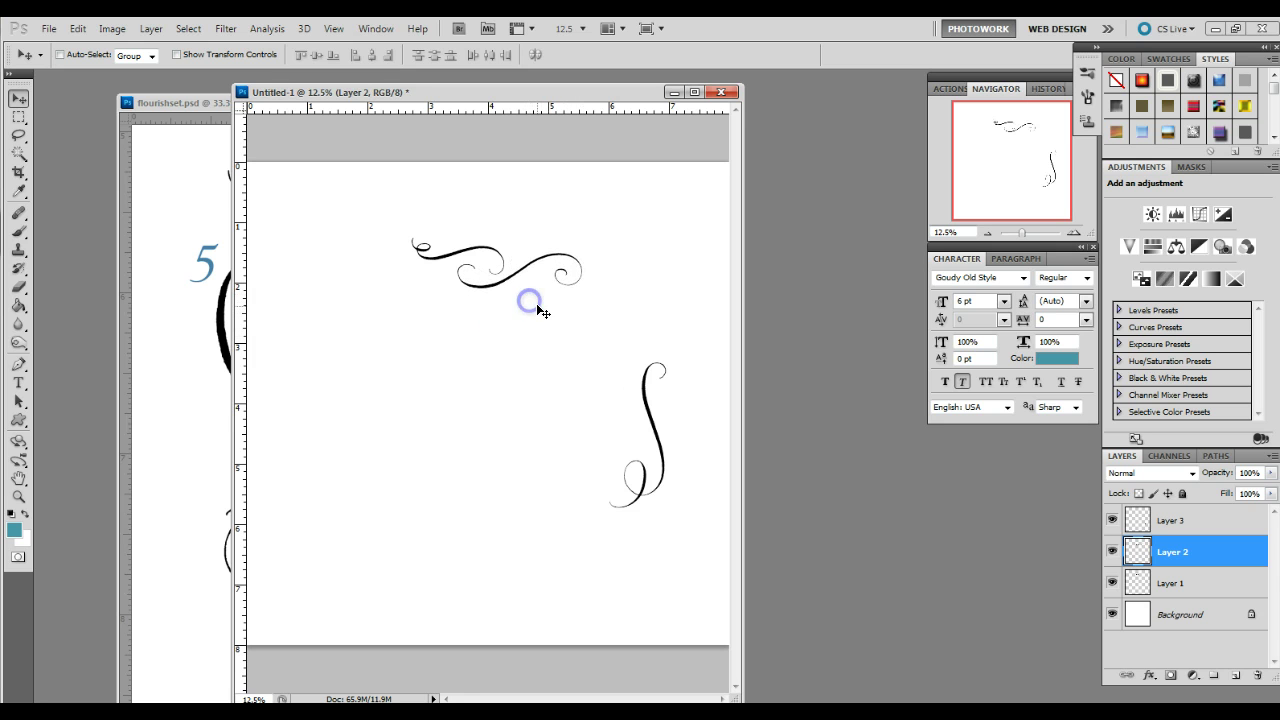
Tilt the Layer 2 flourish slightly and join it onto the end of Layer 1's.
key(ctrl+t)
drag(586, 223, 597, 226)
double_click(580, 265)
drag(583, 270, 561, 291)
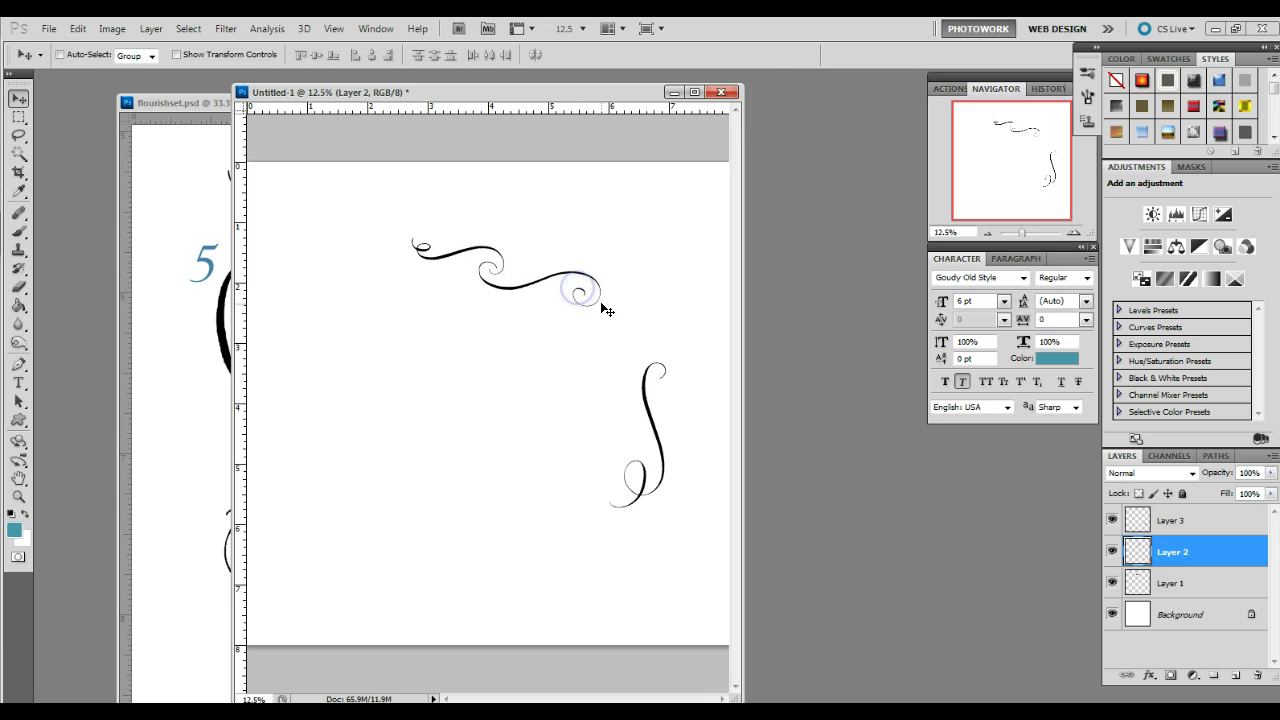
click(1170, 523)
Rotate the Layer 3 flourish 90° counter-clockwise and line it up with the other two.
drag(671, 423, 620, 398)
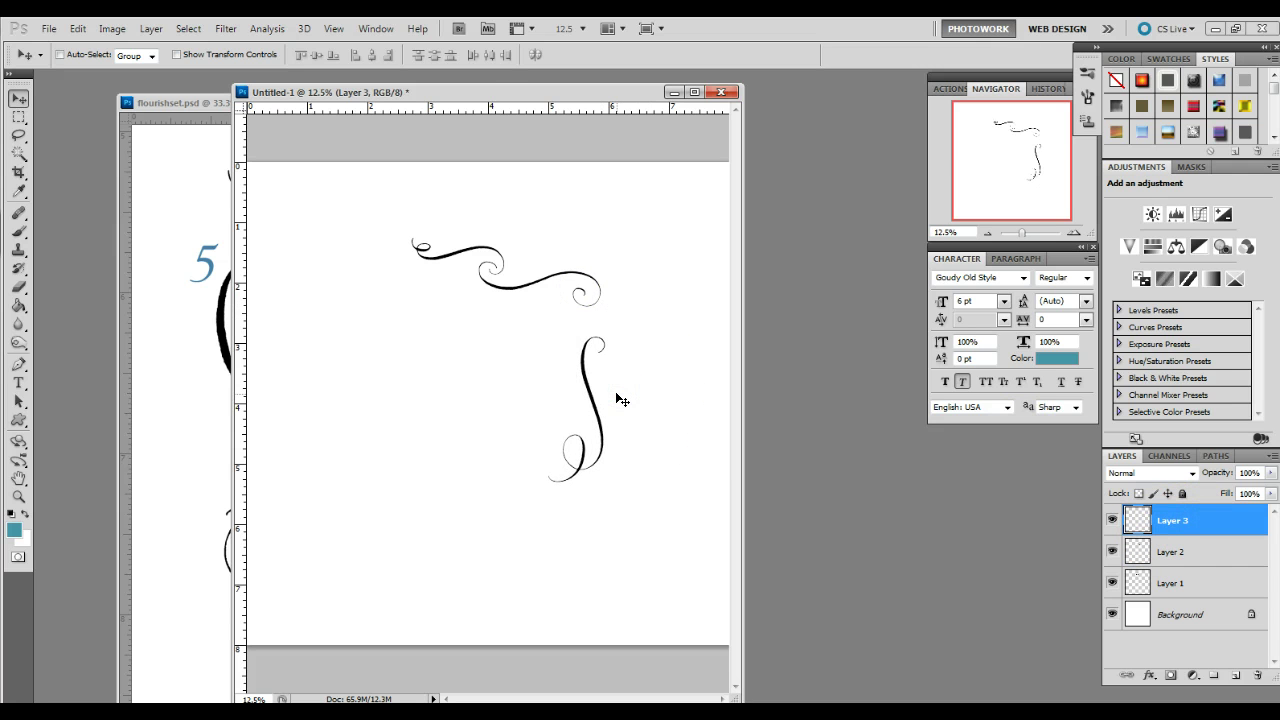
key(ctrl+t)
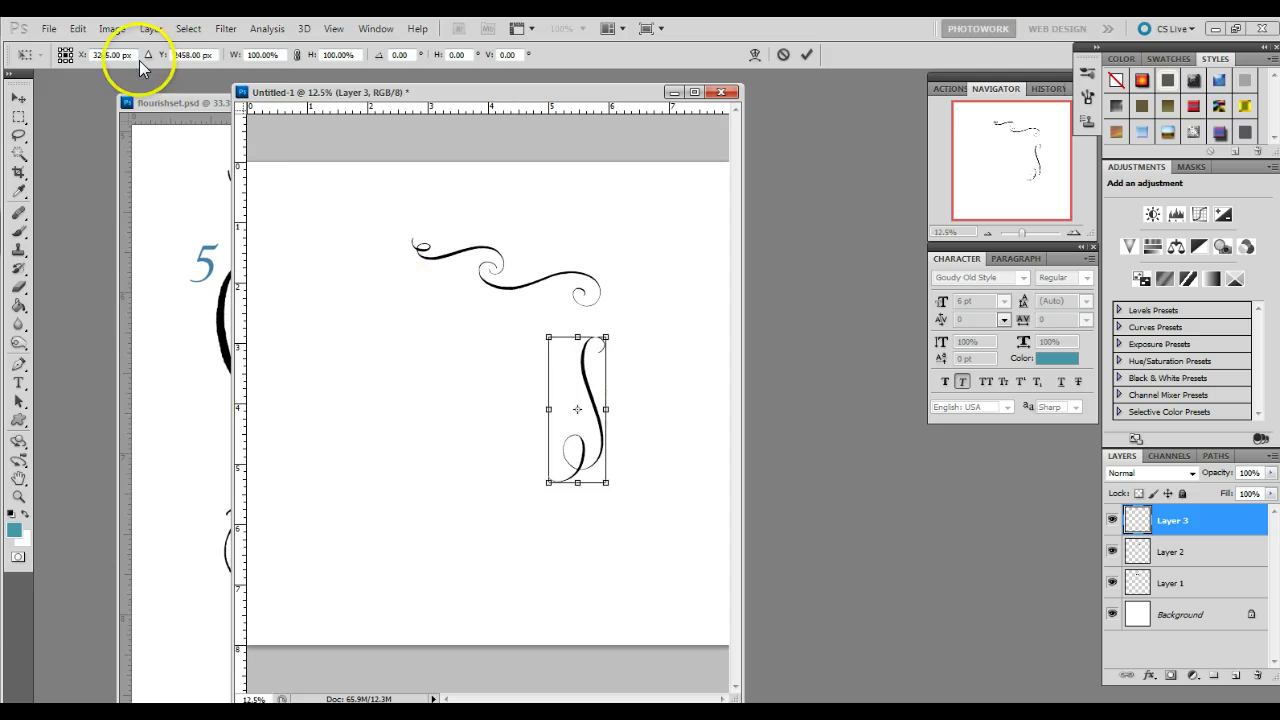
click(80, 30)
mouse_move(140, 342)
click(340, 494)
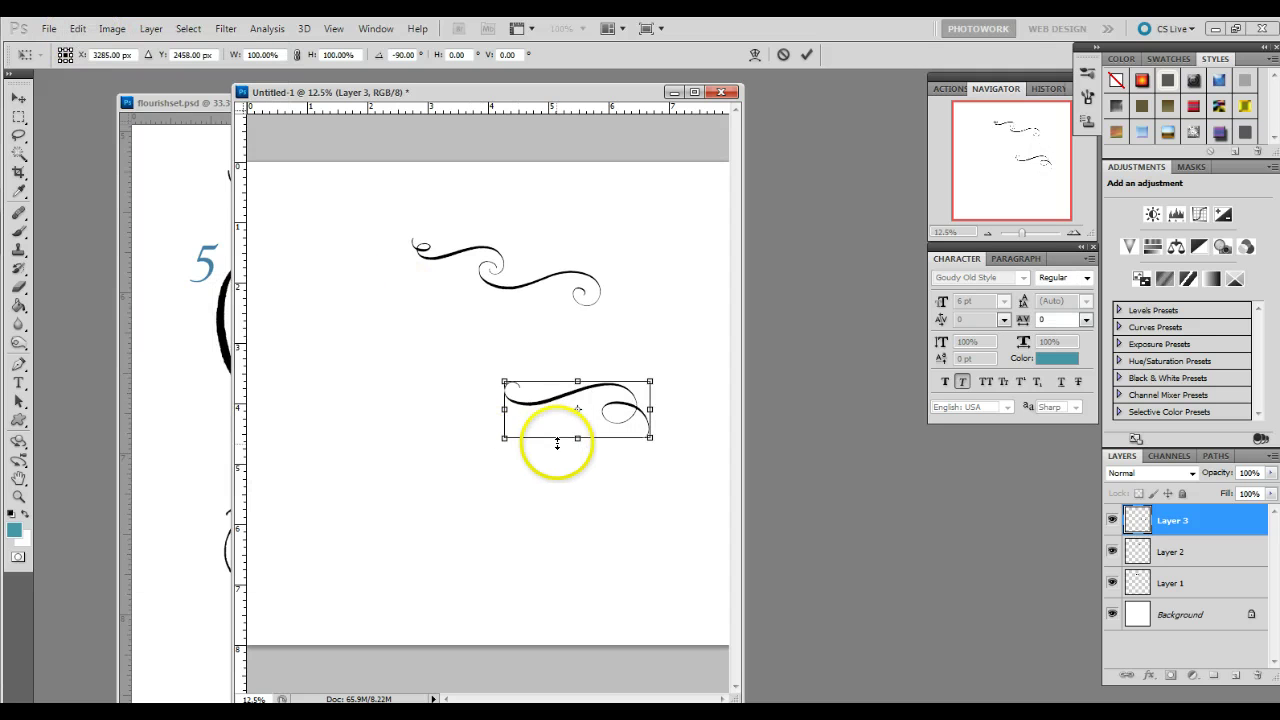
key(Return)
drag(592, 432, 603, 349)
drag(740, 344, 864, 349)
drag(603, 97, 505, 104)
drag(560, 352, 598, 344)
drag(1171, 516, 1173, 543)
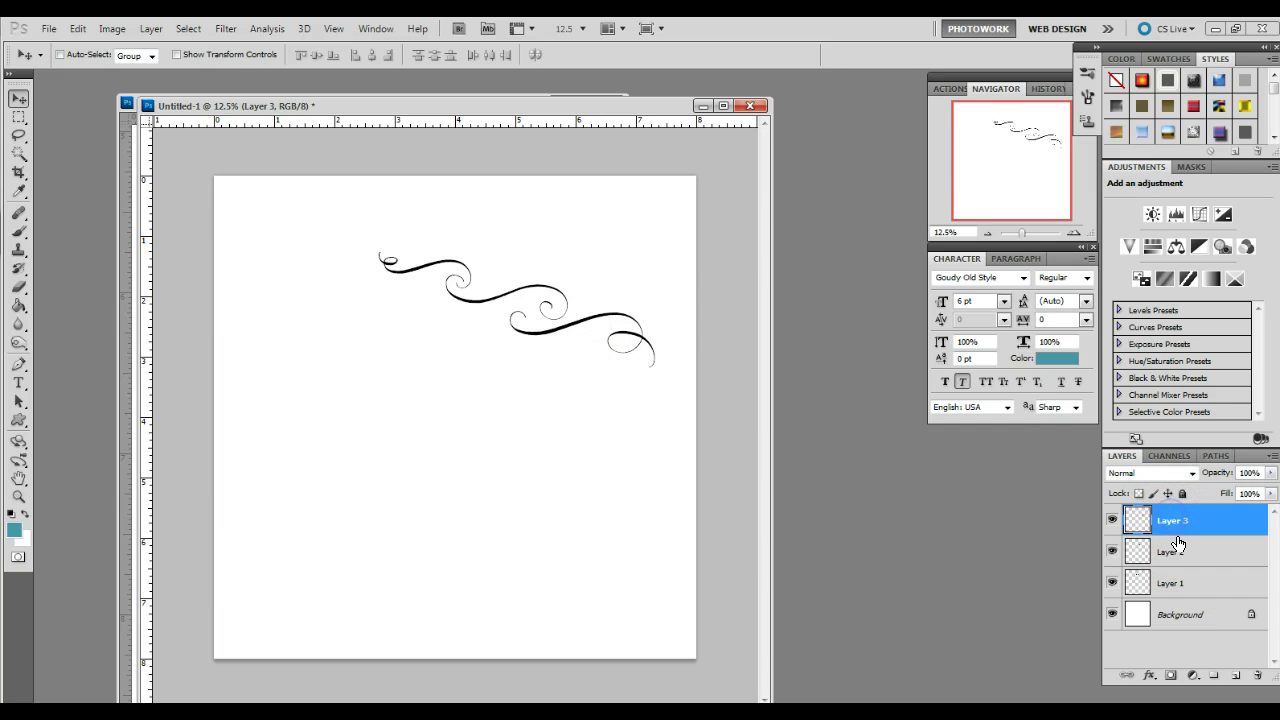
Merge Layers 1, 2 and 3 into a single Layer 3 with Ctrl+E.
shift+click(1180, 581)
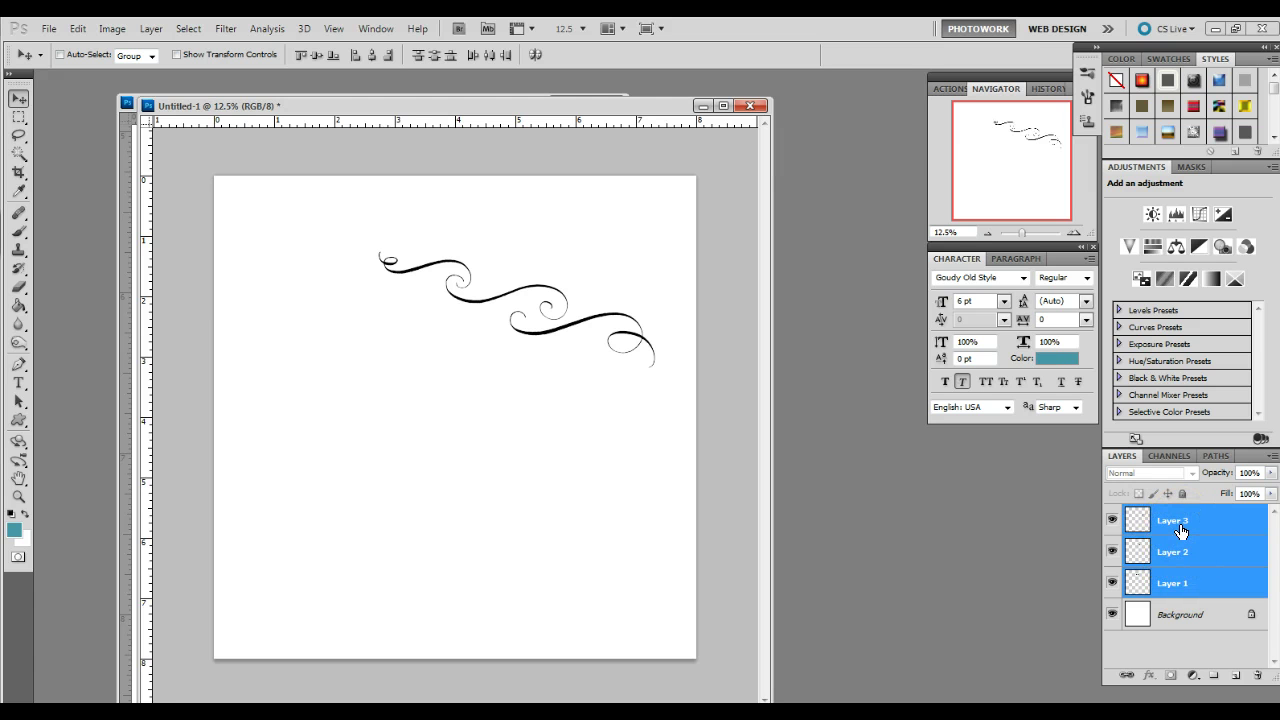
key(ctrl+e)
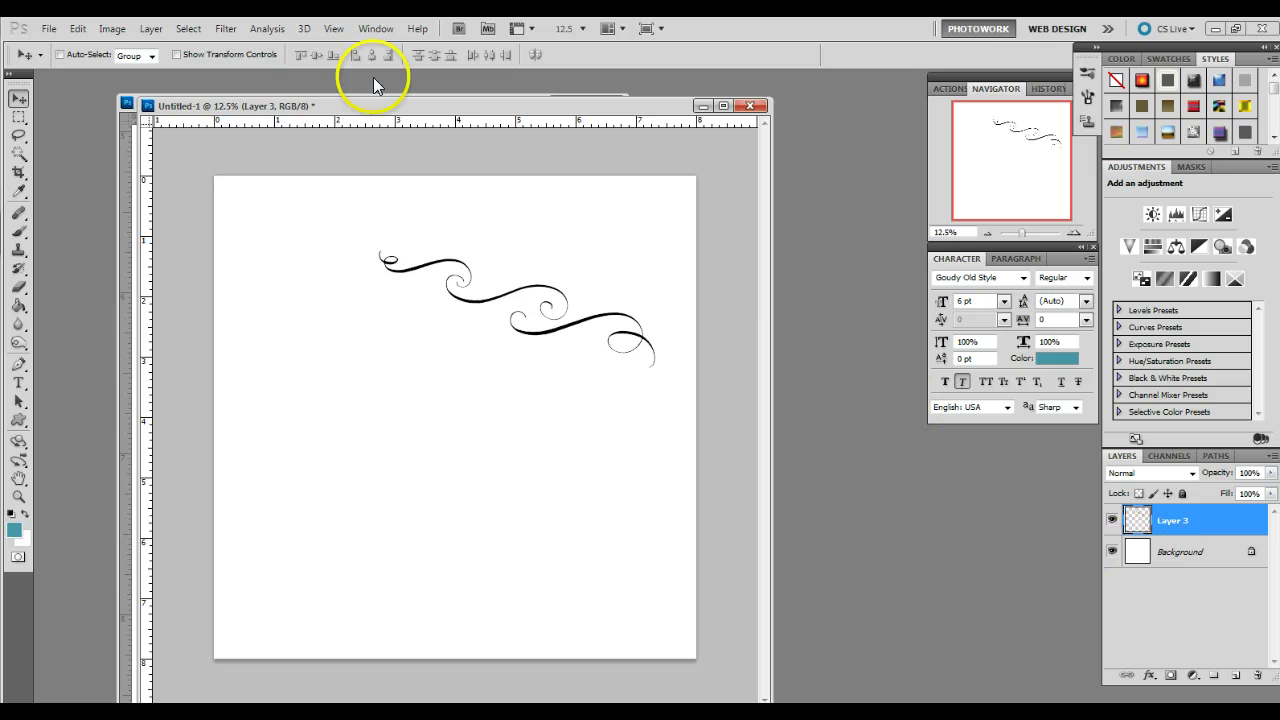
click(153, 29)
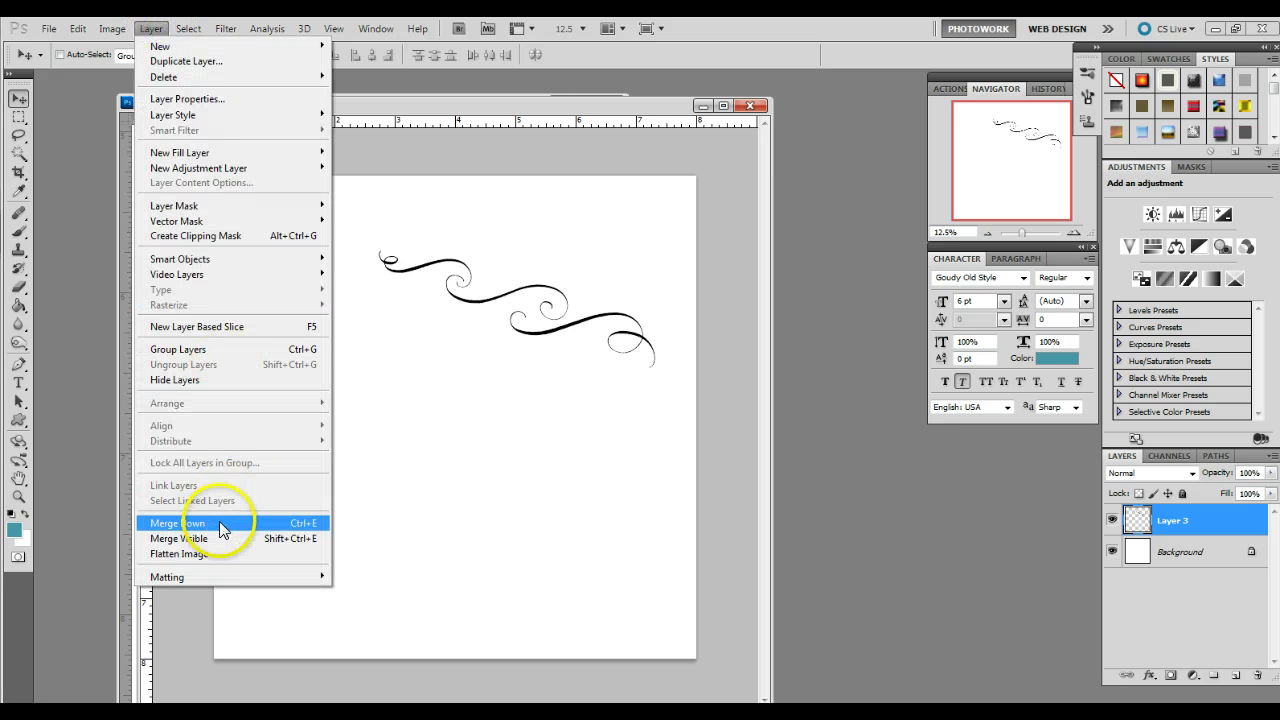
click(510, 321)
Shift the merged swirl toward the upper right of the canvas.
drag(537, 343, 585, 300)
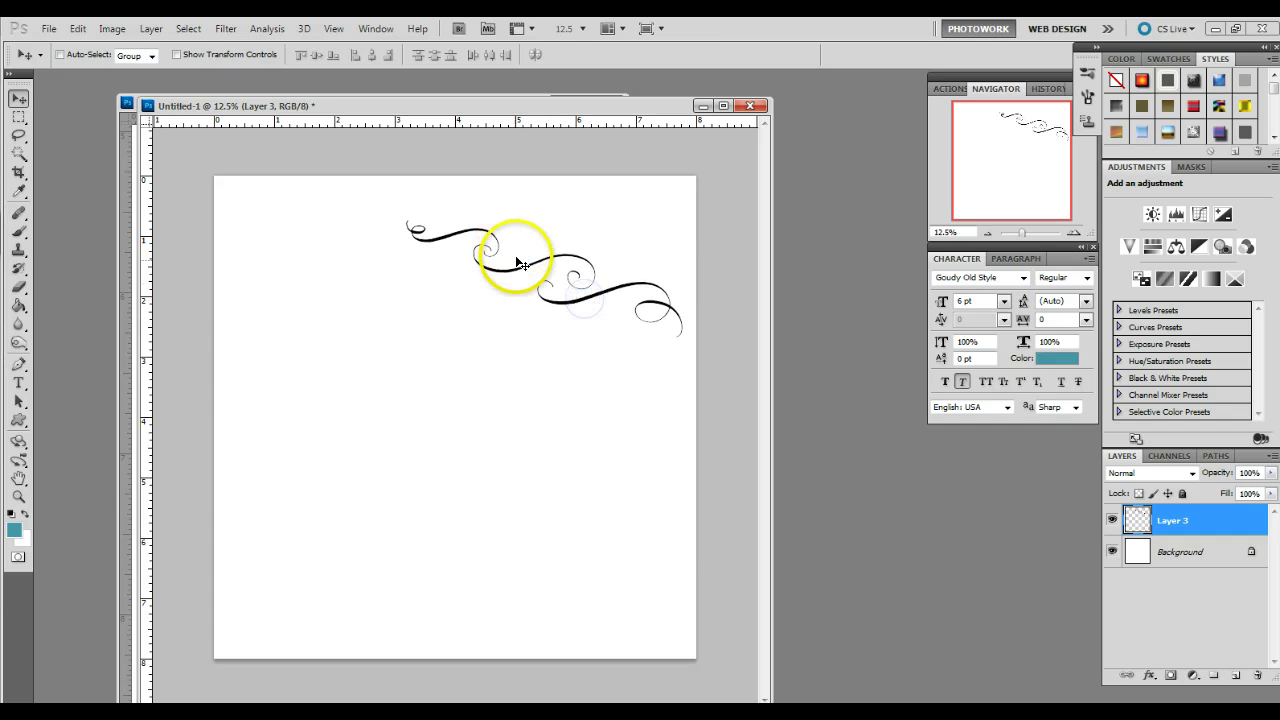
drag(491, 263, 590, 281)
drag(405, 106, 502, 103)
click(608, 250)
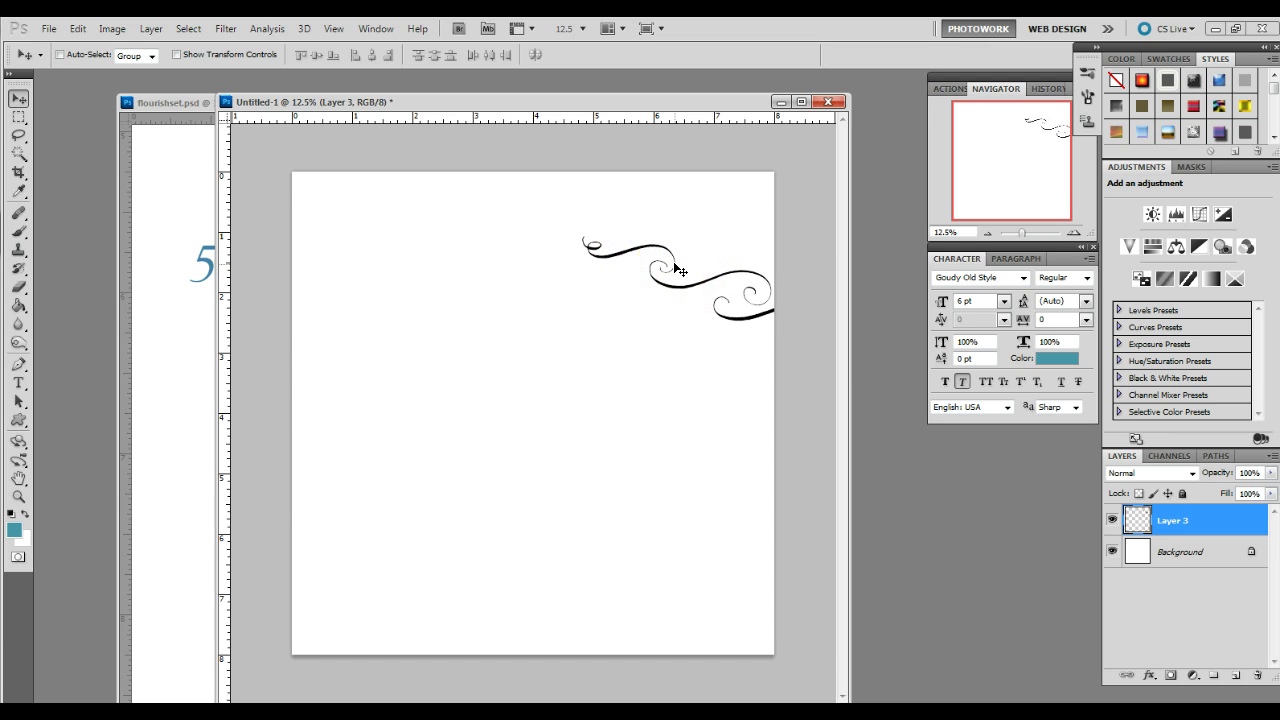
Duplicate the swirl layer and flip the copy horizontally.
key(ctrl+j)
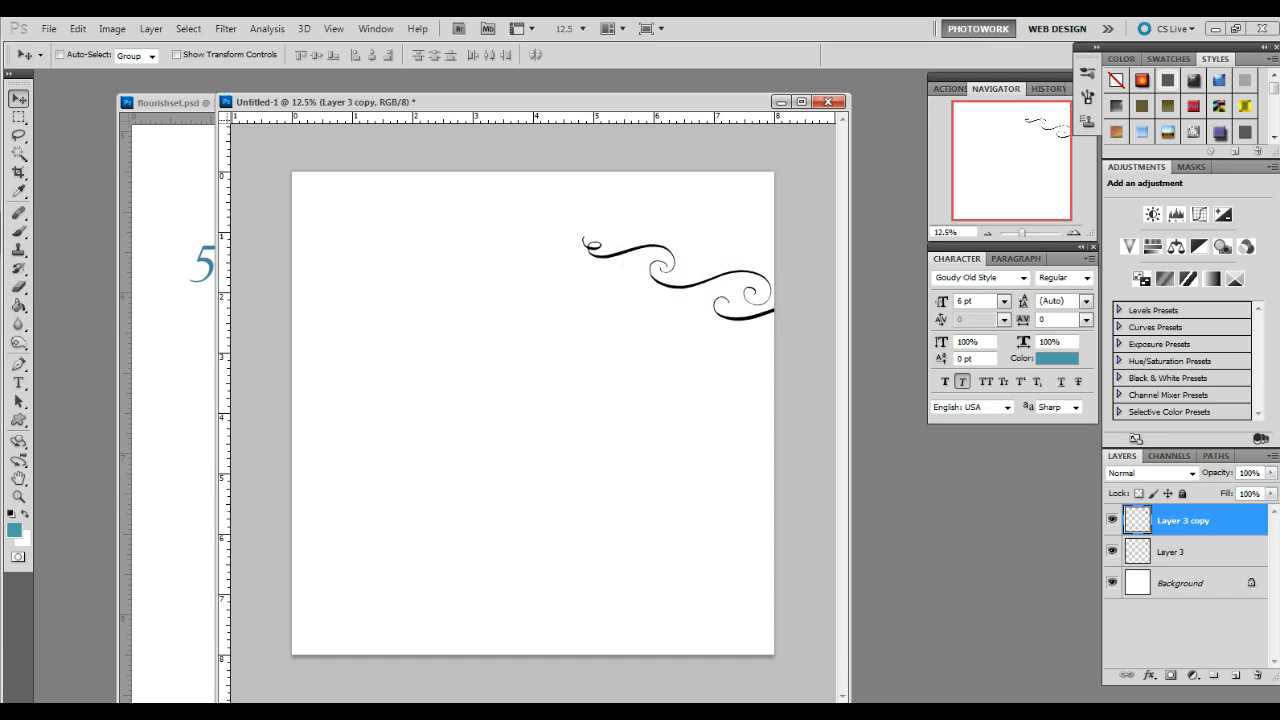
click(151, 29)
mouse_move(165, 46)
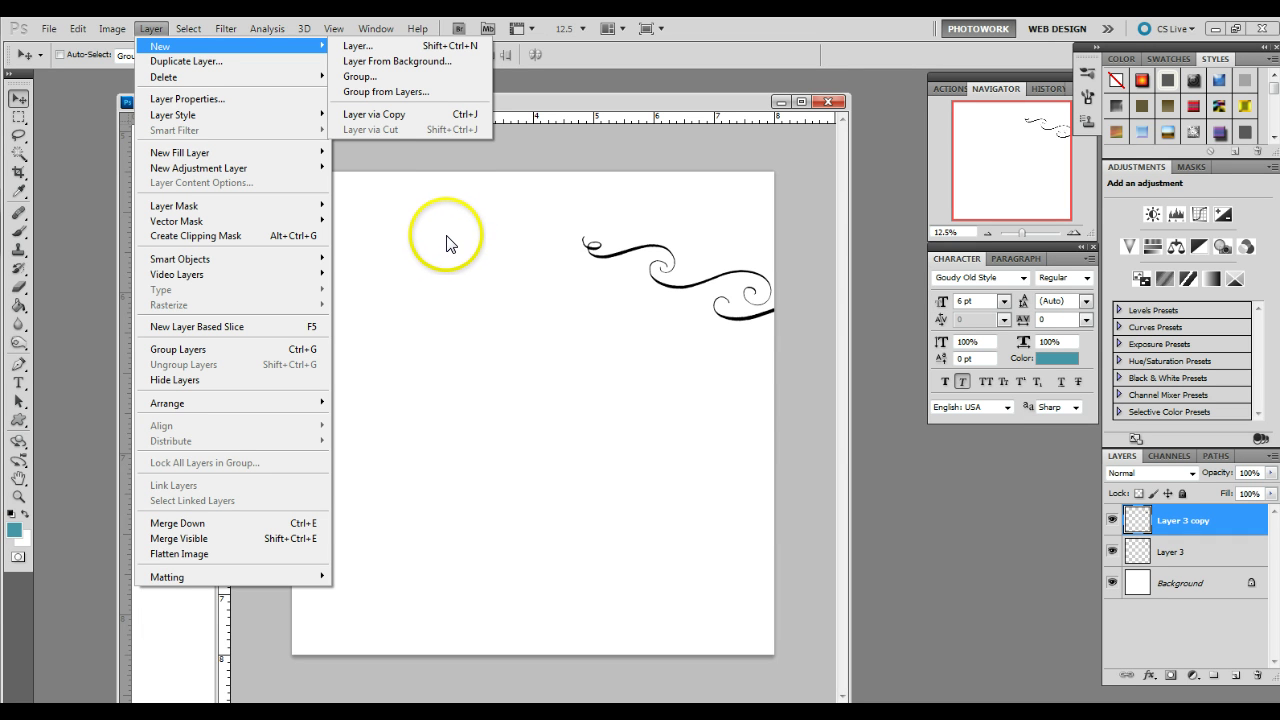
click(84, 28)
click(78, 30)
mouse_move(130, 342)
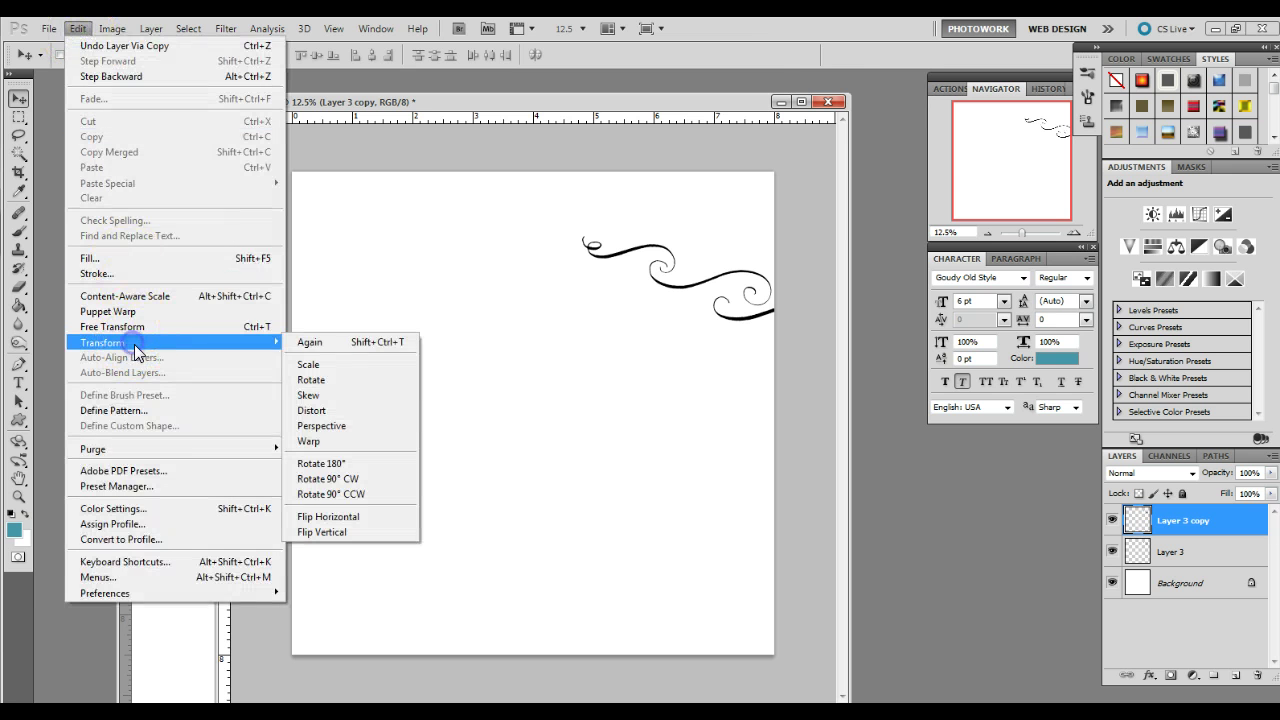
click(330, 516)
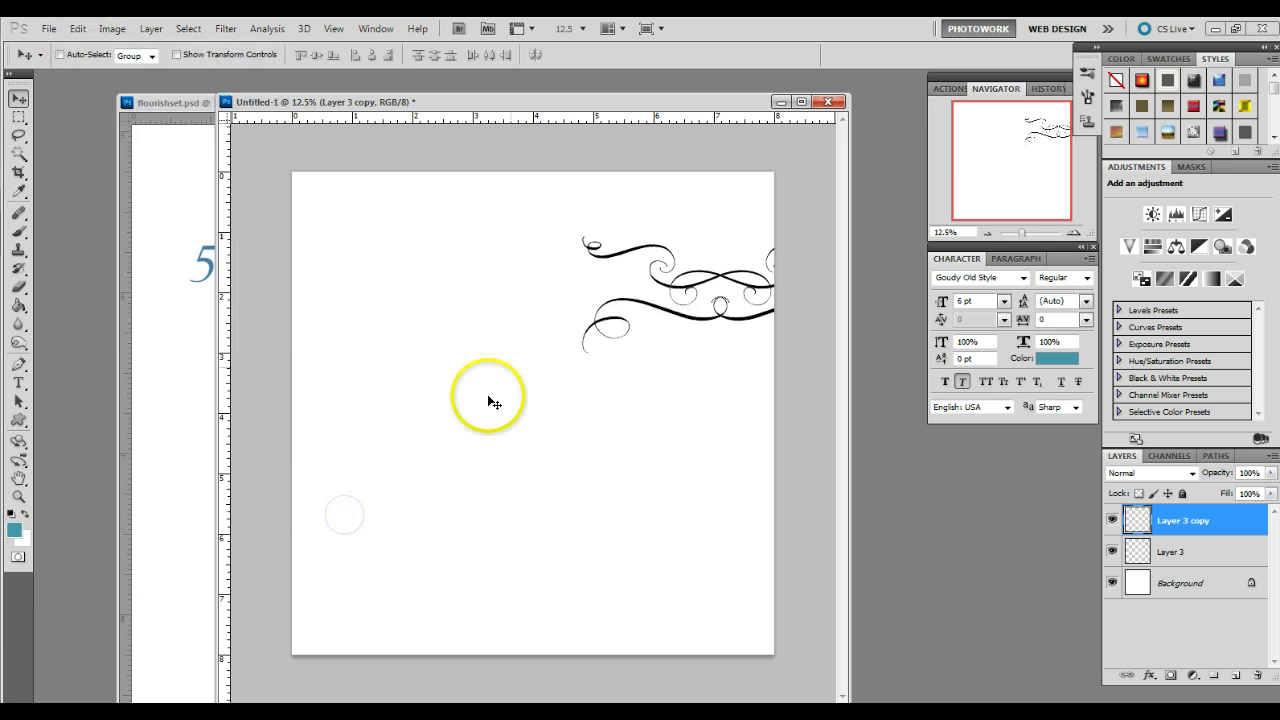
Slide the mirrored copy left to meet the original as a symmetrical ornament.
mouse_move(597, 304)
mouse_down()
mouse_move(748, 317)
mouse_move(591, 311)
mouse_up()
drag(723, 307, 615, 320)
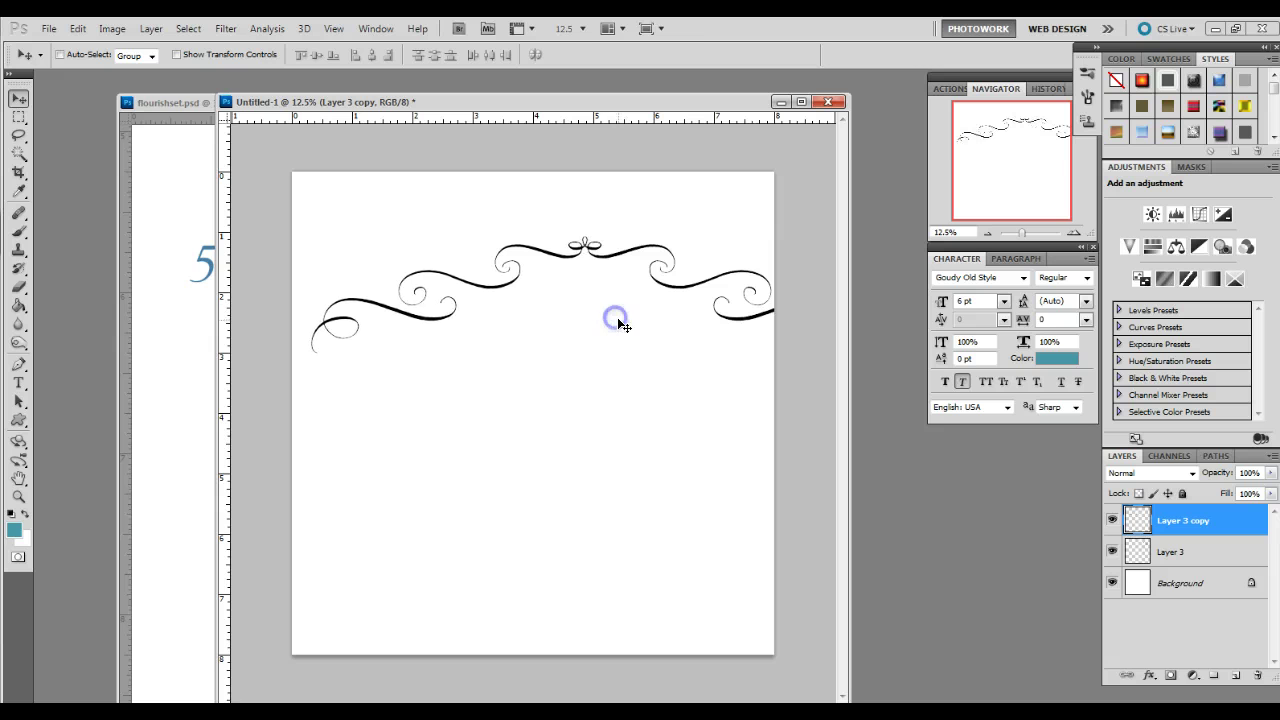
double_click(18, 496)
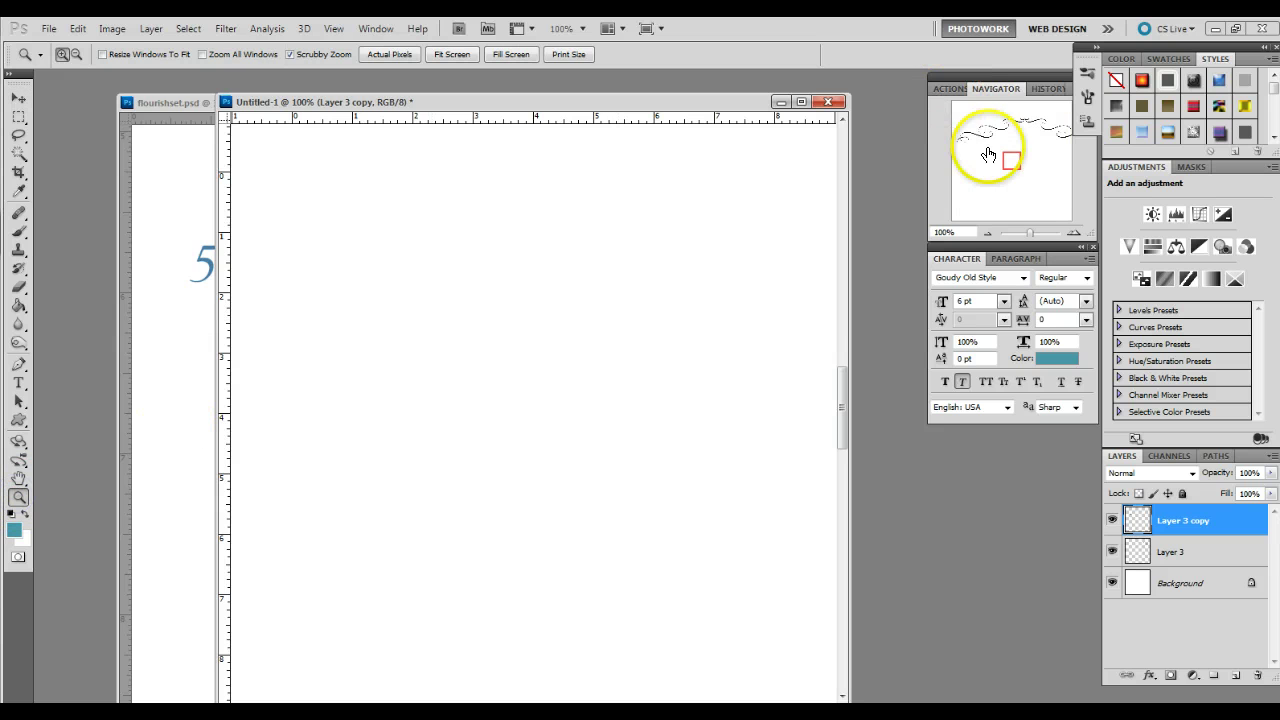
drag(1008, 155, 1018, 126)
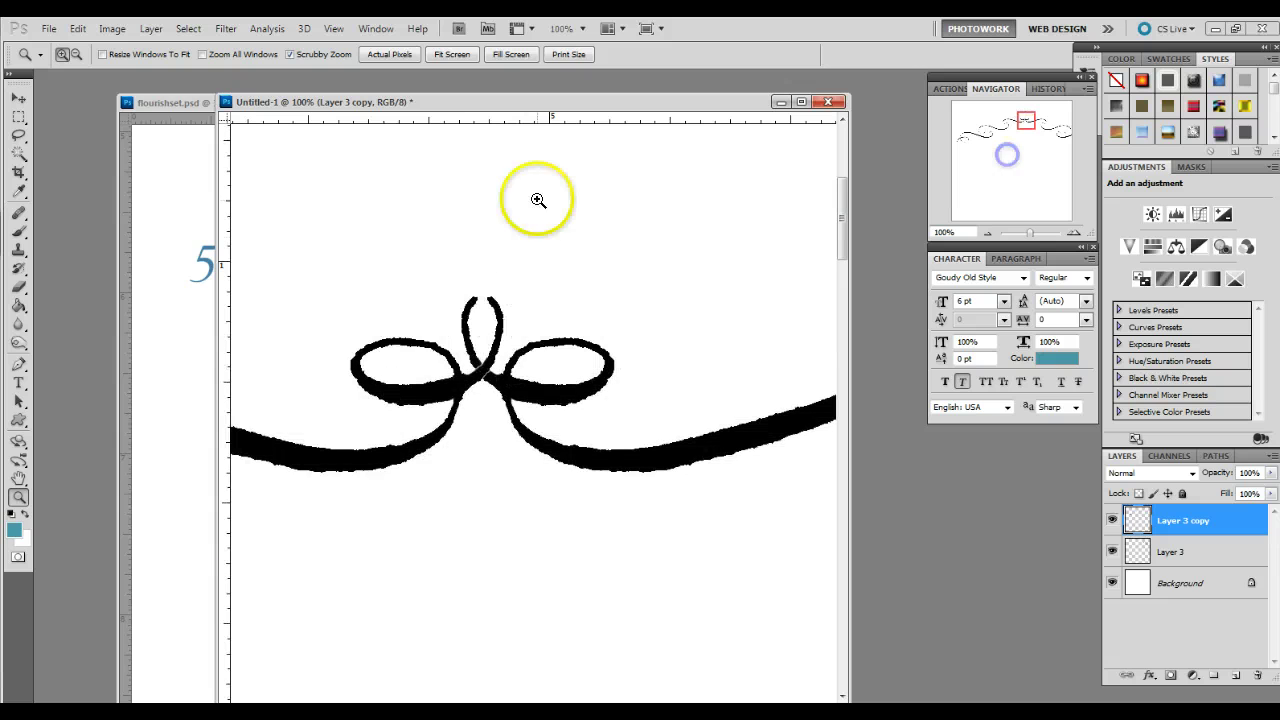
click(17, 97)
drag(449, 381, 473, 416)
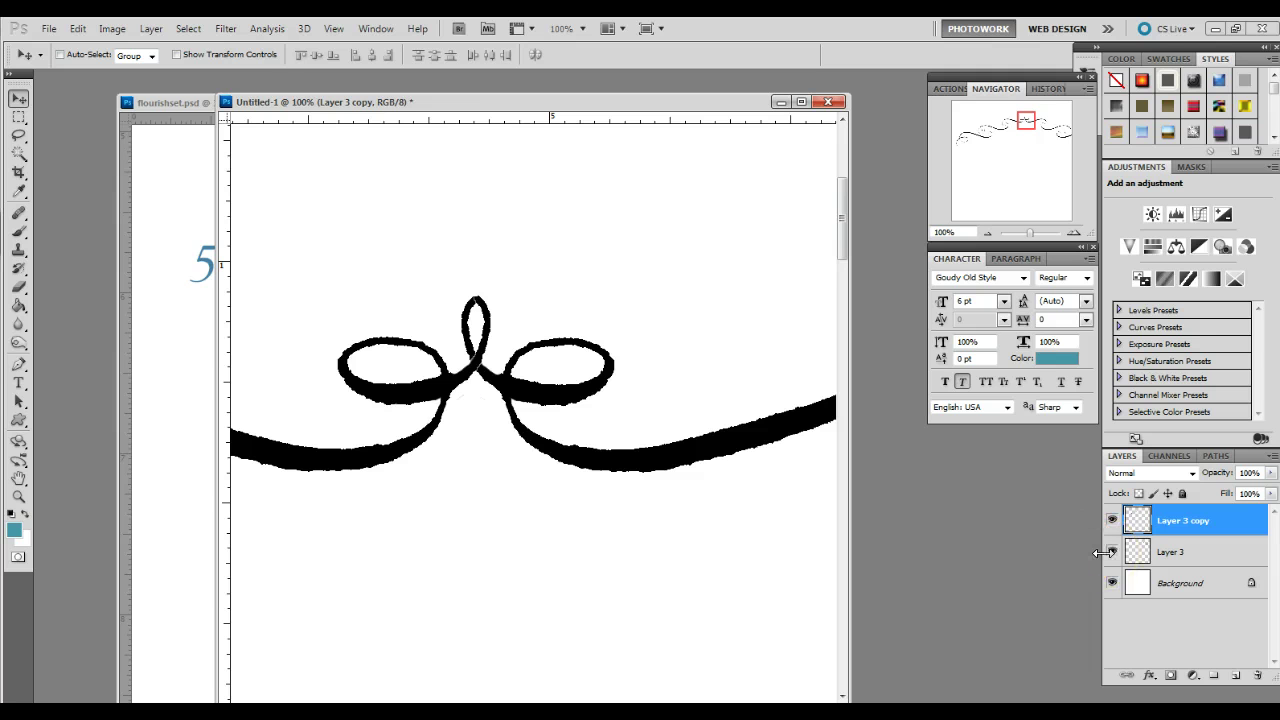
Merge the mirrored copy into Layer 3 and zoom out to 16.67% to see the page.
key(ctrl+e)
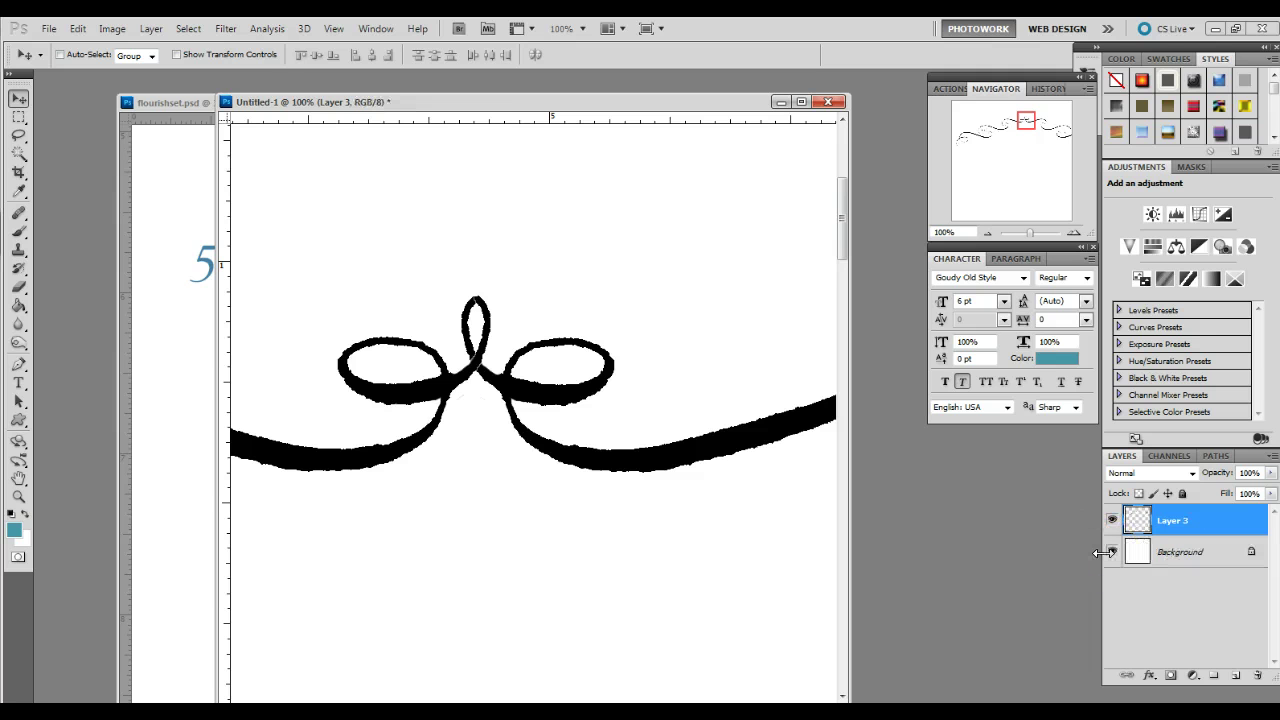
click(148, 29)
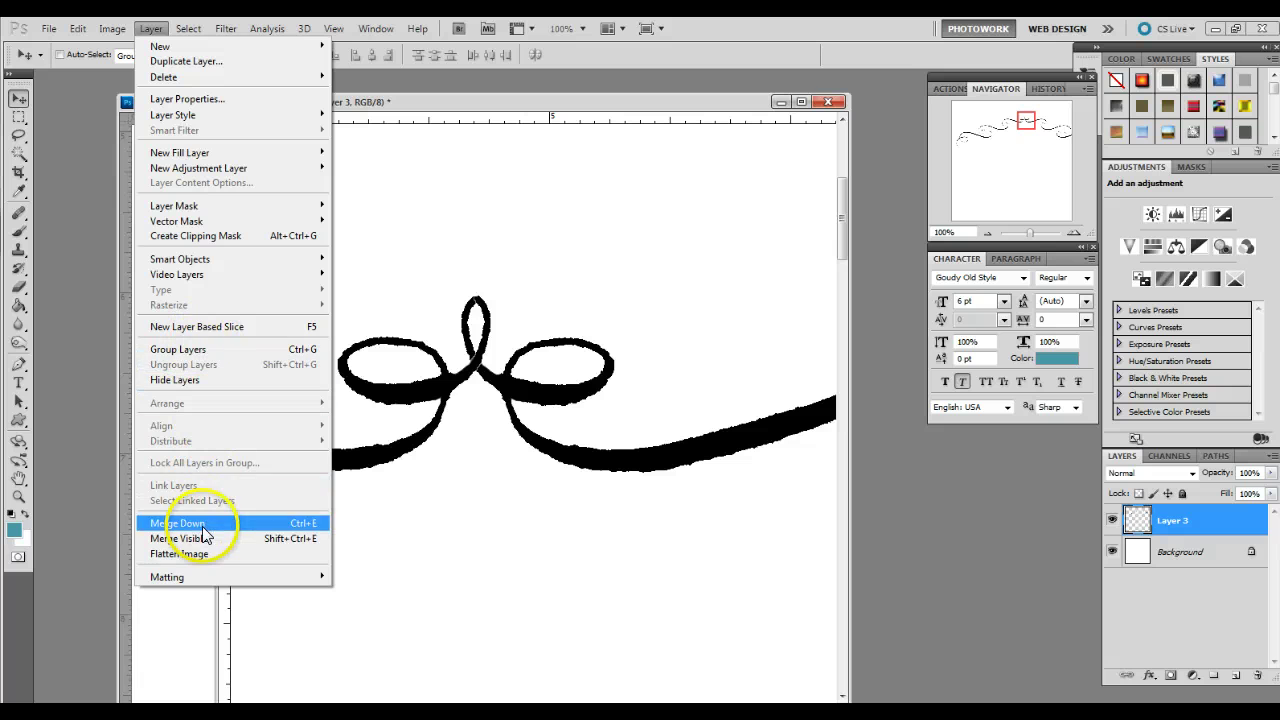
click(987, 232)
click(987, 232)
click(987, 230)
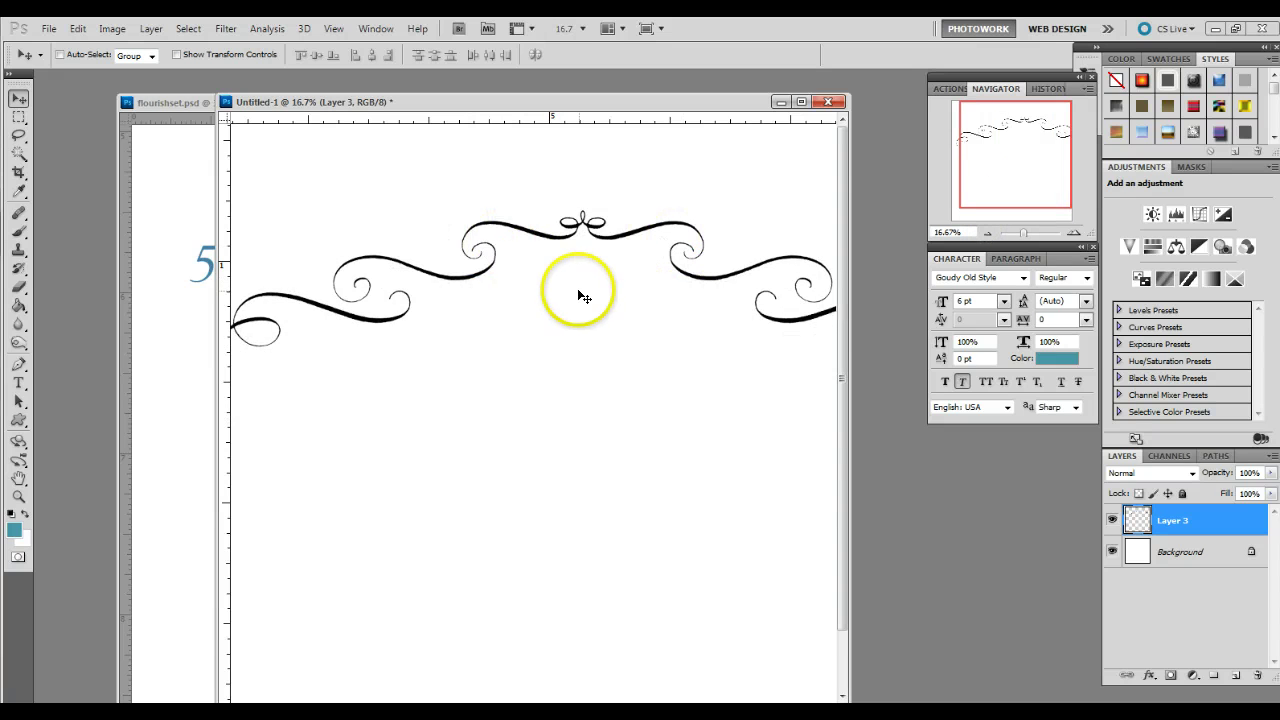
drag(580, 292, 546, 280)
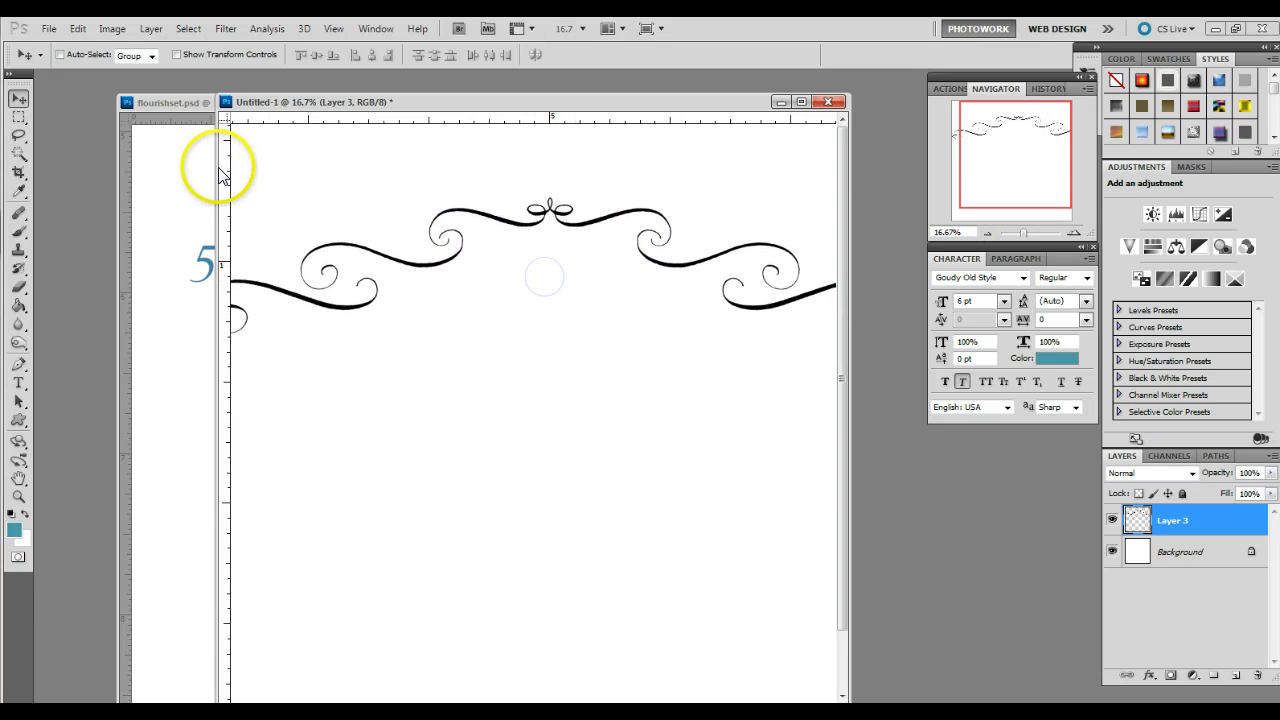
drag(217, 168, 100, 186)
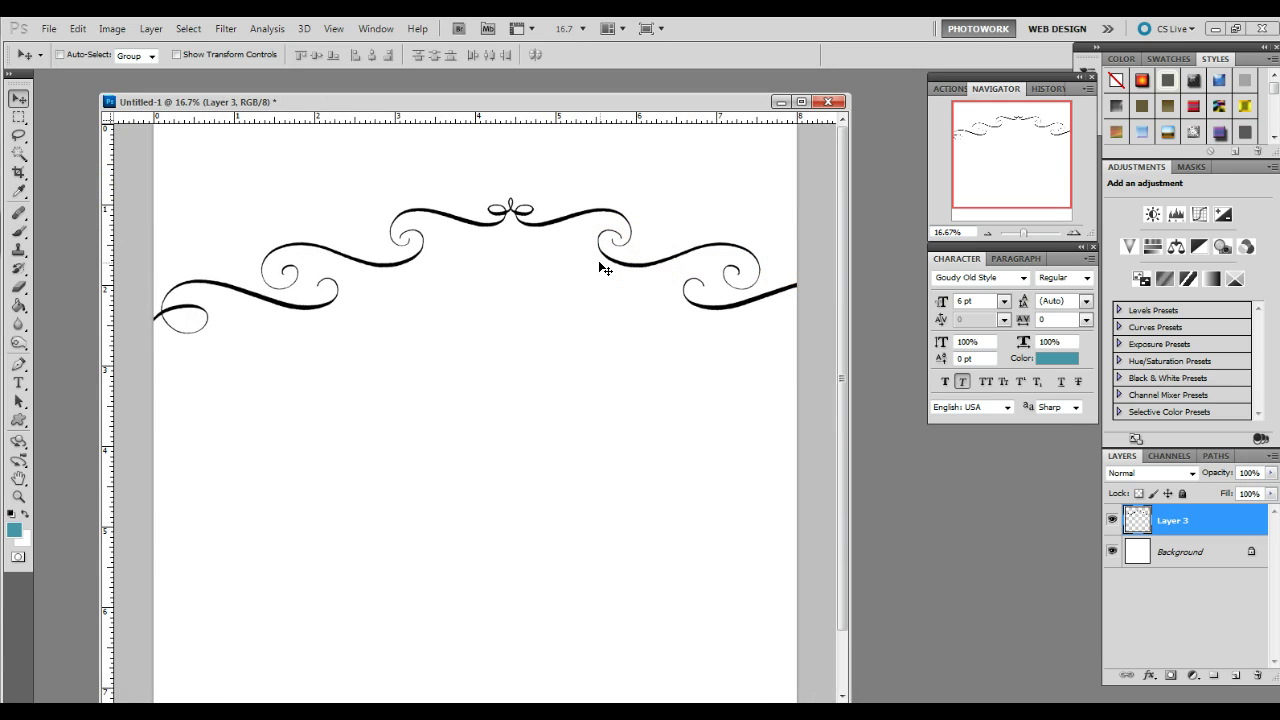
Narrow the ornament to about 82% width and nudge it up about 7 px.
key(ctrl+t)
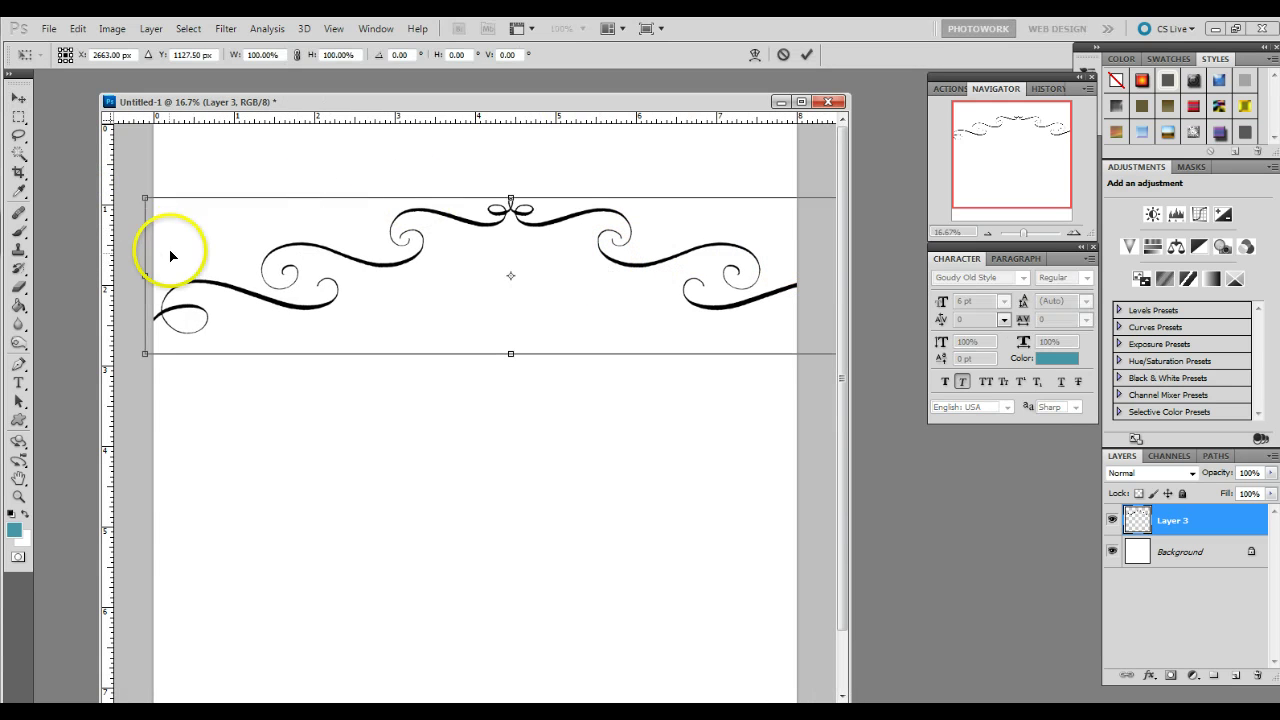
drag(146, 271, 143, 274)
drag(429, 257, 361, 248)
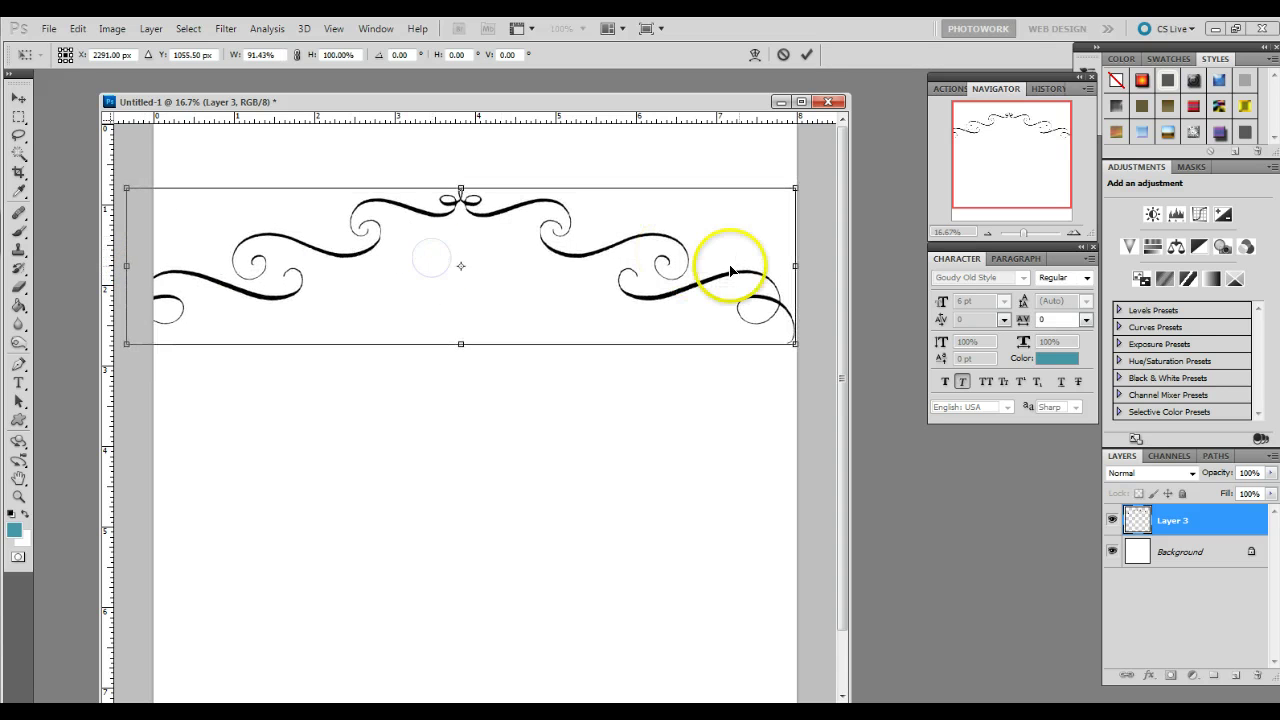
drag(797, 266, 772, 267)
mouse_move(569, 228)
mouse_down()
mouse_move(580, 240)
mouse_move(593, 231)
mouse_up()
drag(150, 268, 177, 268)
click(789, 270)
drag(789, 270, 781, 269)
drag(638, 276, 632, 265)
key(Return)
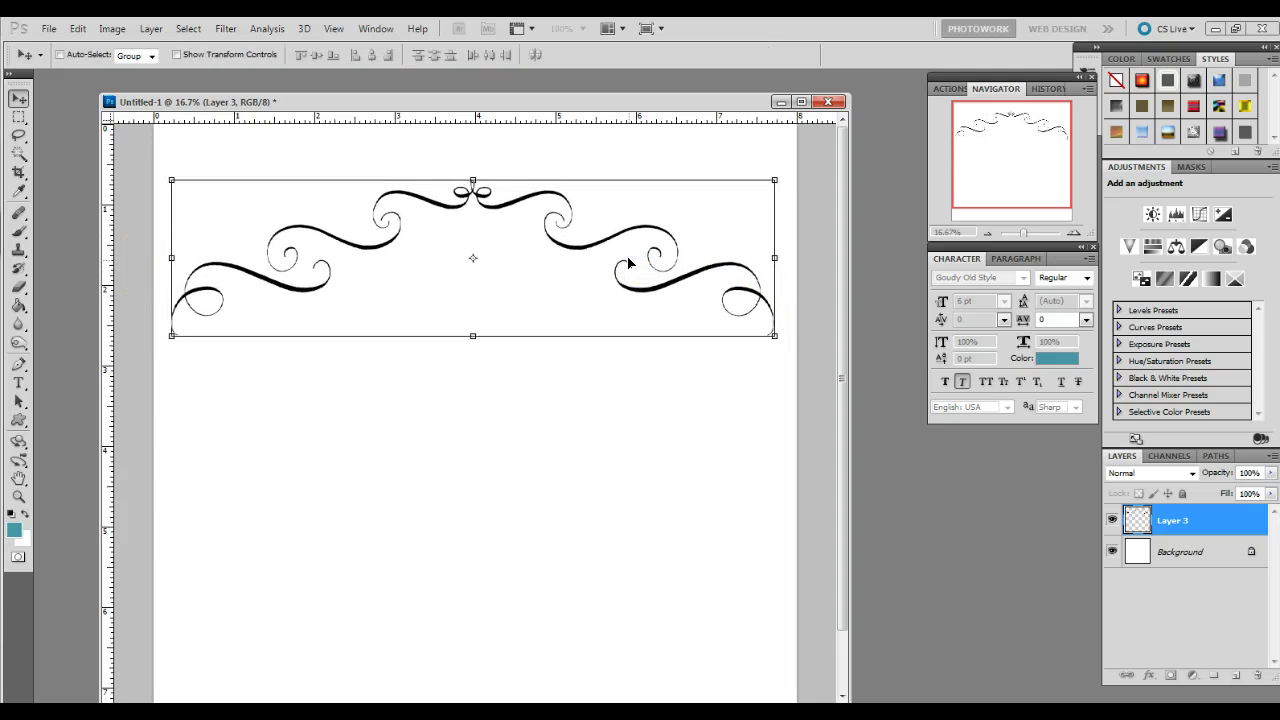
click(664, 284)
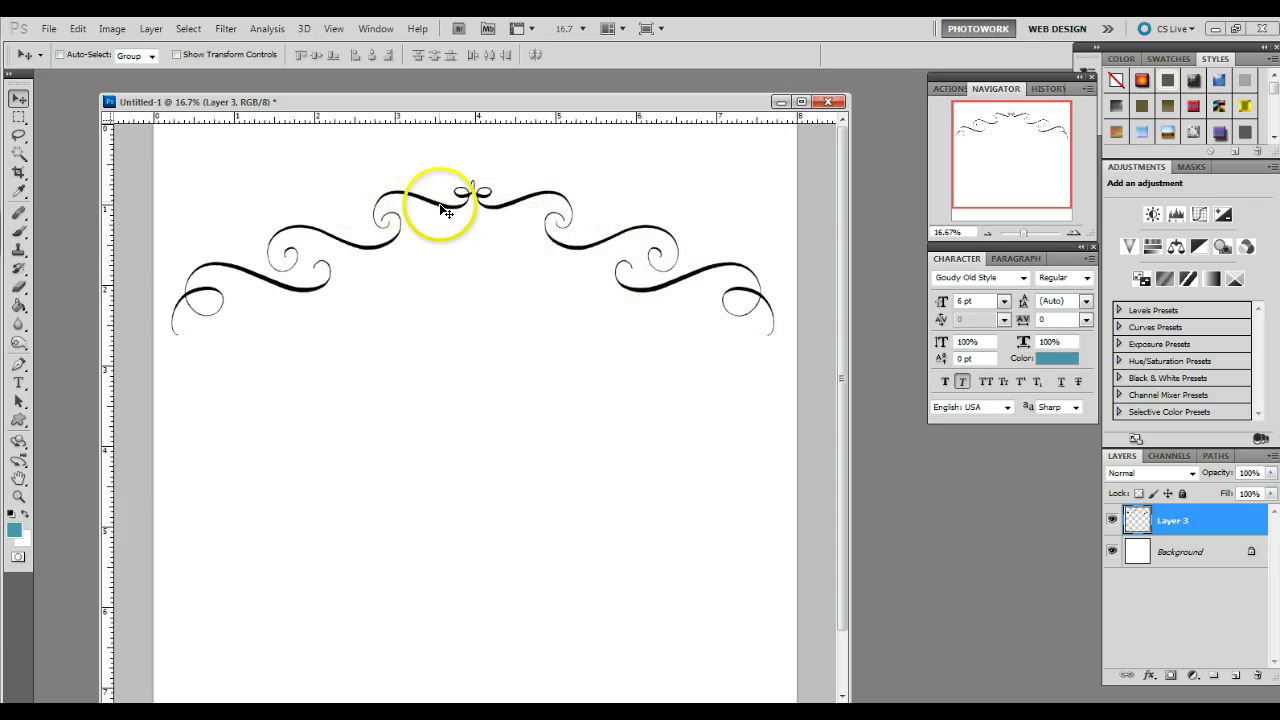
drag(469, 297, 473, 290)
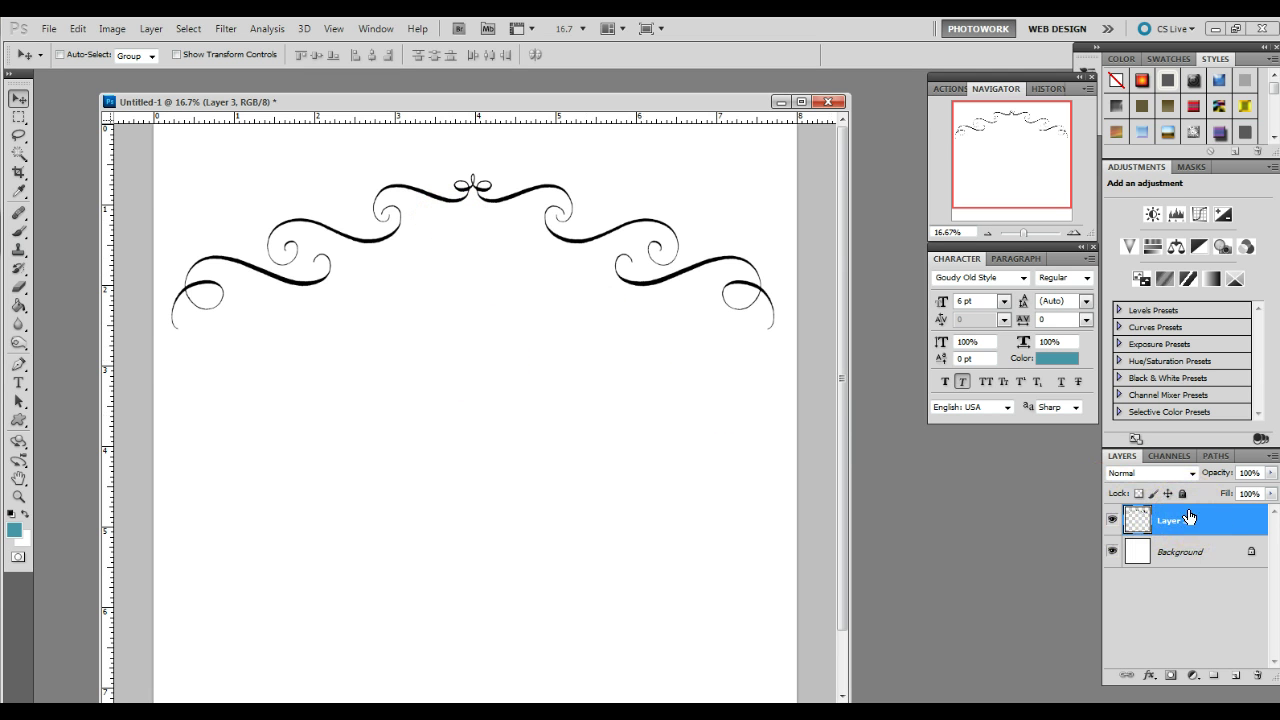
Duplicate Layer 3, flip the copy vertically and drag it below to close the oval frame.
key(ctrl+j)
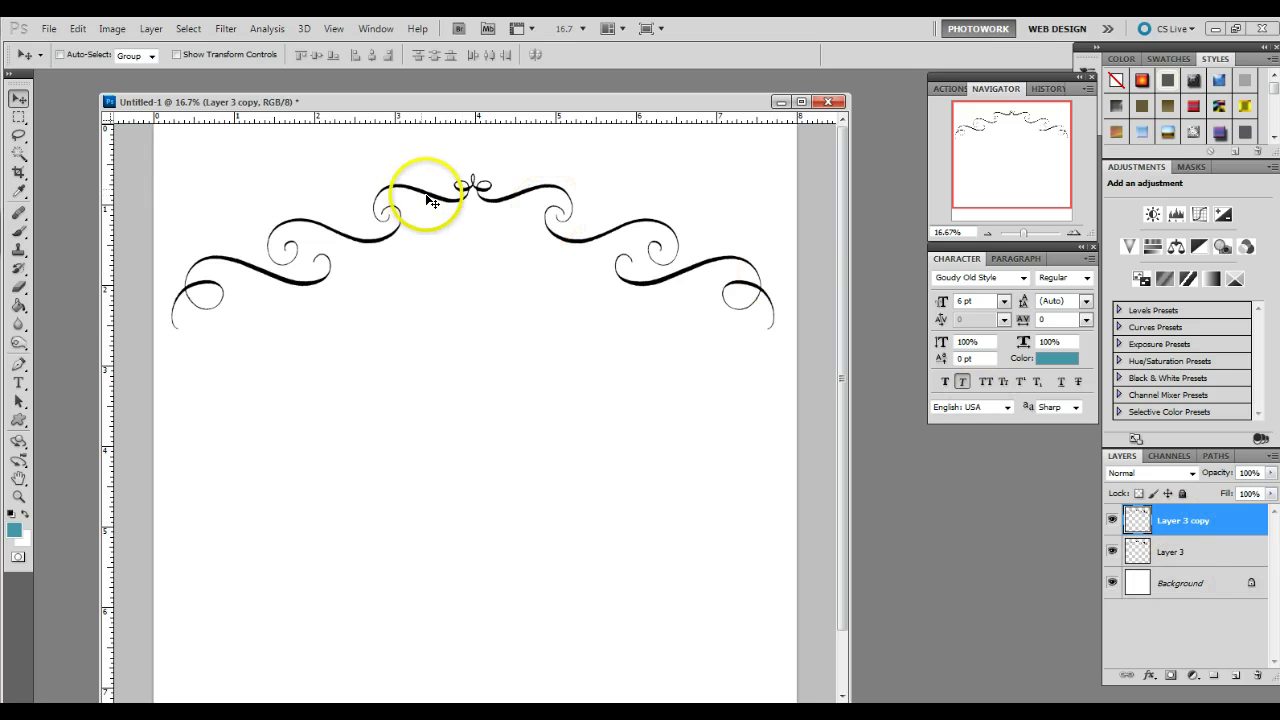
click(77, 30)
mouse_move(100, 342)
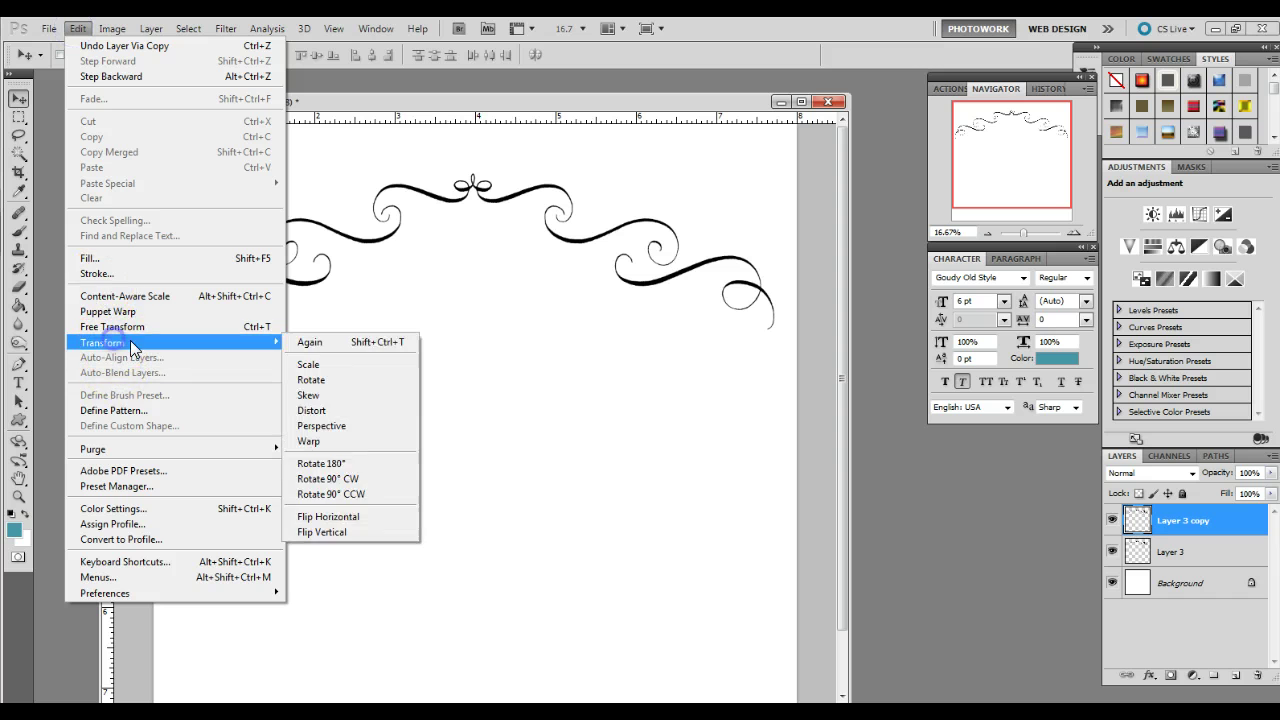
click(343, 532)
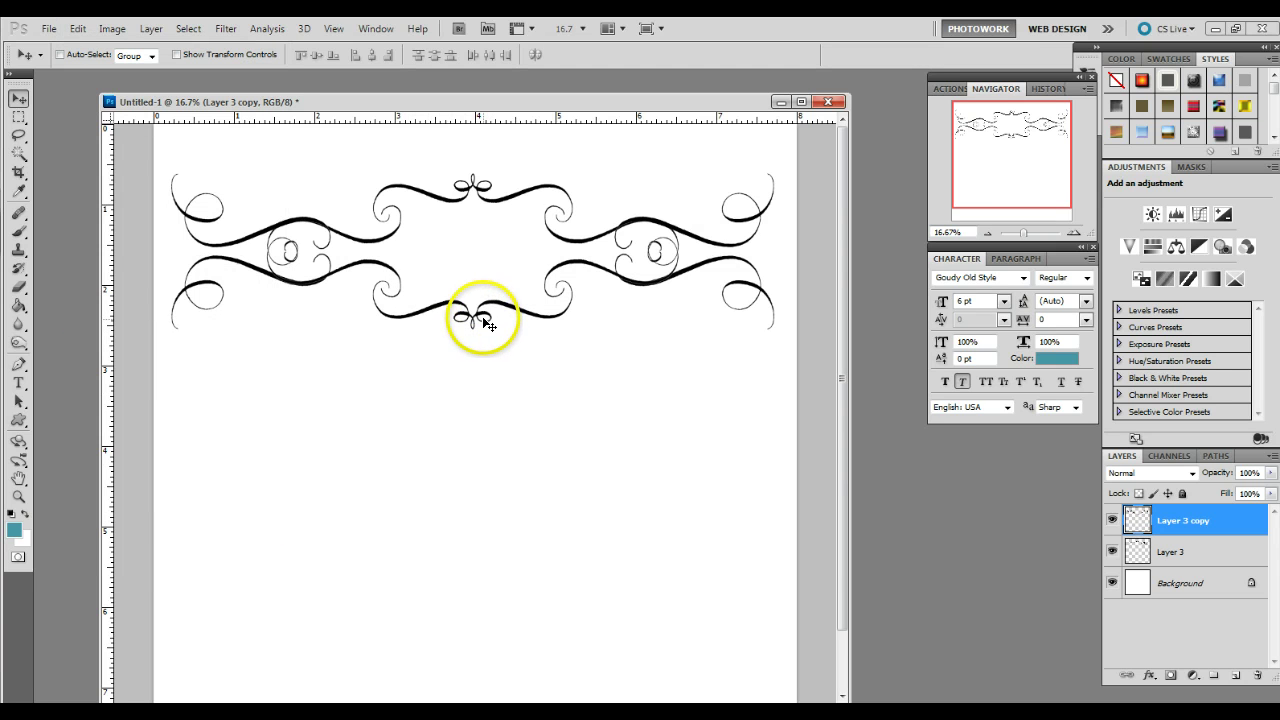
drag(487, 325, 489, 407)
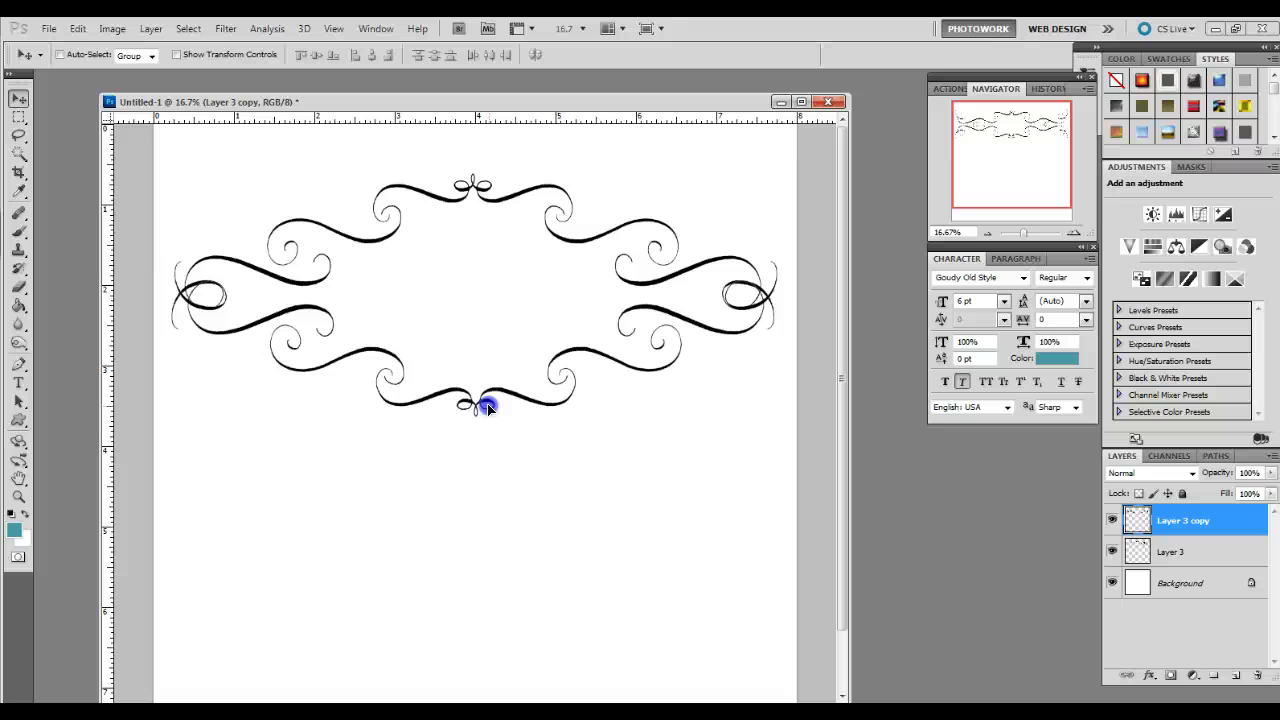
drag(488, 407, 518, 518)
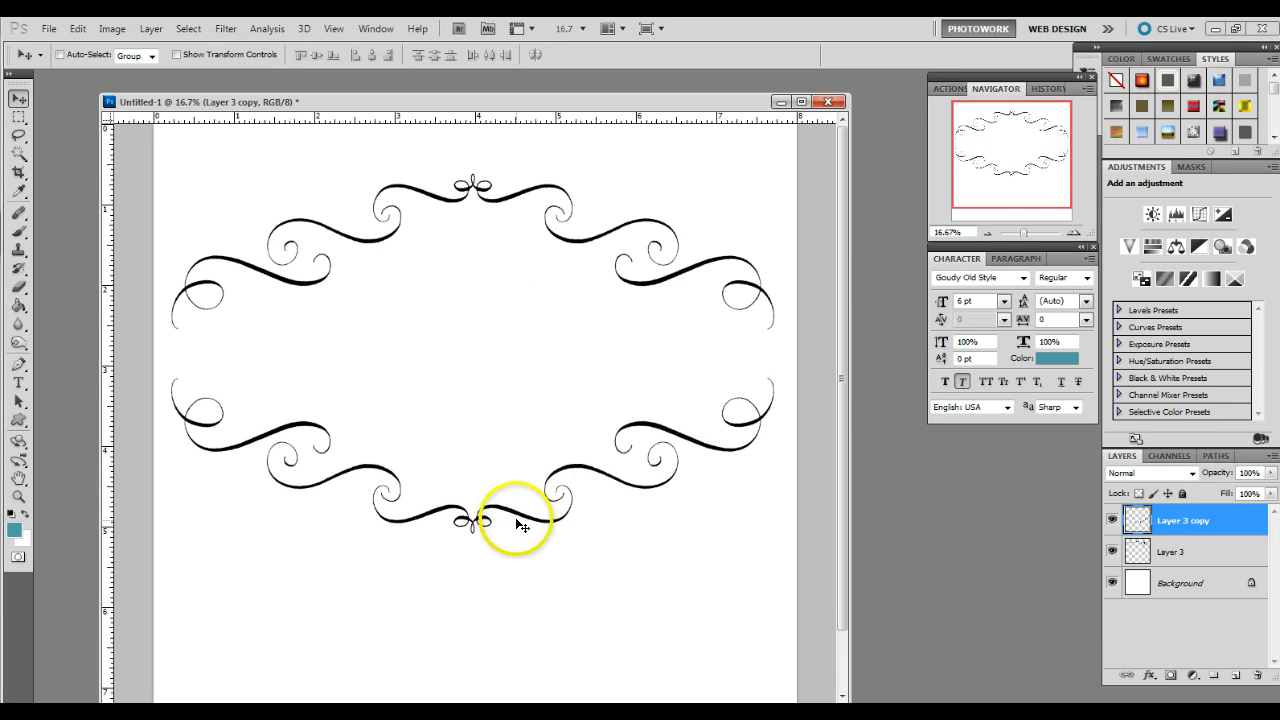
drag(513, 535, 504, 456)
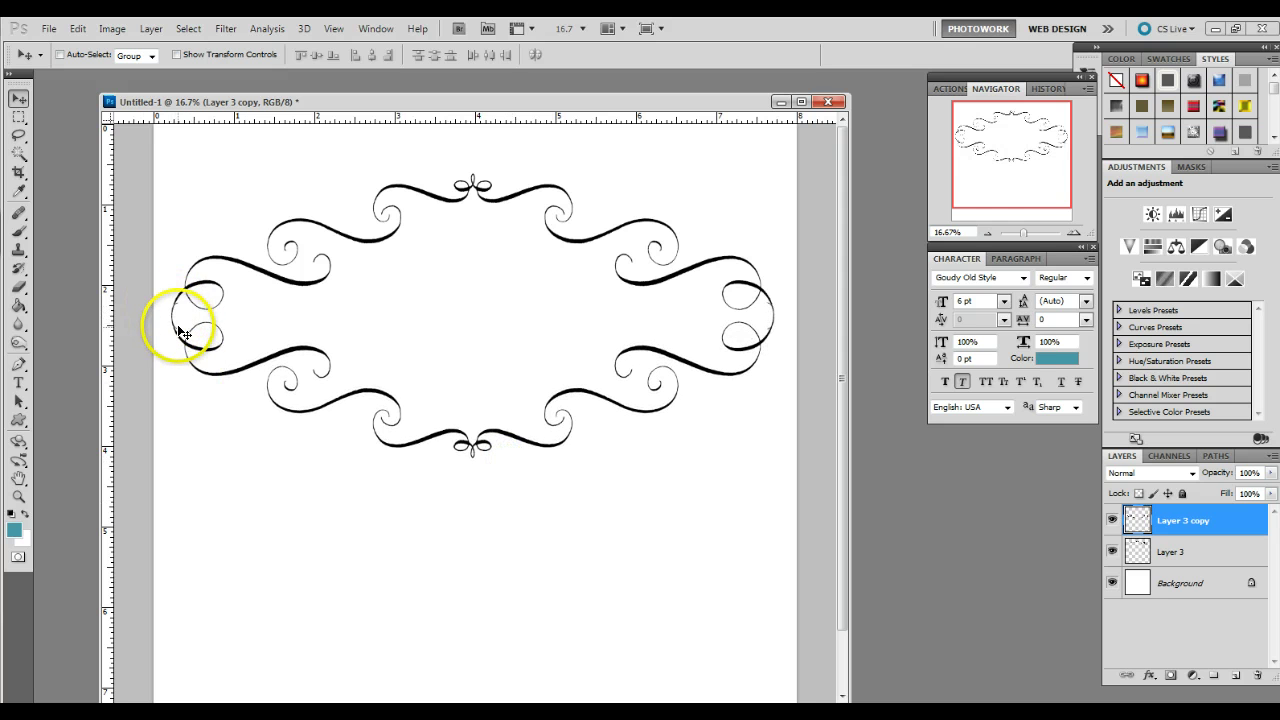
click(17, 497)
Erase the stray overlaps where the curls meet on Layer 3 and Layer 3 copy.
drag(149, 357, 131, 331)
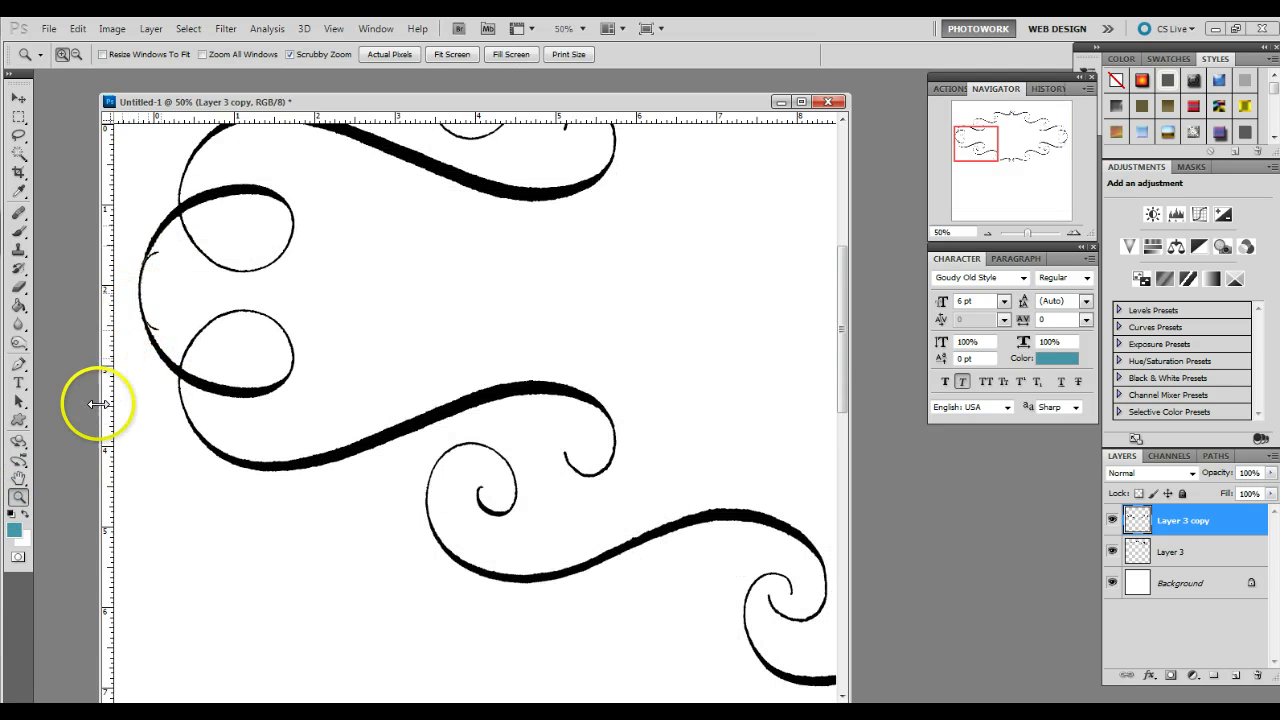
click(18, 287)
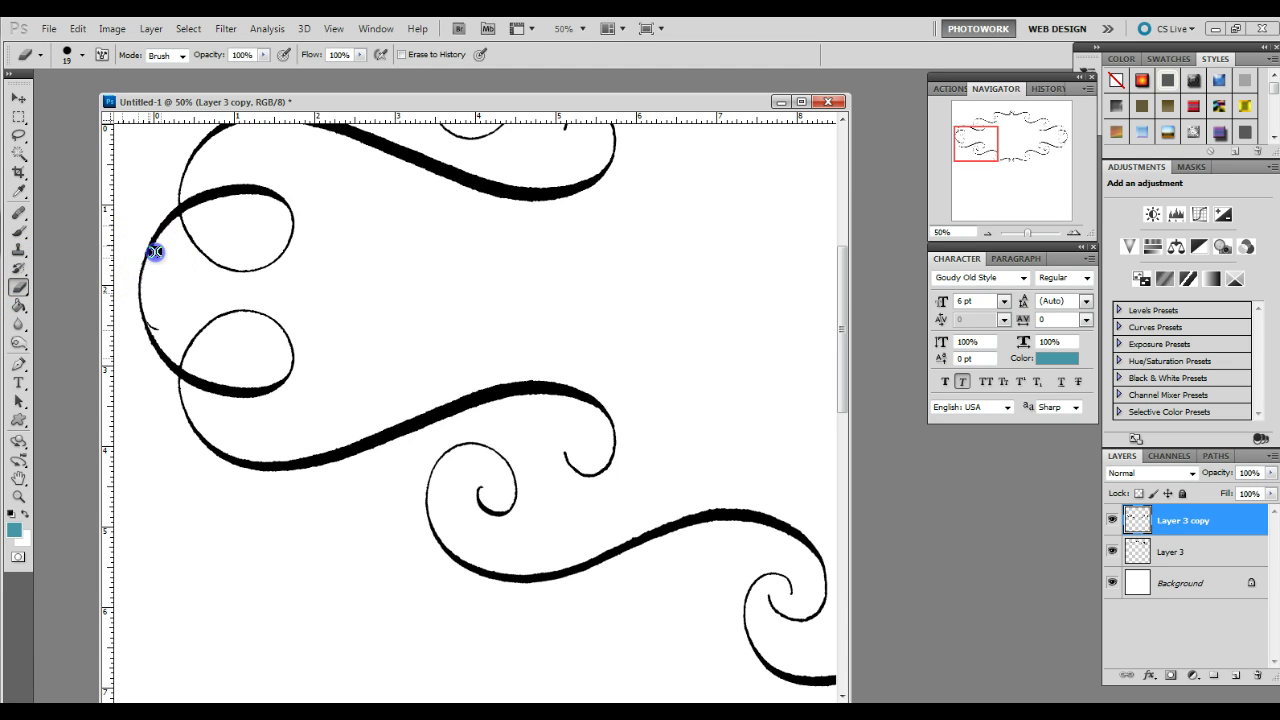
click(1160, 551)
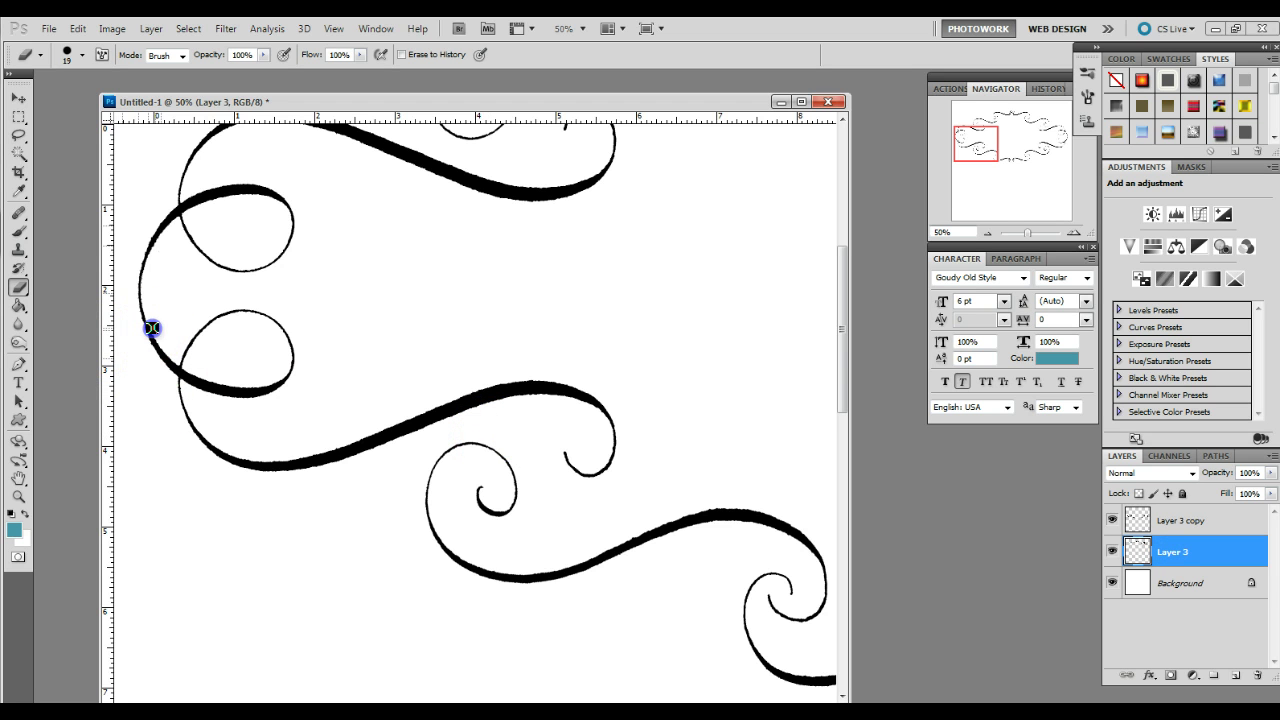
mouse_move(974, 137)
mouse_down()
mouse_move(963, 134)
mouse_move(978, 144)
mouse_up()
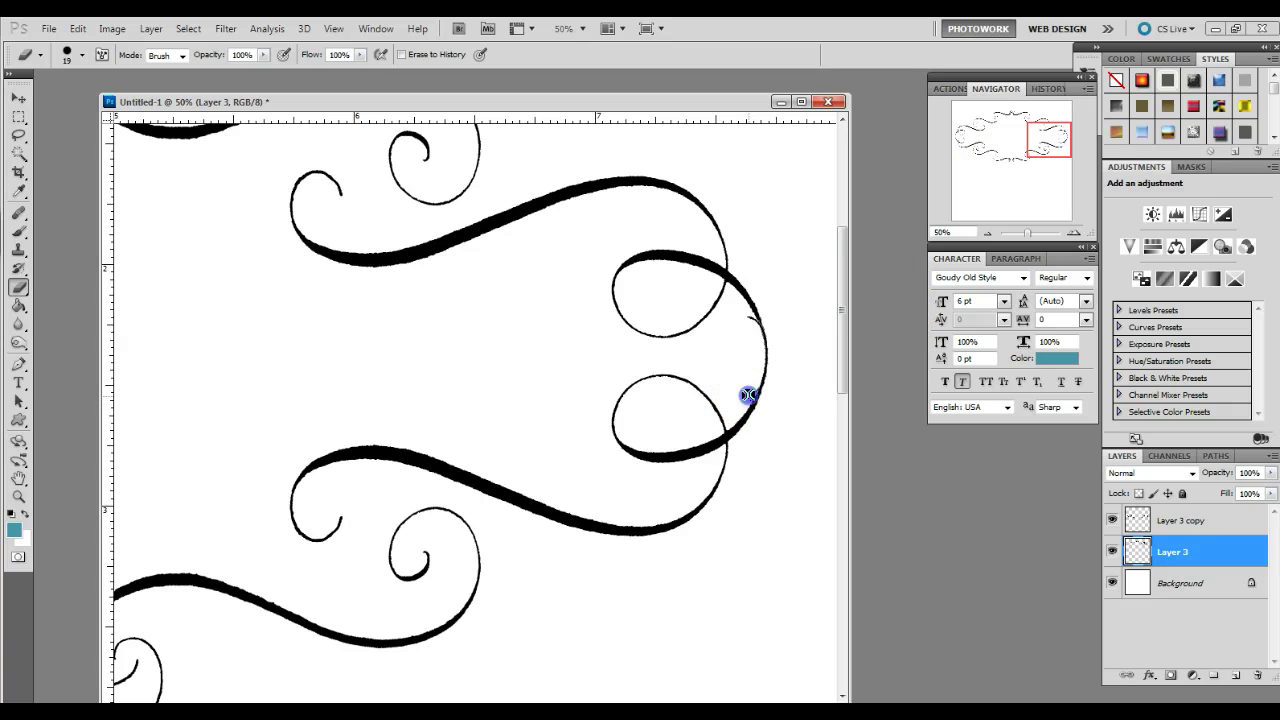
click(1176, 512)
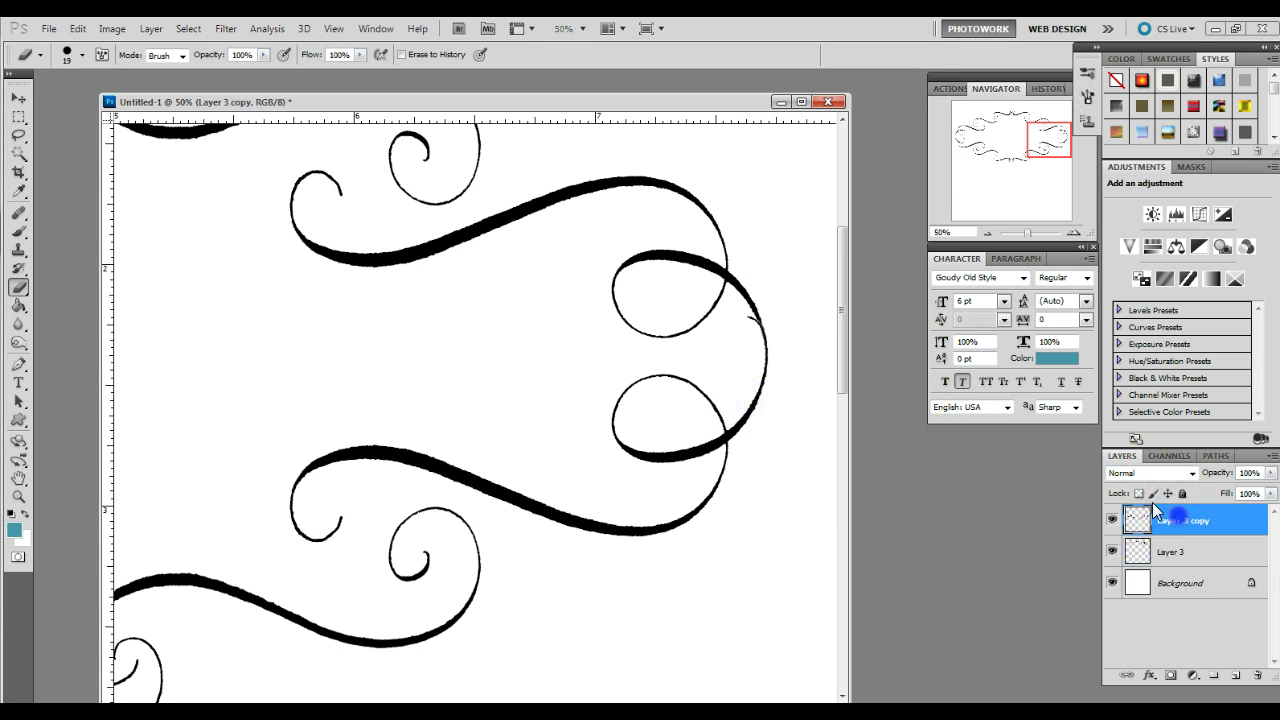
drag(714, 294, 740, 311)
Zoom back out to the whole page and return to the Move tool.
click(985, 232)
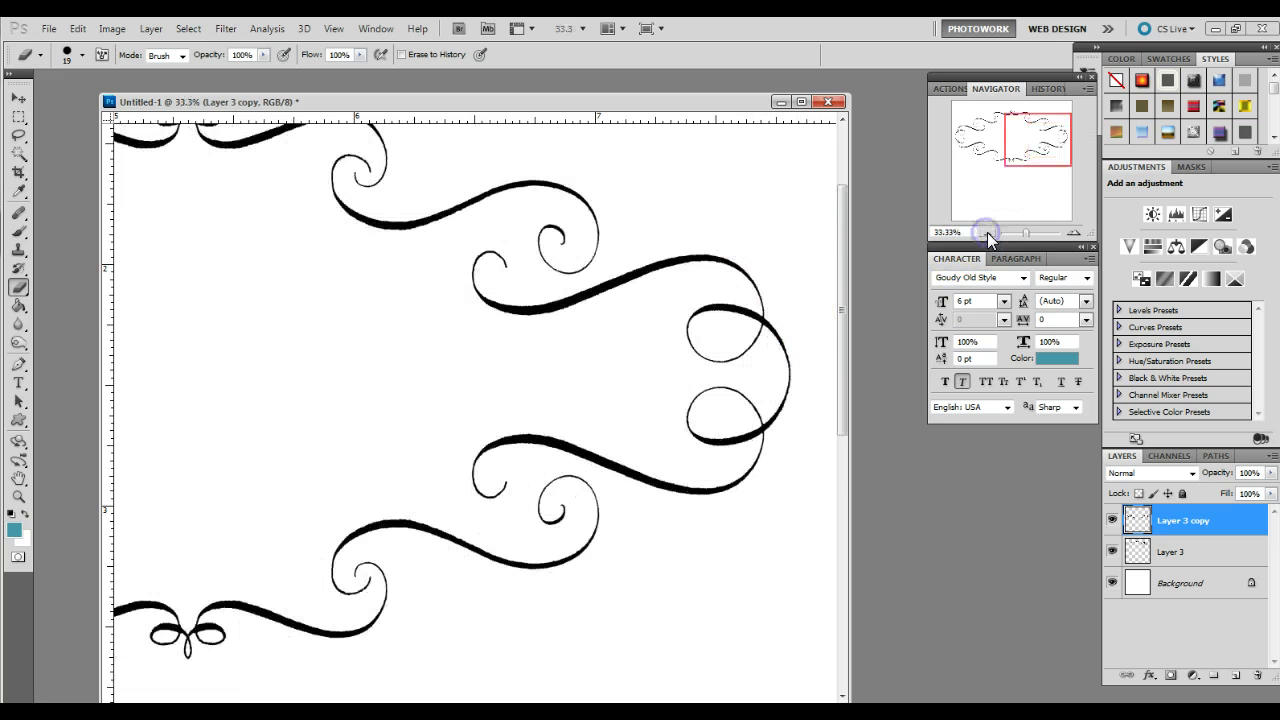
click(986, 232)
click(987, 233)
click(986, 233)
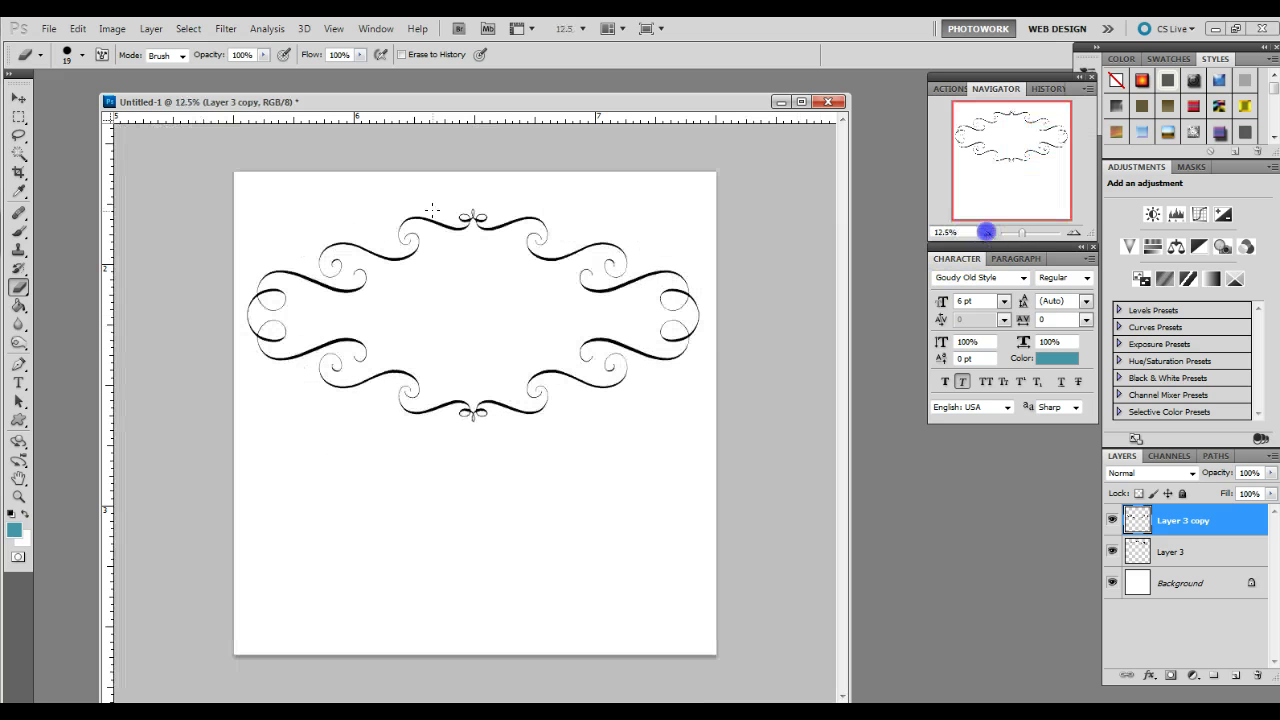
click(19, 98)
Merge Layer 3 copy down into Layer 3 and nudge the ornament slightly right and down.
click(697, 304)
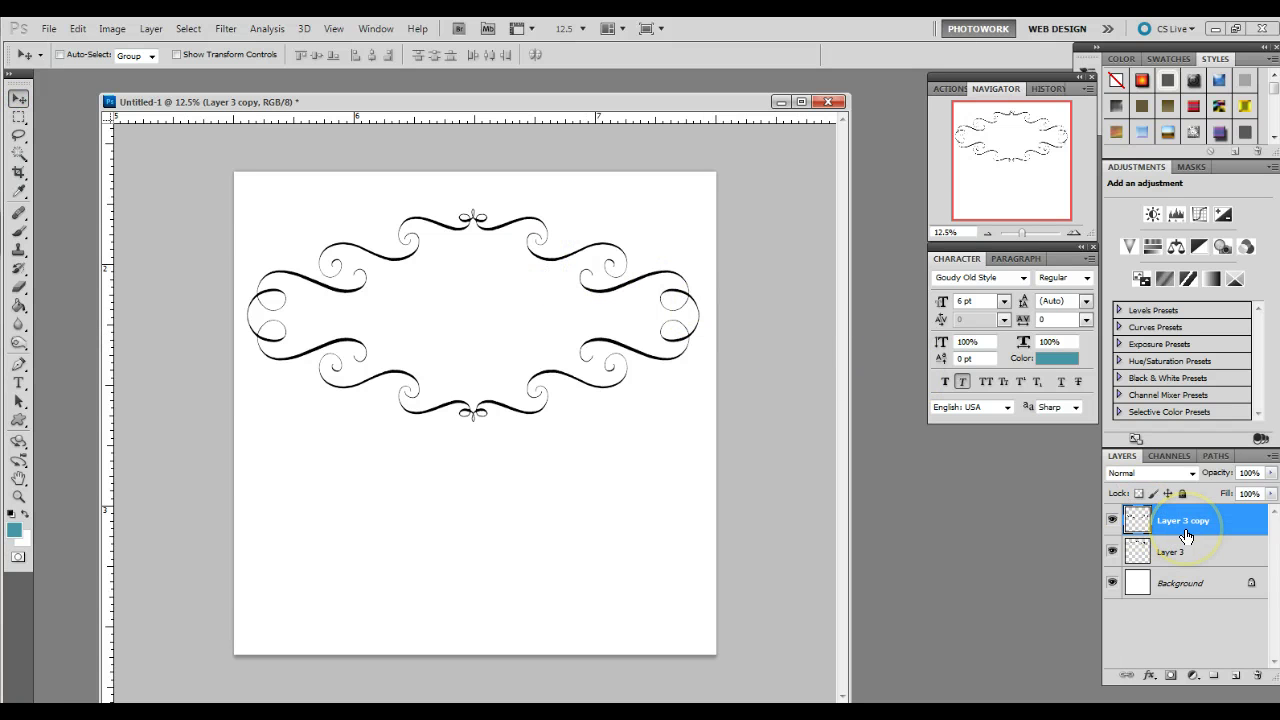
key(ctrl+e)
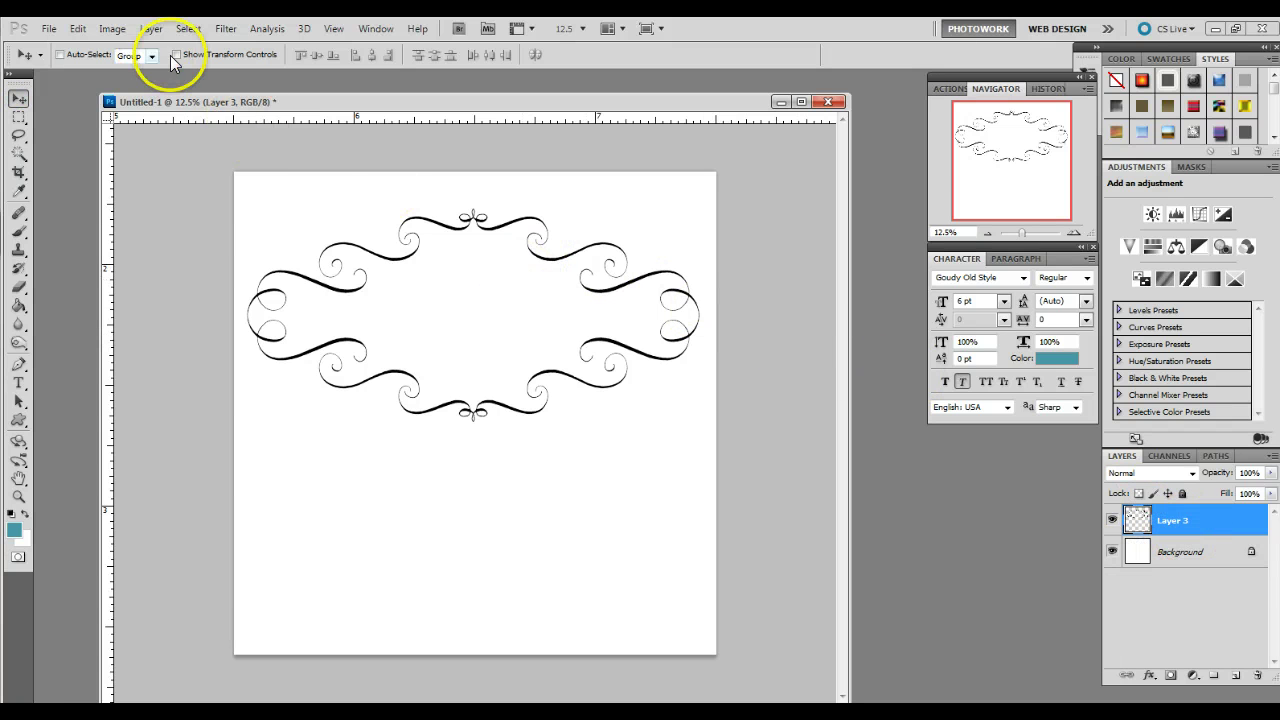
click(152, 29)
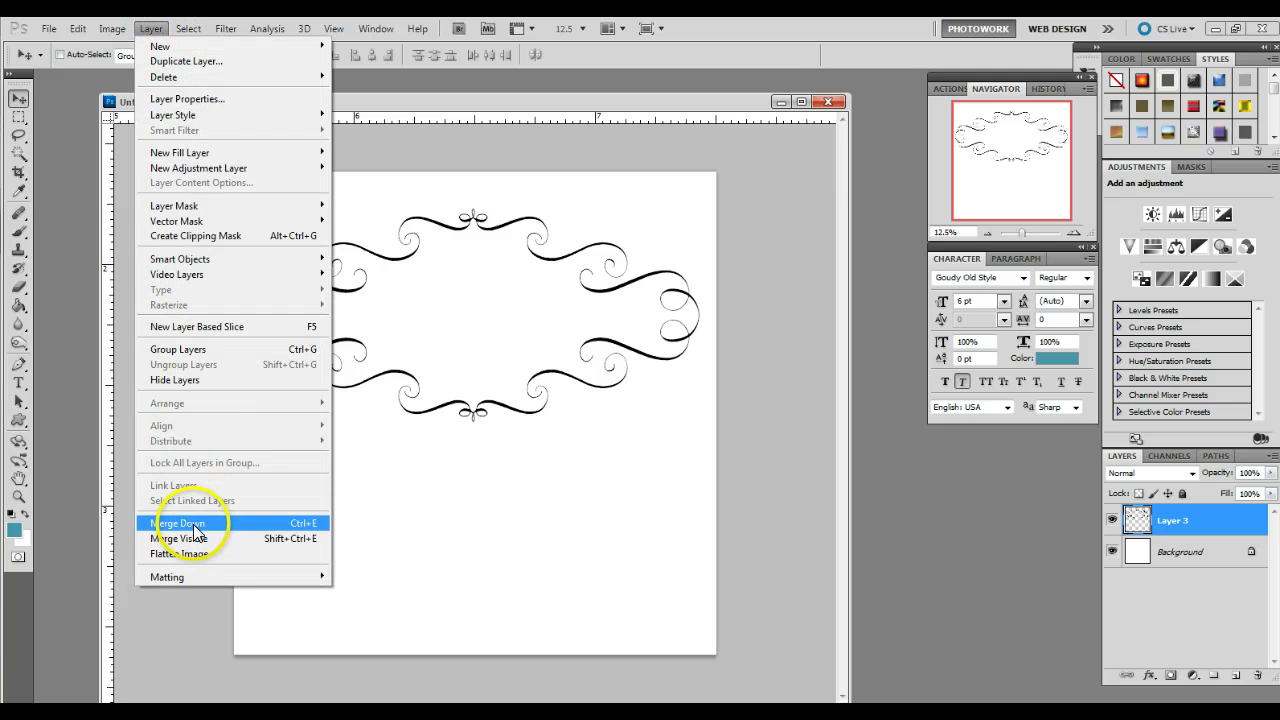
click(553, 357)
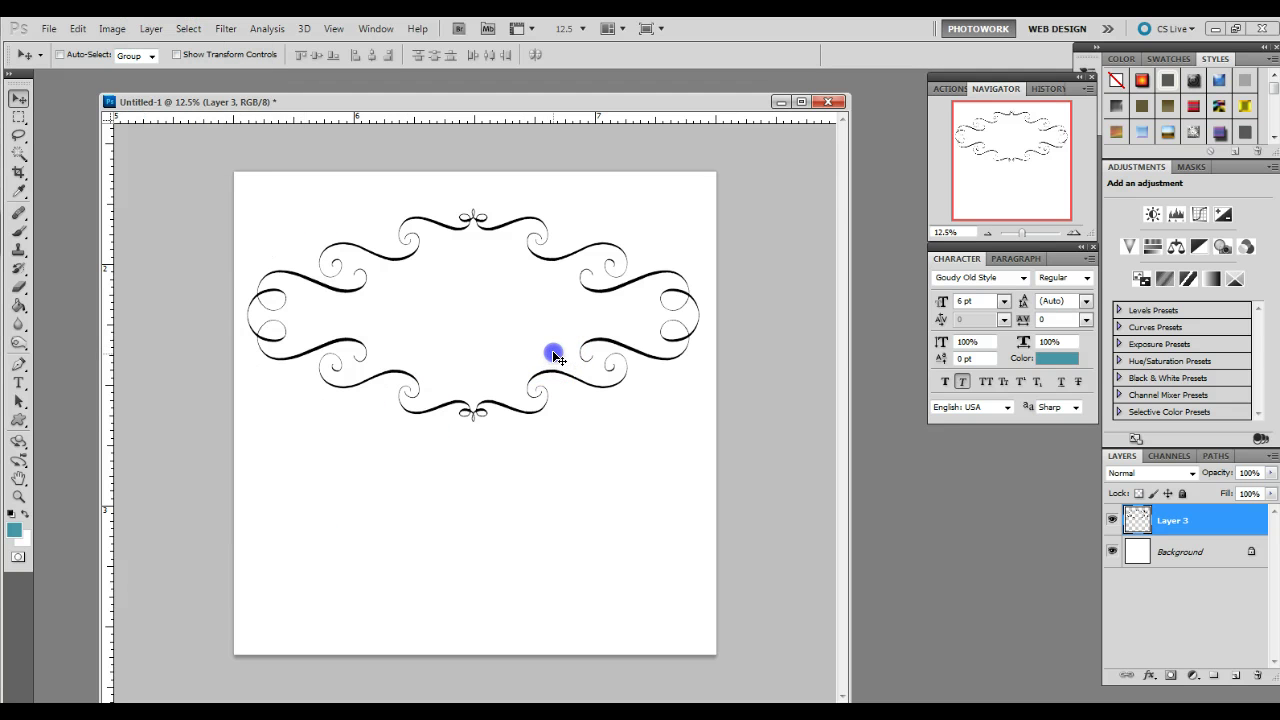
drag(558, 363, 561, 370)
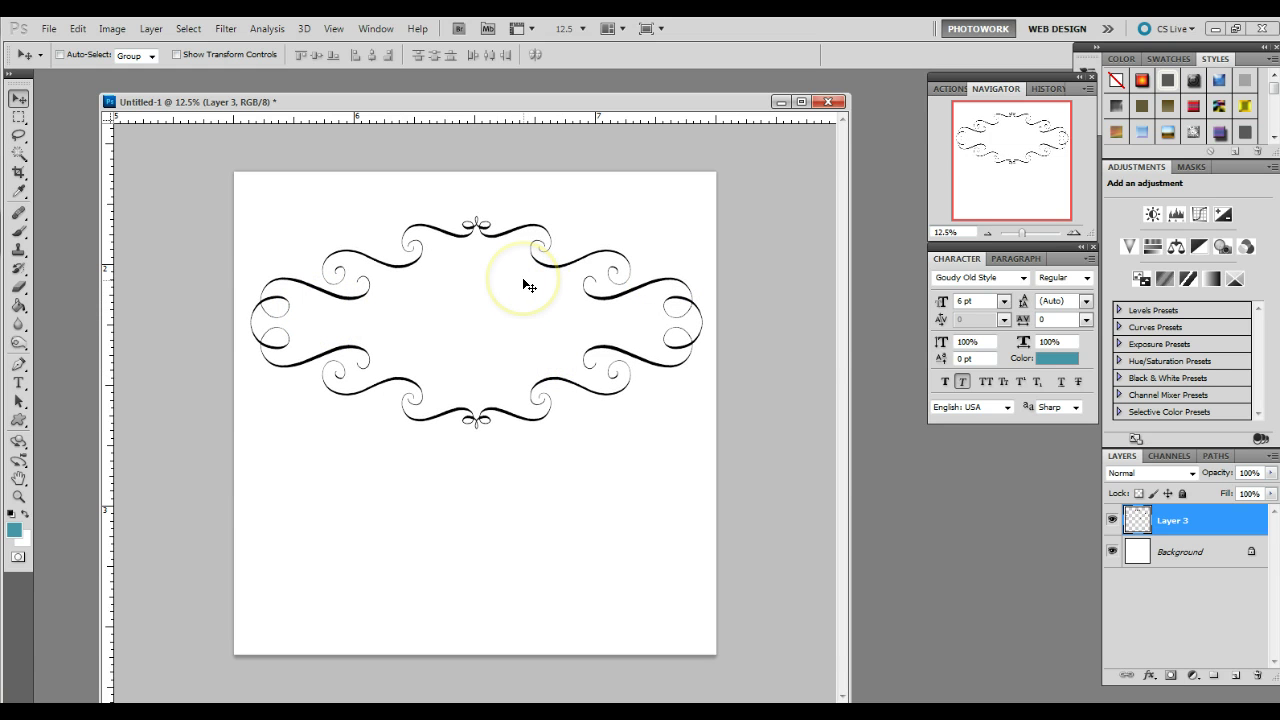
Free-transform the frame to about 84% width and 114% height and apply it.
key(ctrl+t)
drag(699, 322, 701, 322)
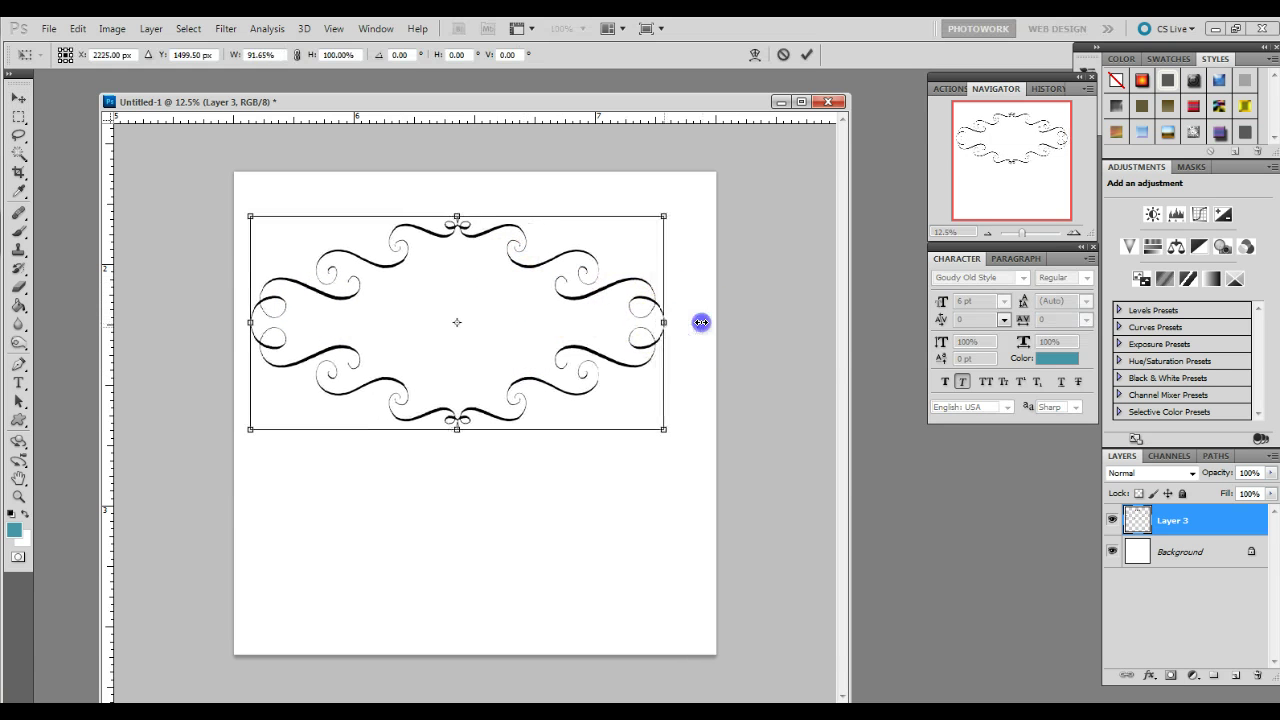
drag(254, 321, 278, 322)
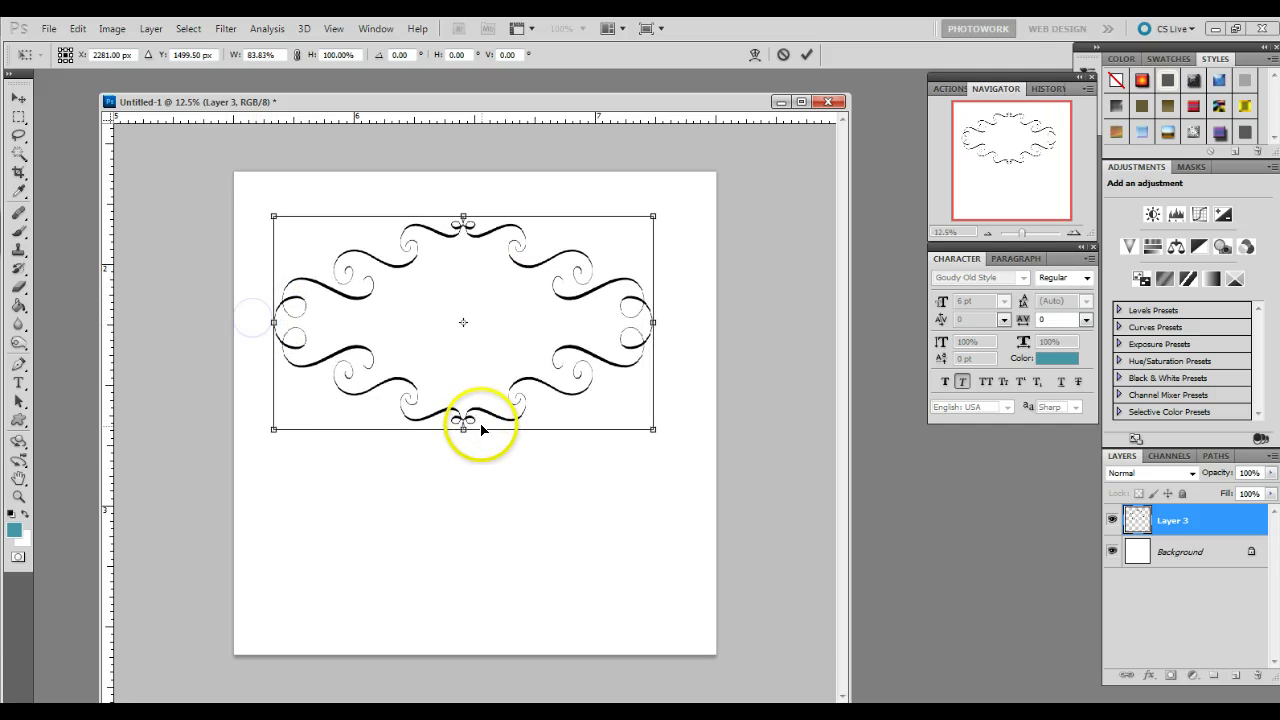
drag(469, 425, 550, 399)
key(Return)
click(534, 350)
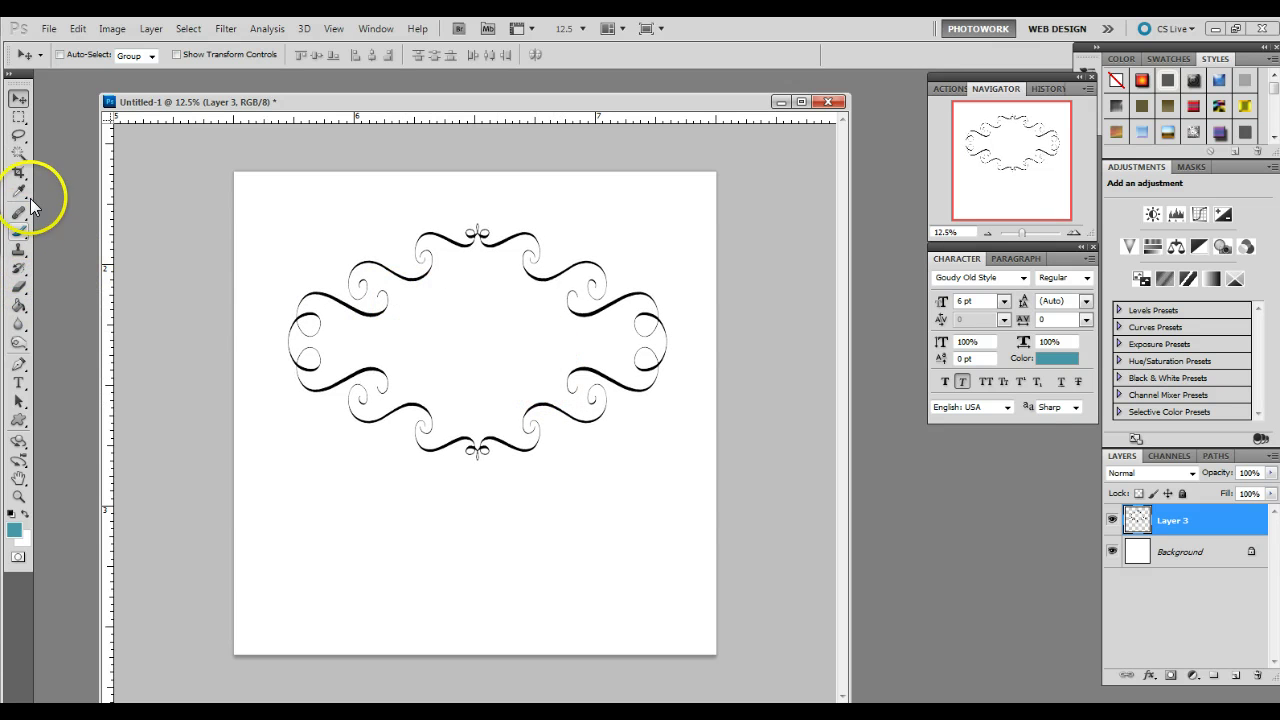
Create Untitled-2 via File > New at 2500 × 2500 pixels and 600 pixels/inch.
click(48, 28)
click(60, 46)
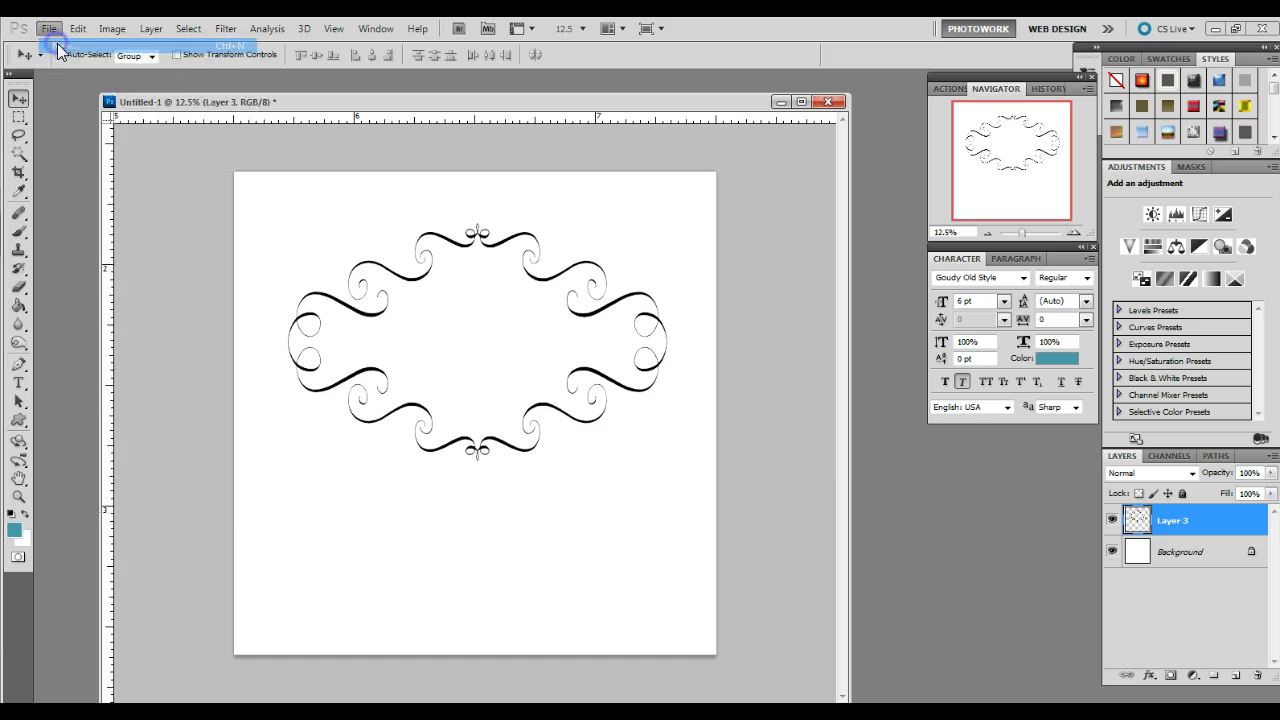
drag(716, 314, 662, 320)
click(778, 314)
click(772, 325)
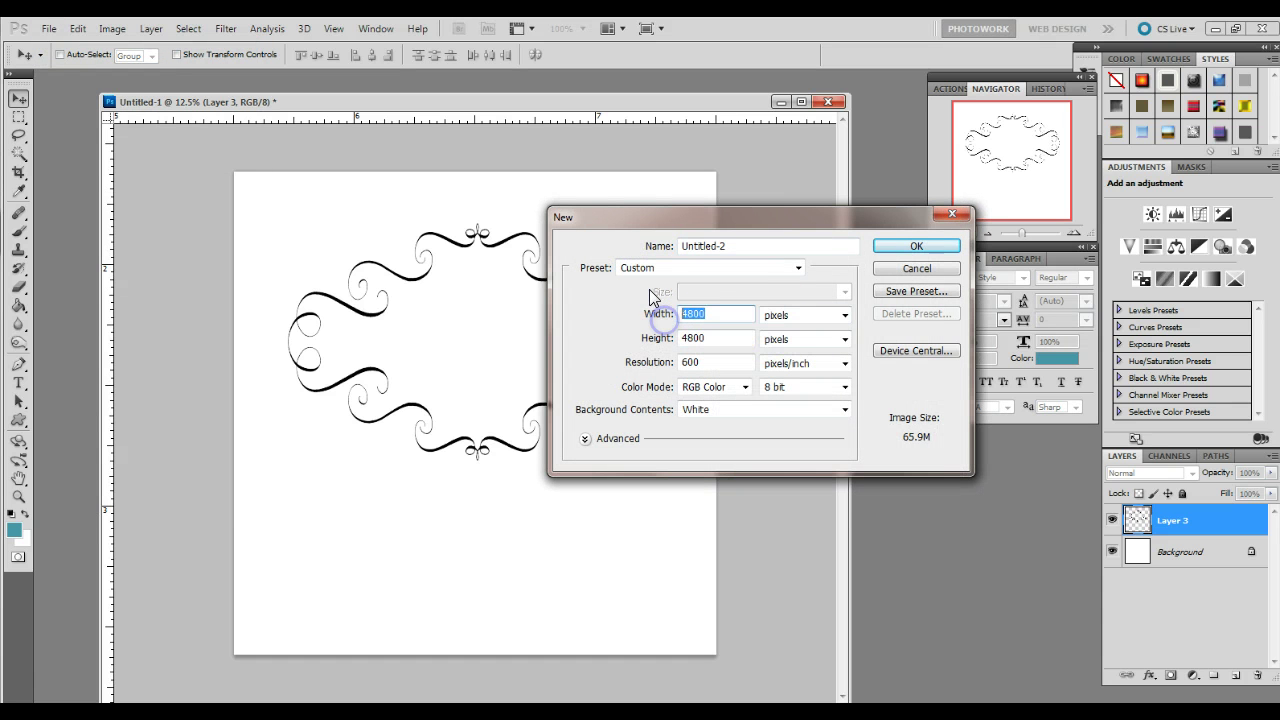
text(500)
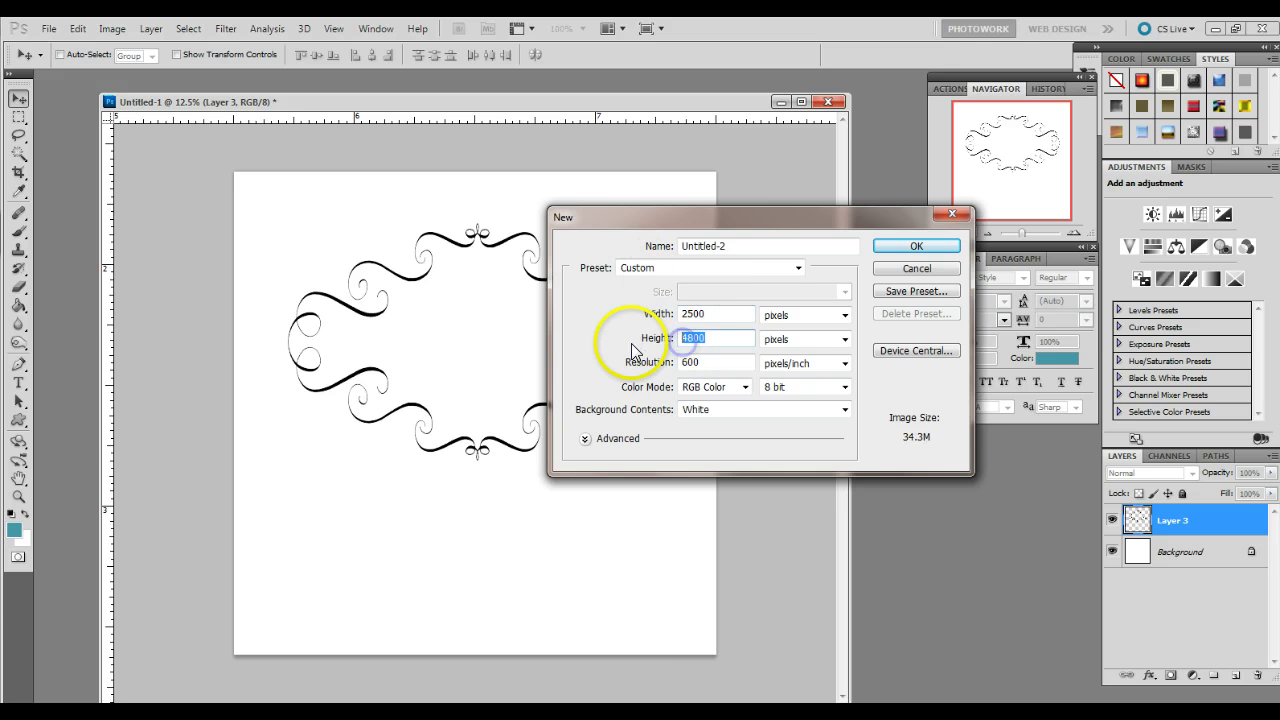
text(2500)
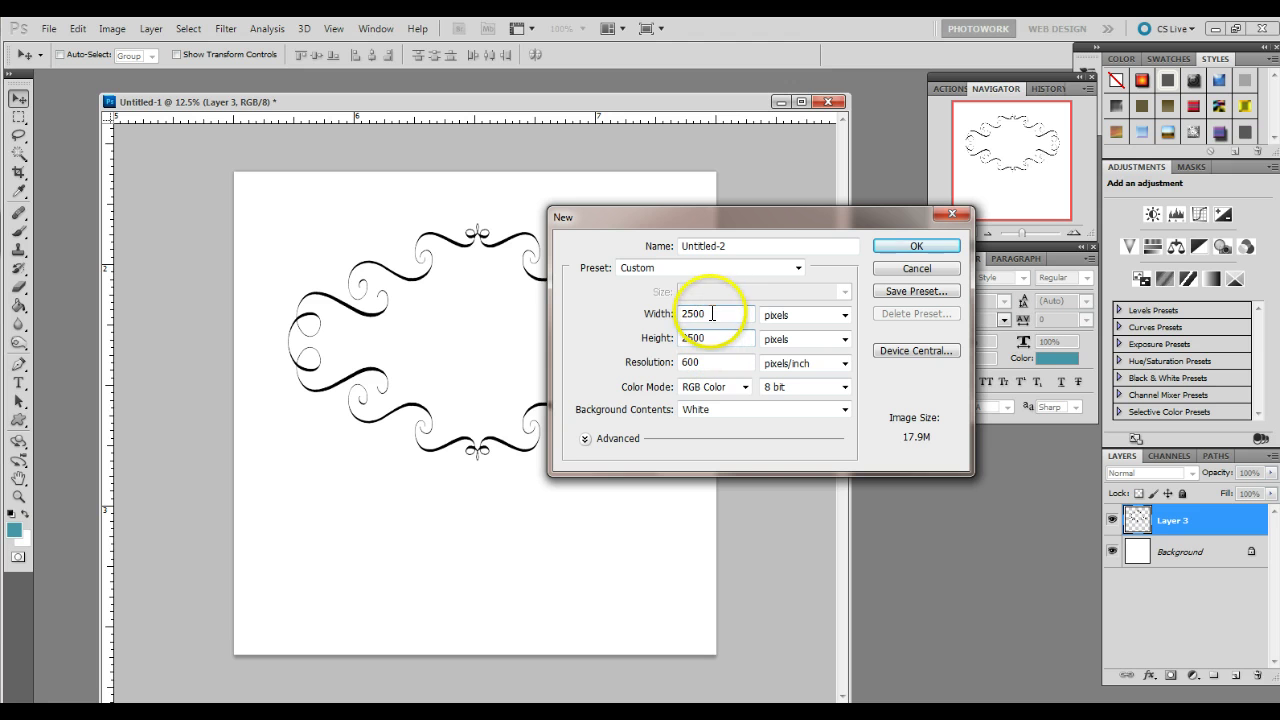
double_click(690, 313)
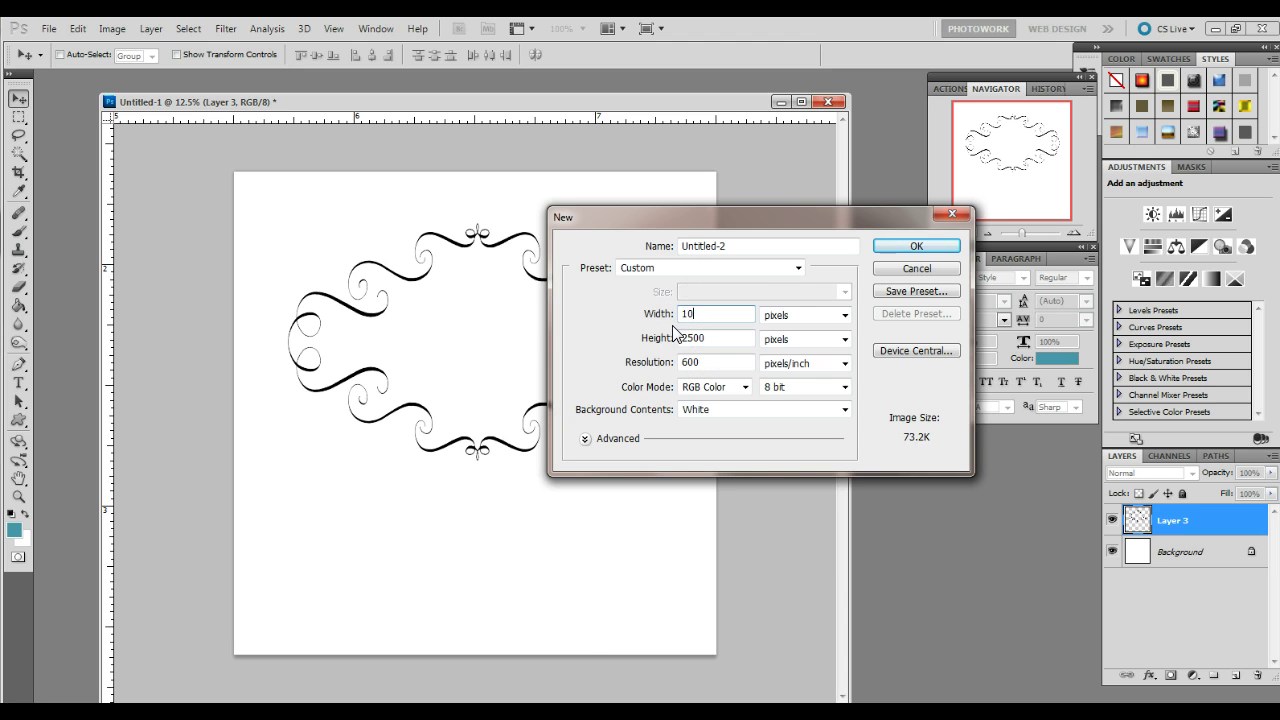
click(651, 341)
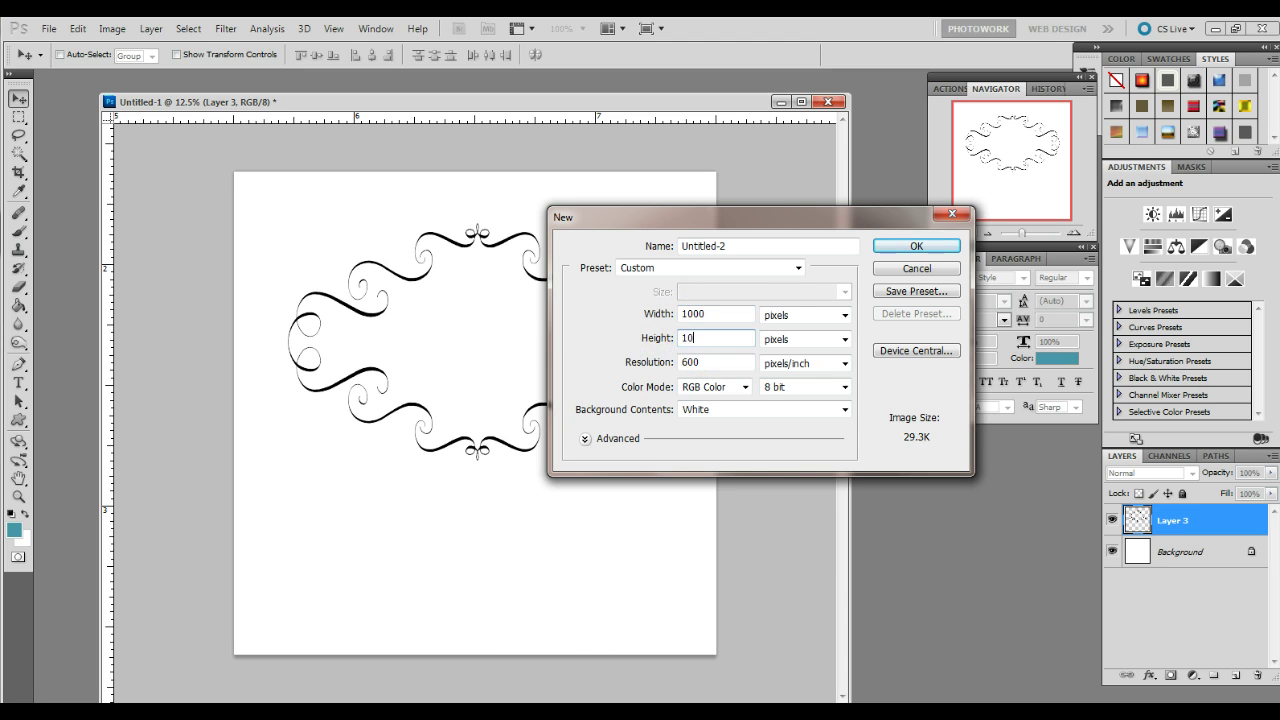
click(652, 315)
text(0)
double_click(684, 338)
text(2500)
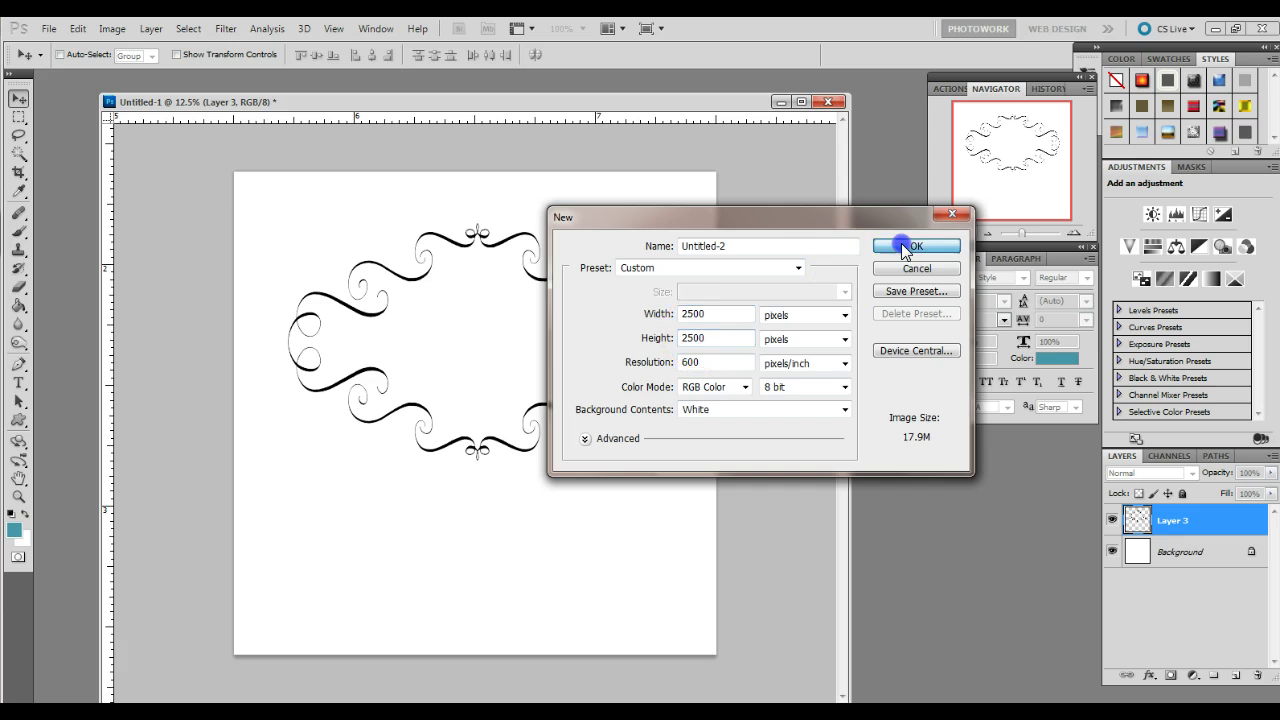
click(905, 246)
Float both document windows and drag the flourish ornament into Untitled-2 as Layer 1.
drag(386, 131, 291, 189)
drag(402, 110, 286, 88)
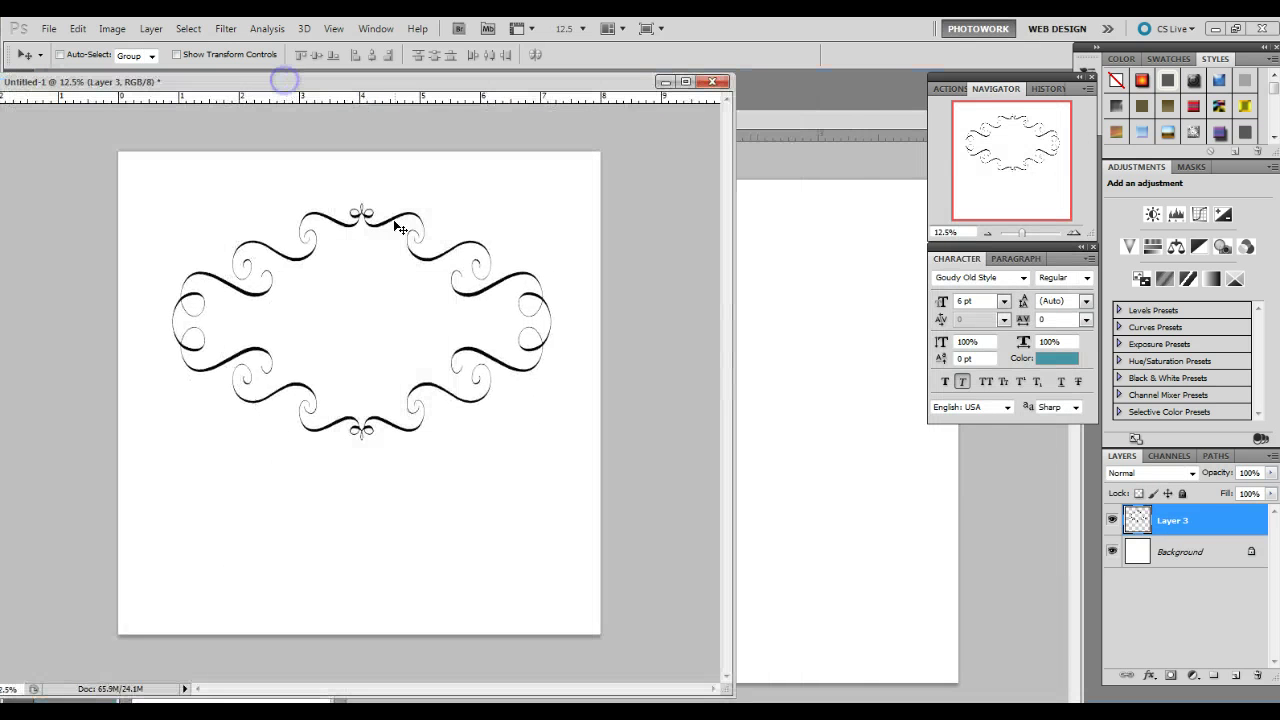
drag(423, 281, 829, 337)
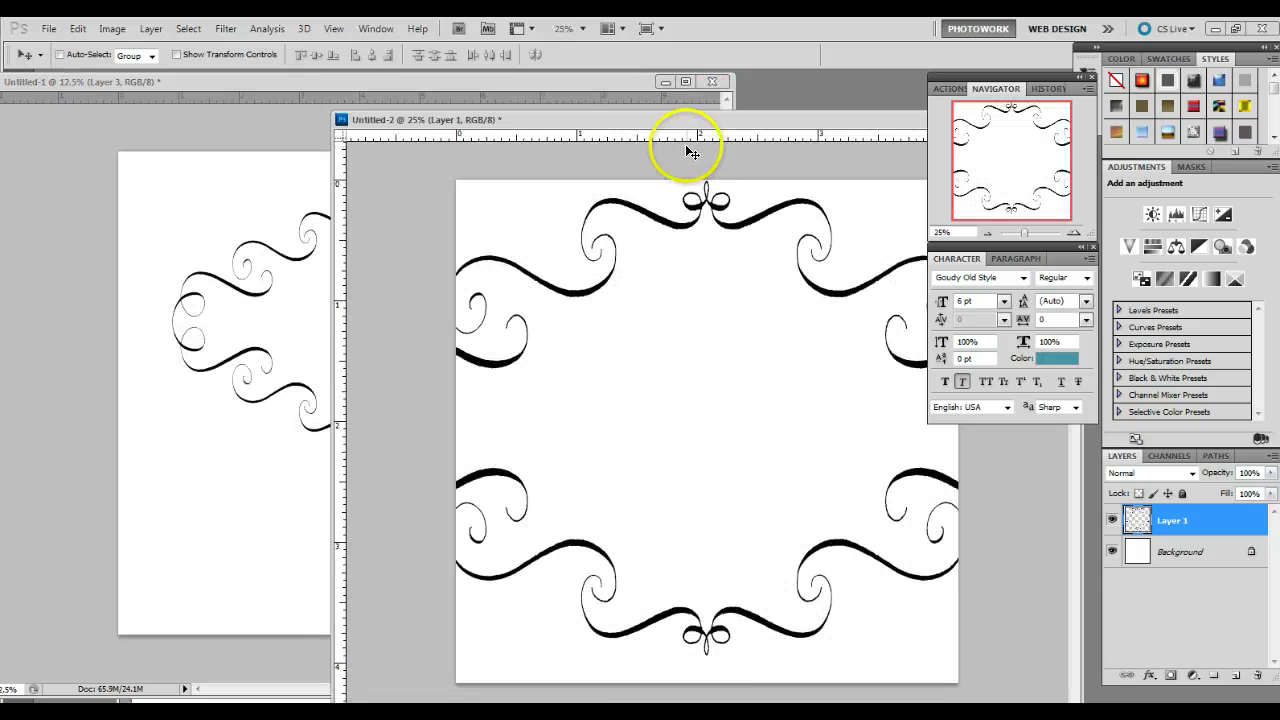
drag(671, 120, 488, 86)
drag(316, 100, 870, 112)
click(251, 108)
click(662, 82)
drag(680, 106, 552, 95)
Scale the flourish to 50% width and height, then enlarge it to about 60%.
key(ctrl+t)
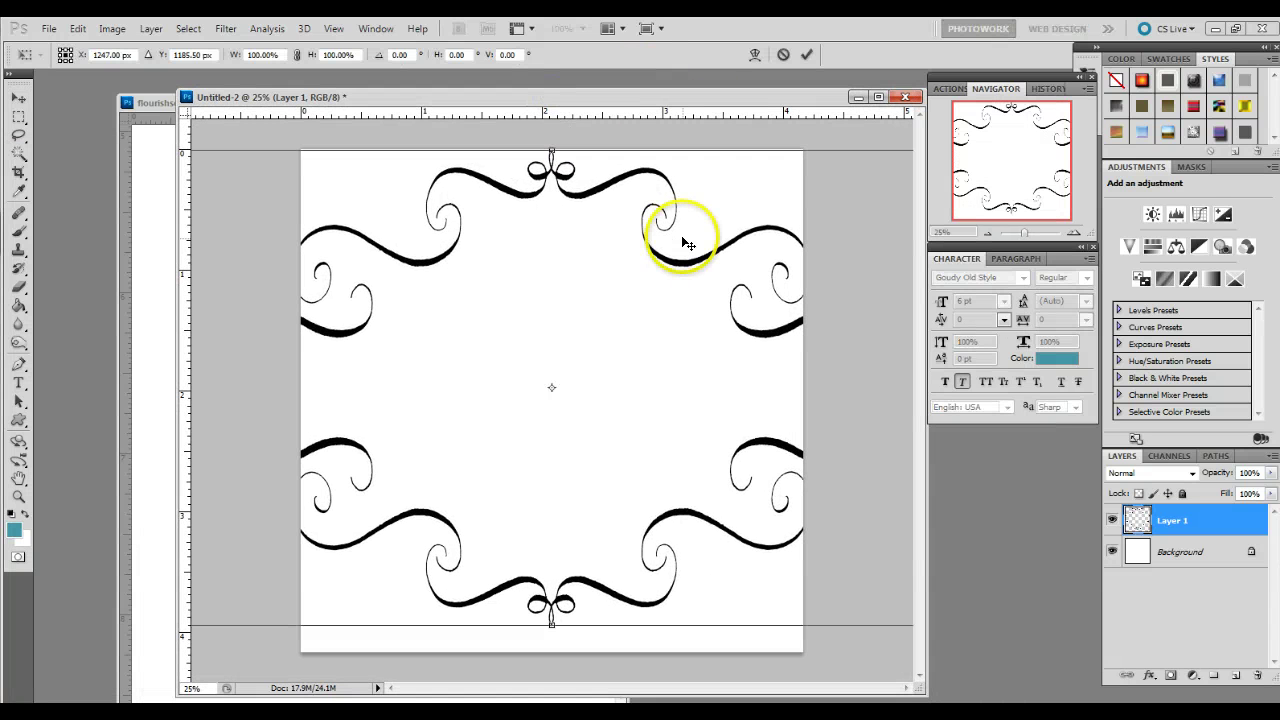
click(239, 58)
text(50)
key(Tab)
text(50)
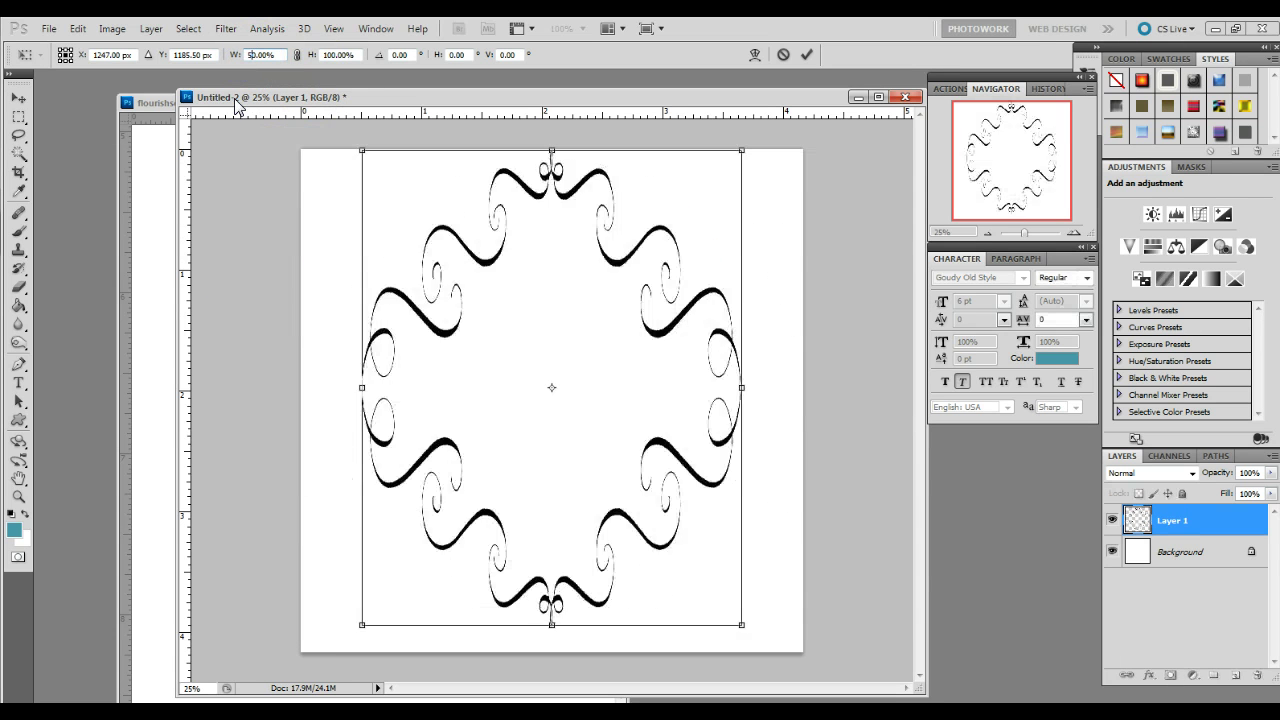
drag(361, 269, 325, 245)
drag(738, 502, 776, 526)
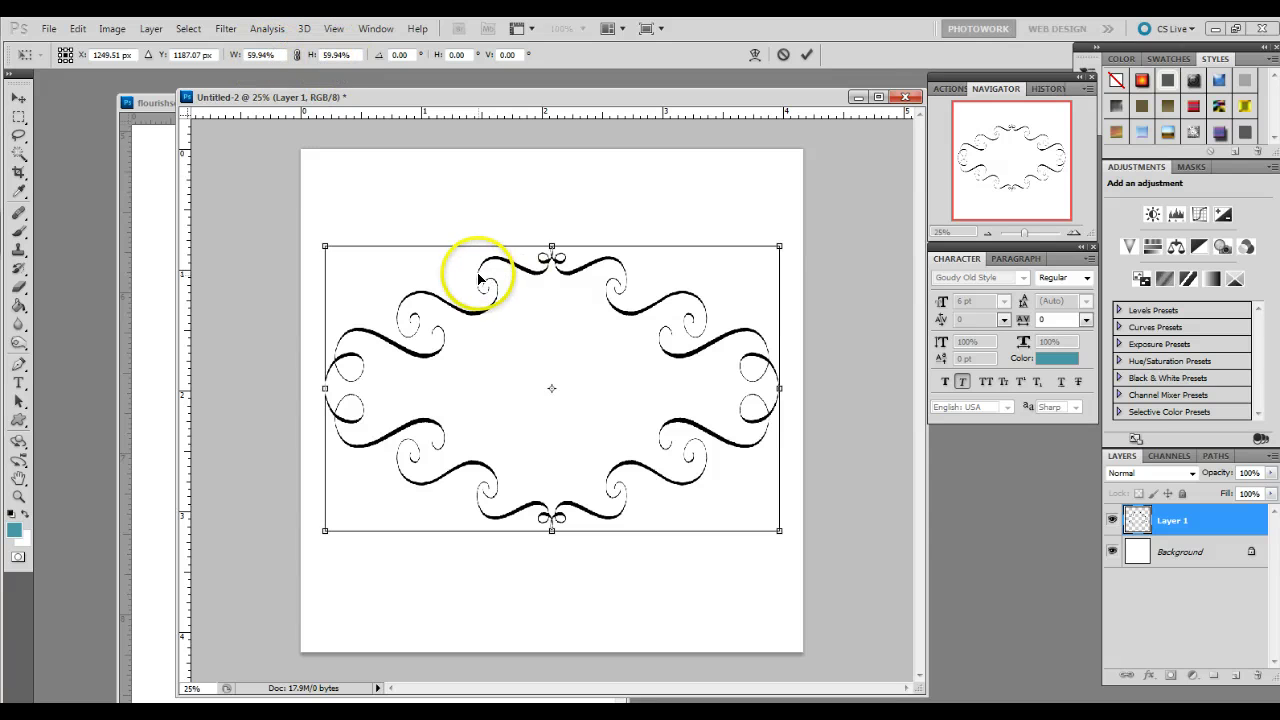
key(Return)
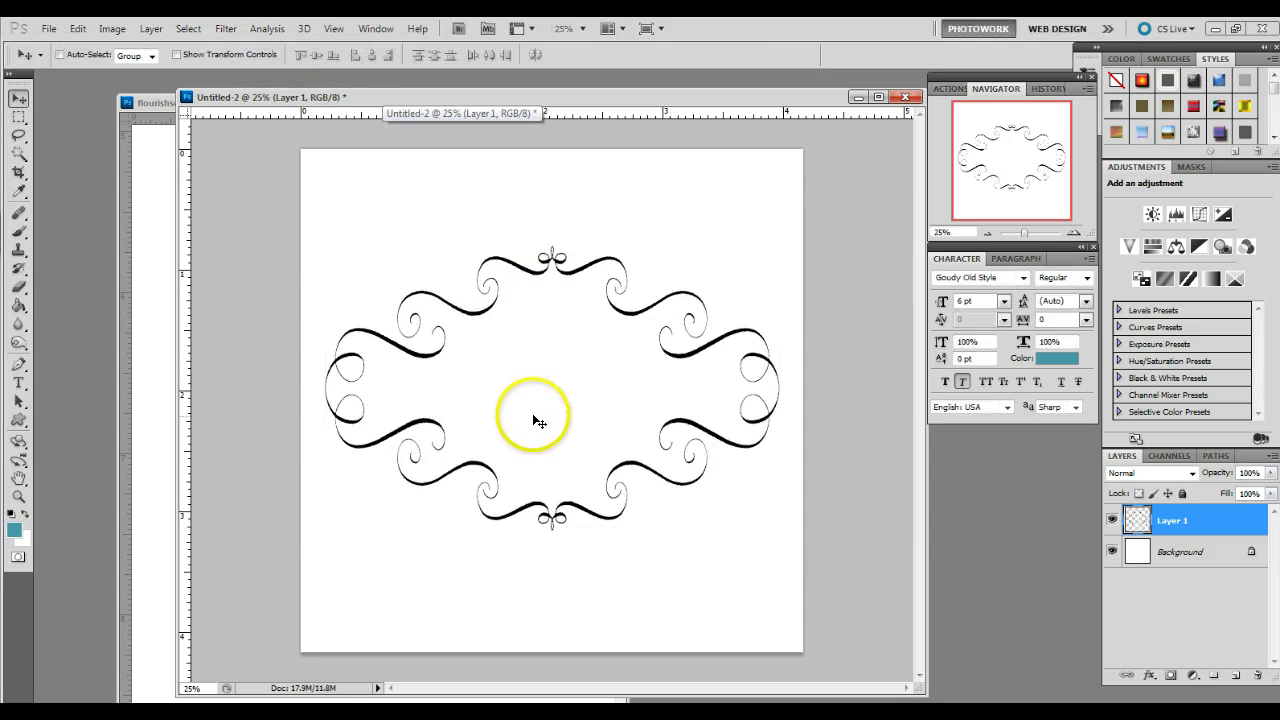
Nudge the flourish up and left and draw a rectangular selection around it.
drag(538, 436, 530, 398)
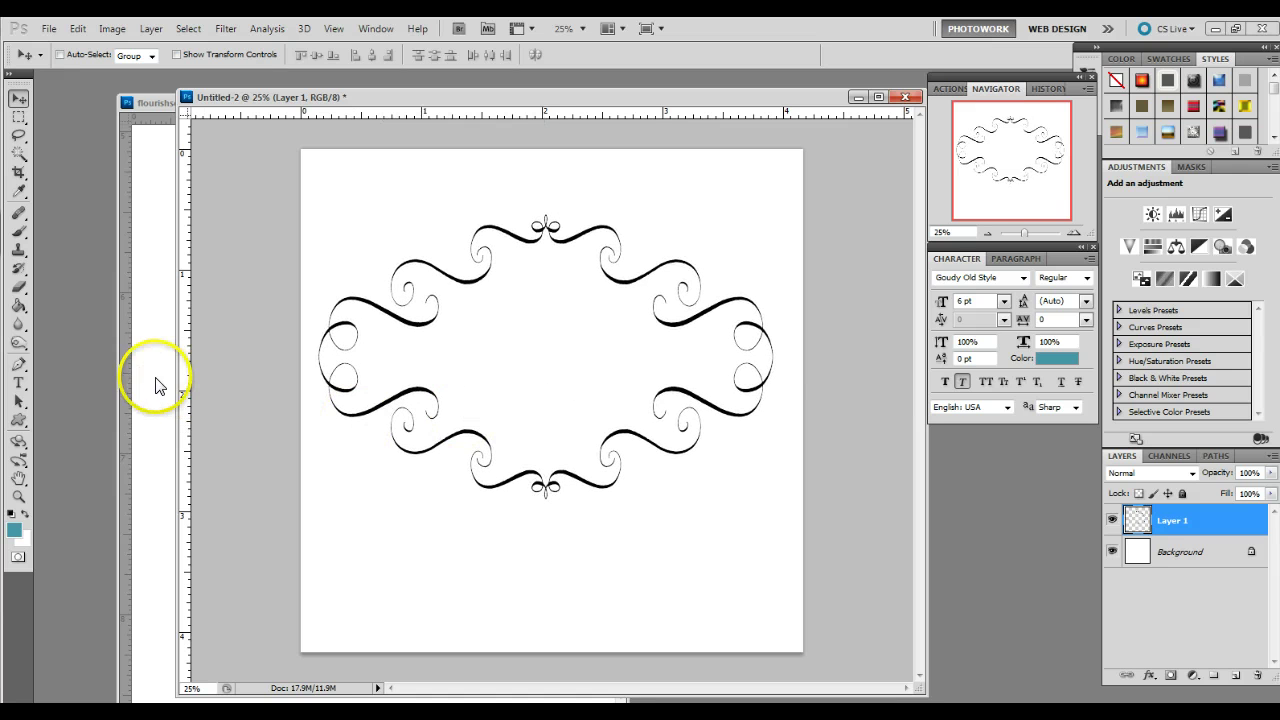
click(19, 119)
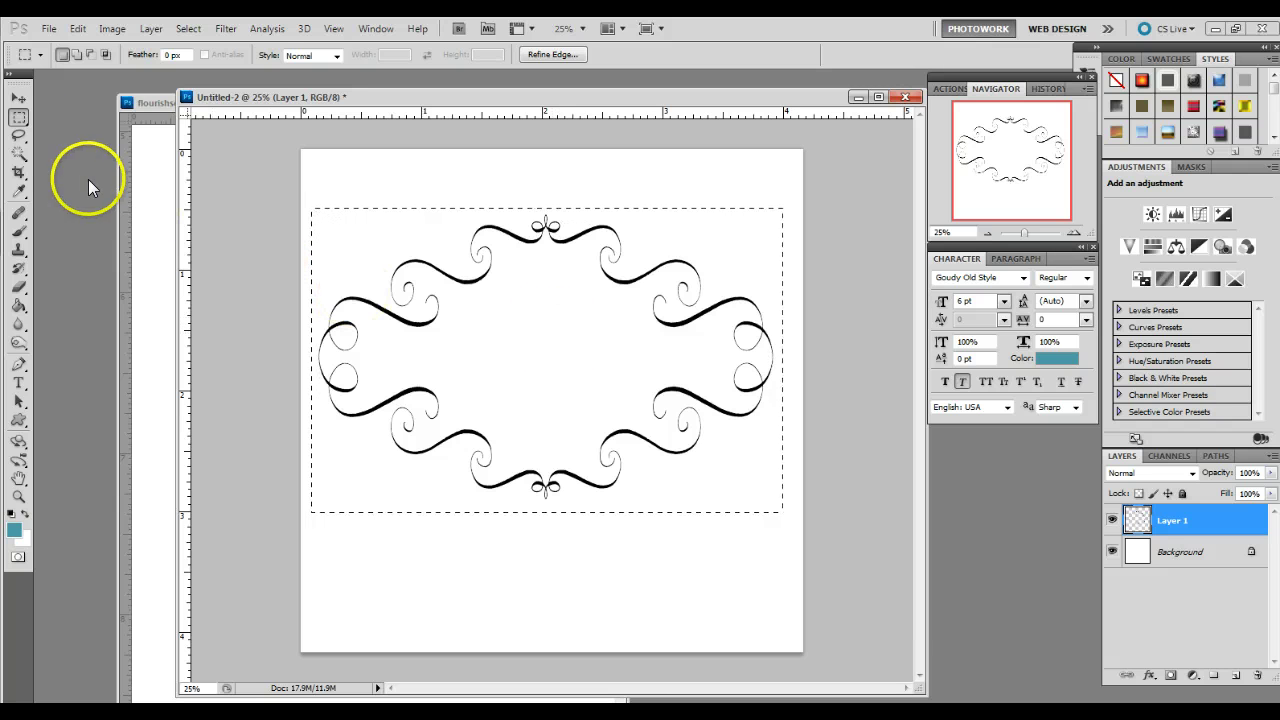
click(18, 98)
Define a brush preset from the selection named 'Flourish Frame 5'.
click(78, 28)
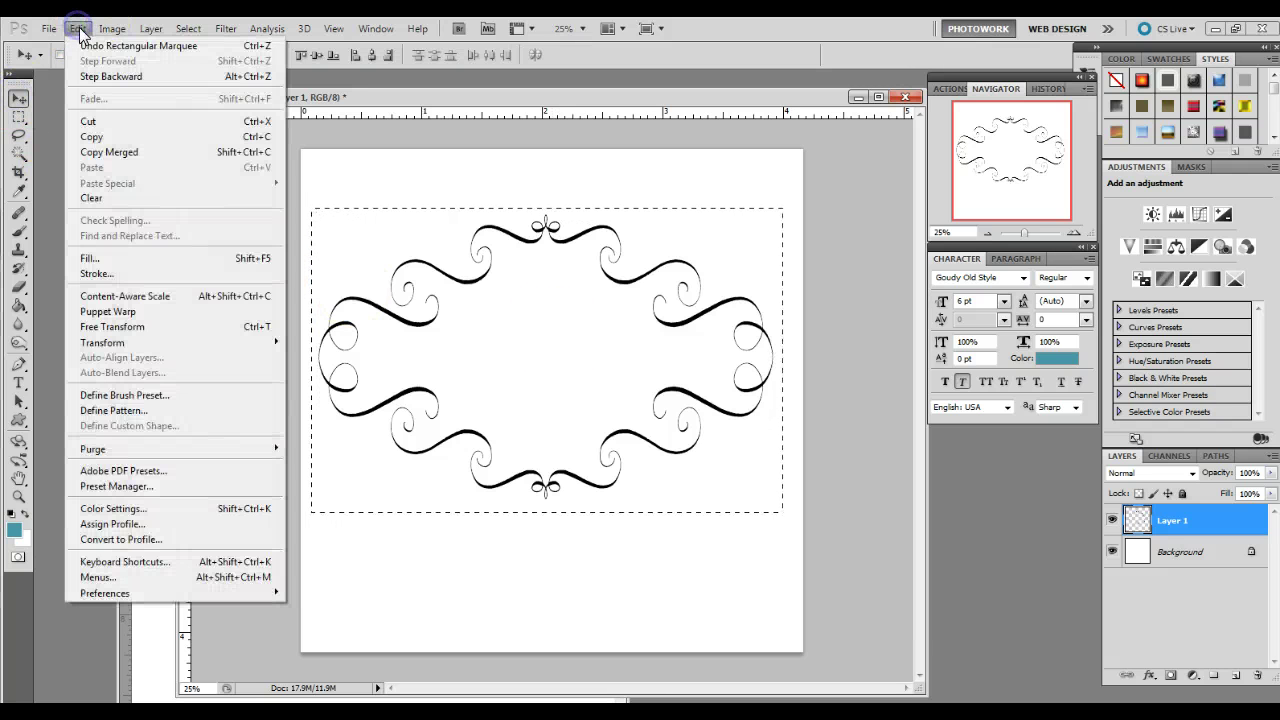
click(150, 396)
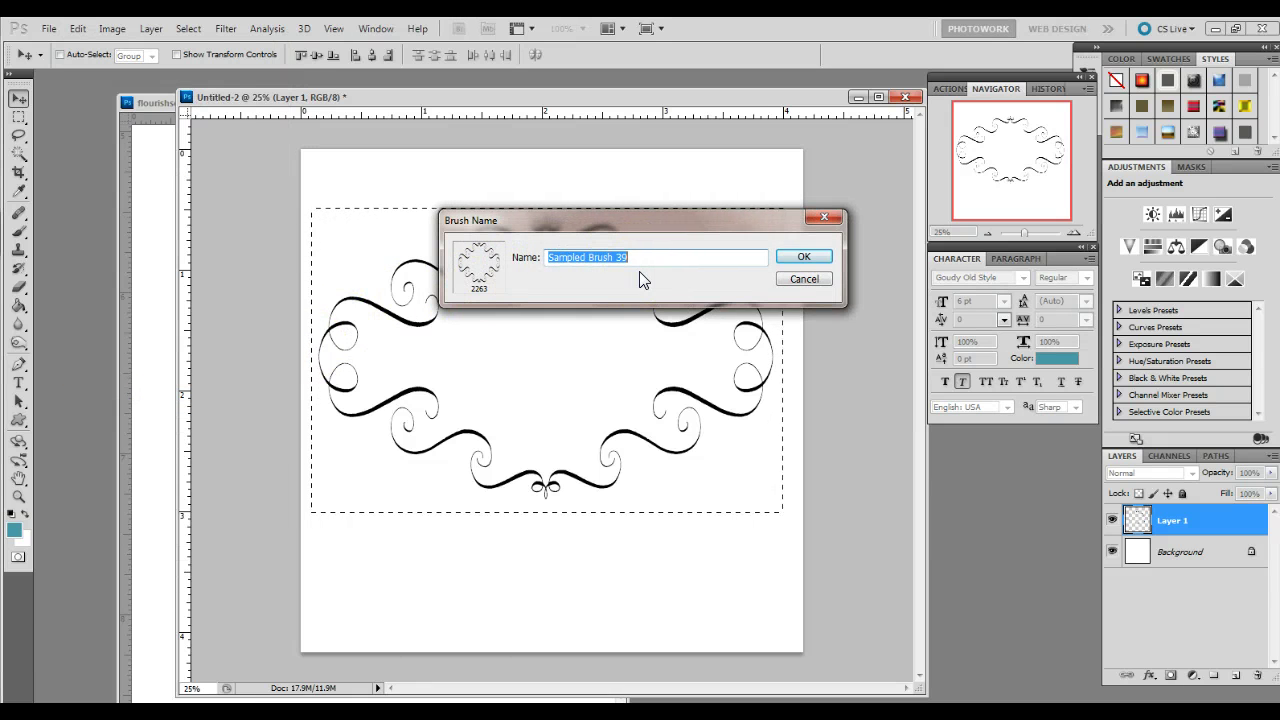
text(Flourish Frame 5)
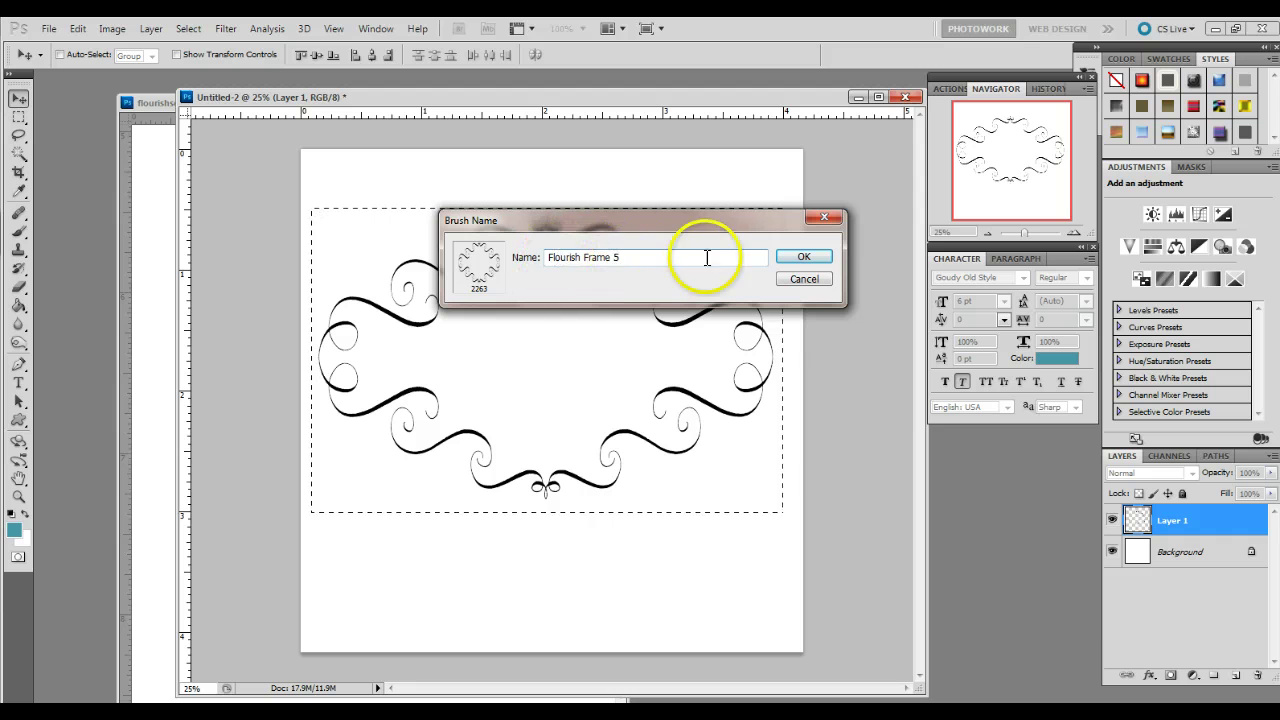
click(806, 258)
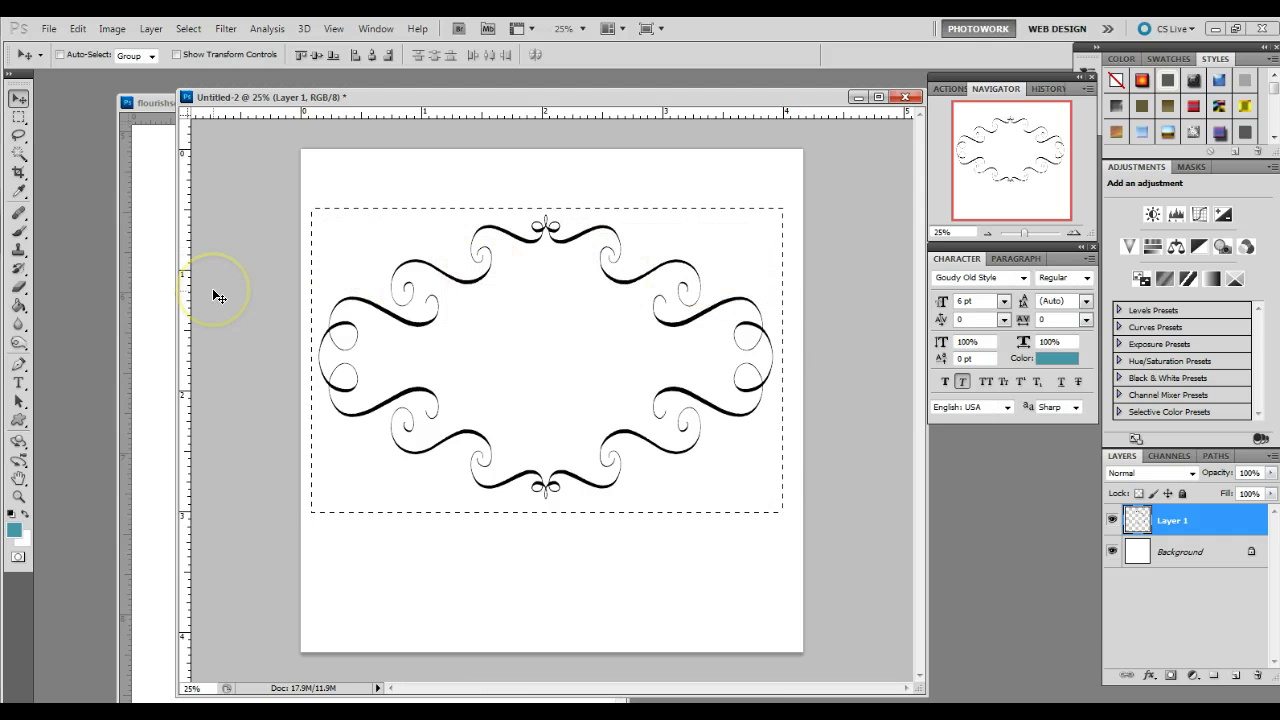
Deselect, delete the black flourish layer, and choose the 2263 px flourish brush tip.
key(ctrl+d)
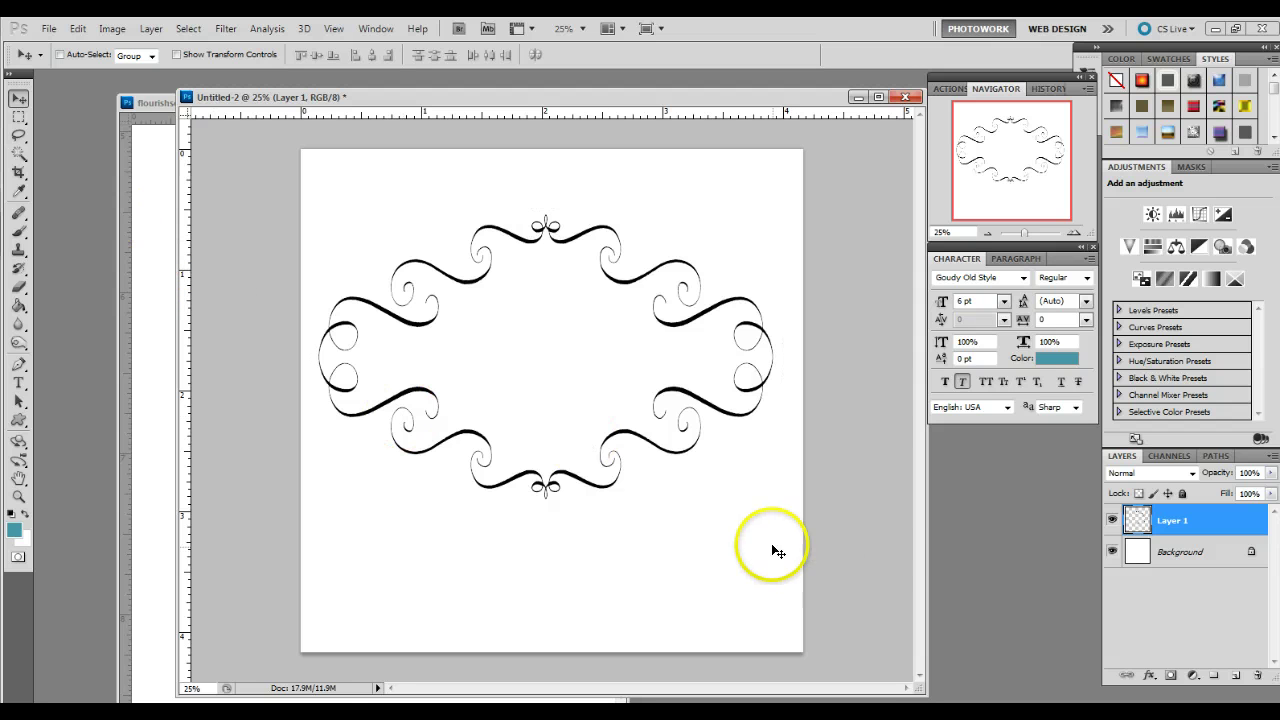
key(Delete)
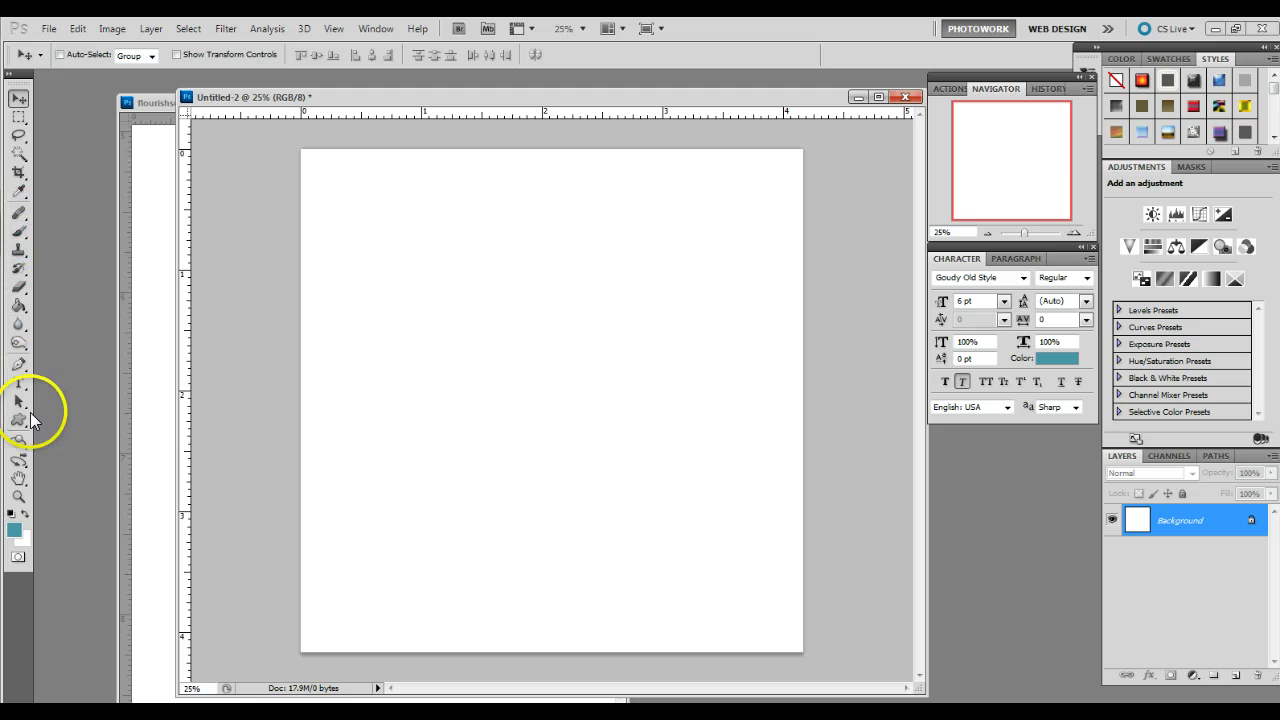
click(20, 232)
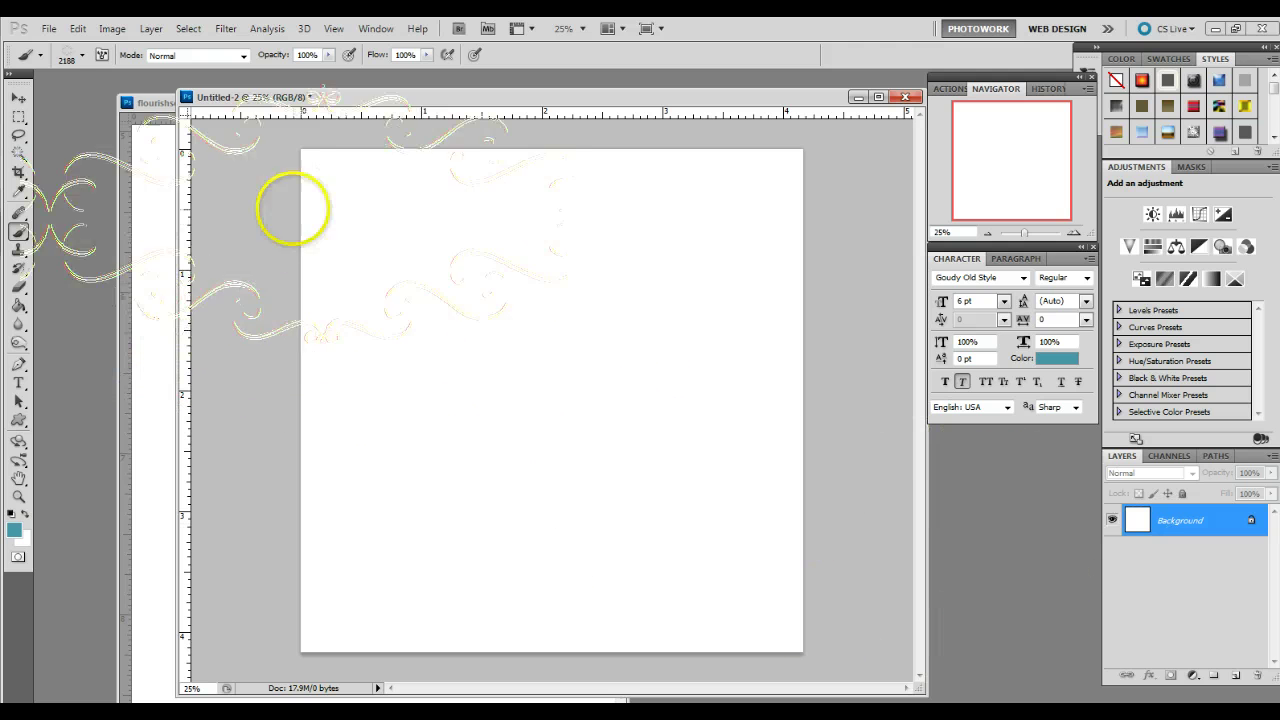
click(81, 56)
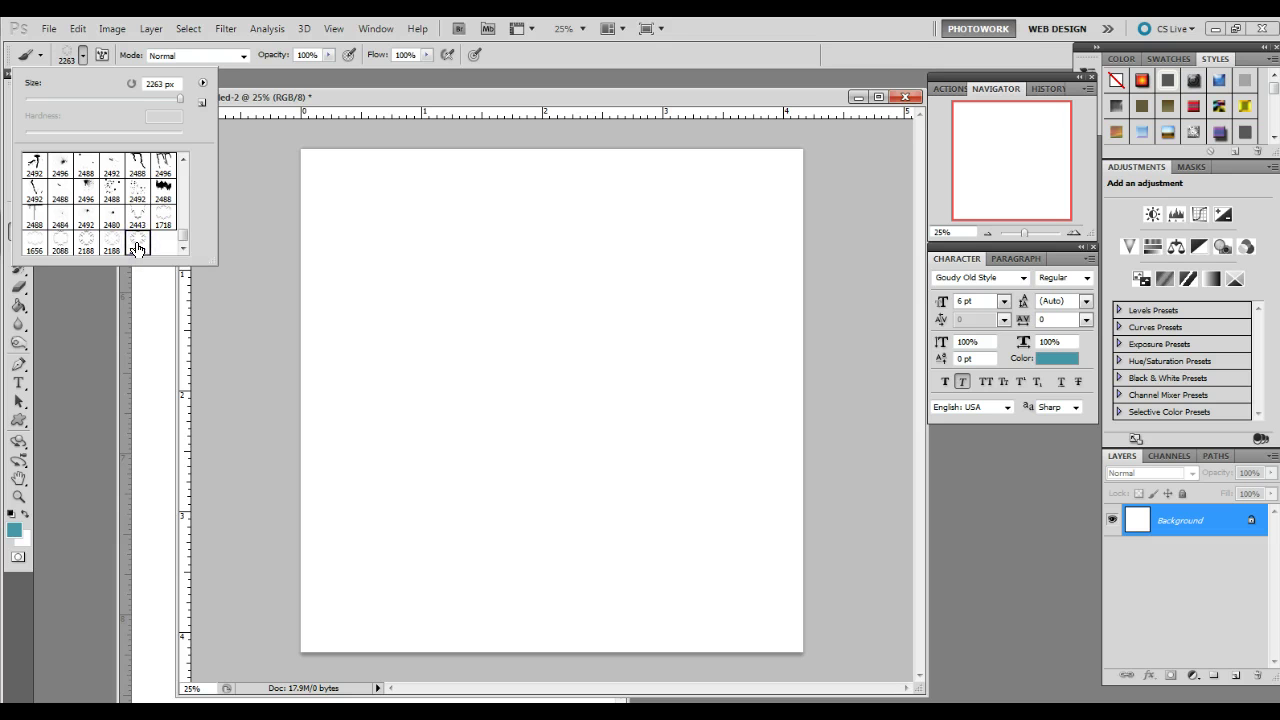
drag(176, 96, 176, 96)
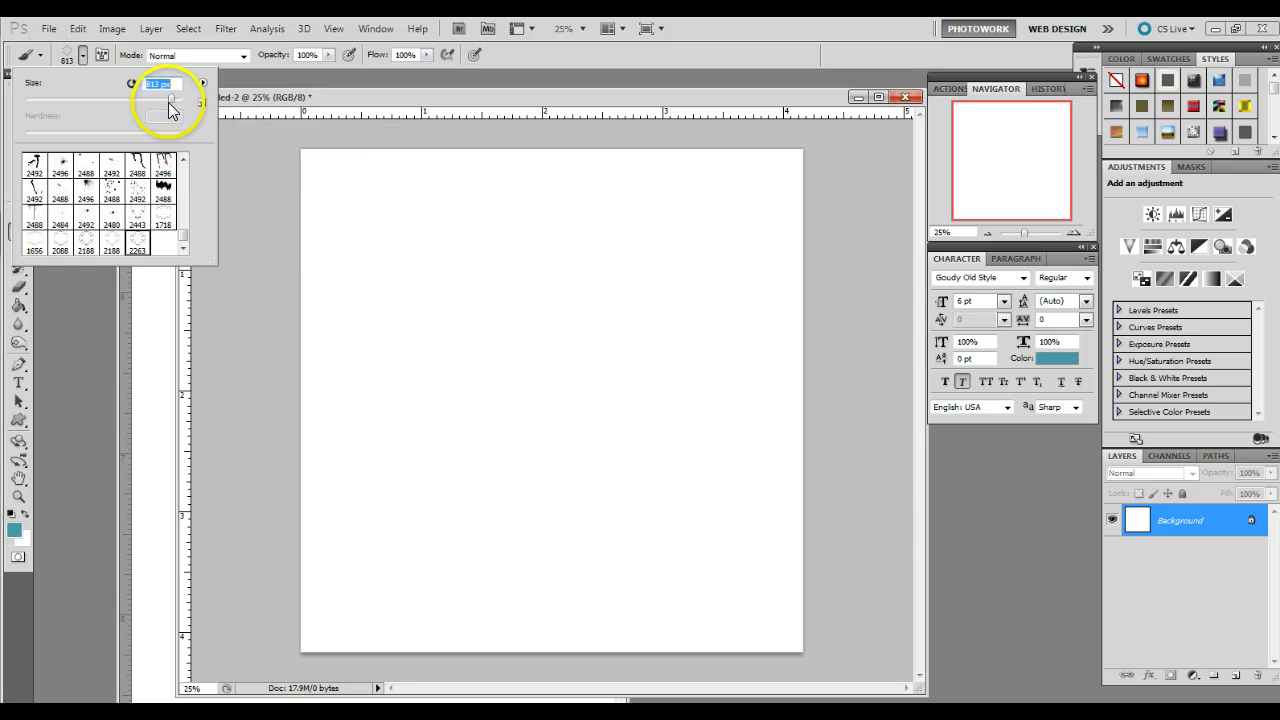
drag(176, 103, 176, 103)
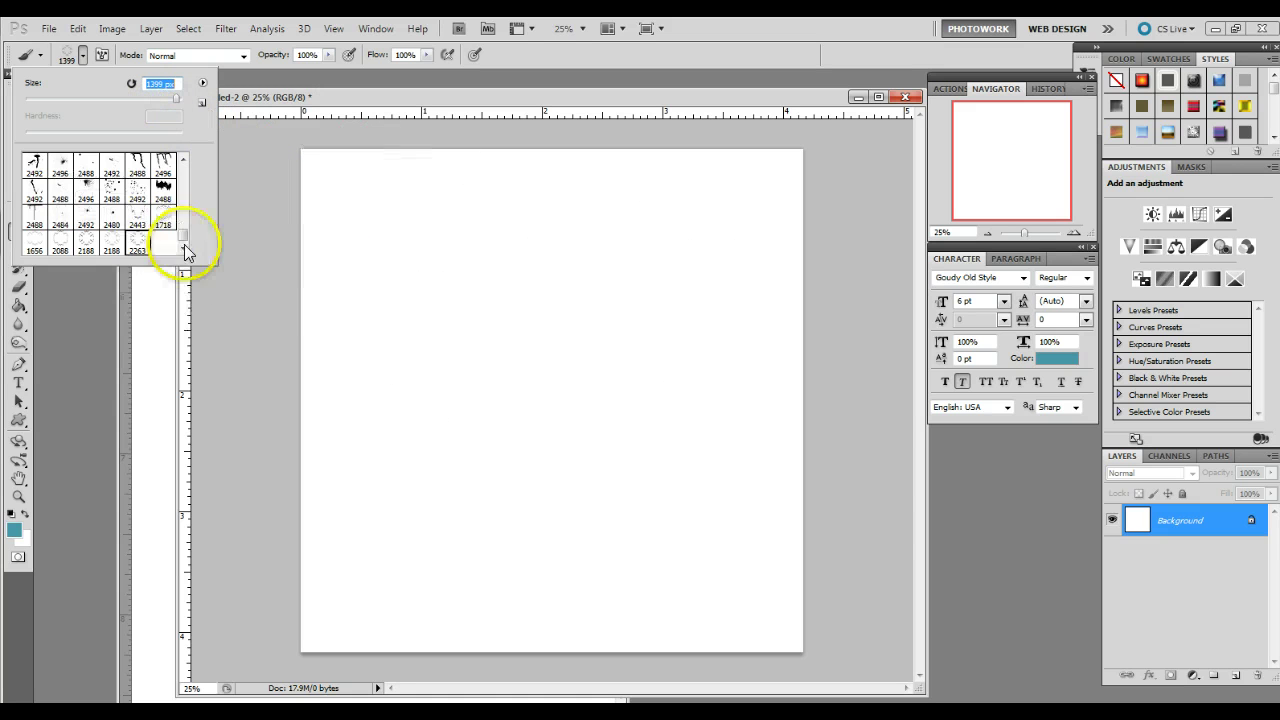
click(138, 248)
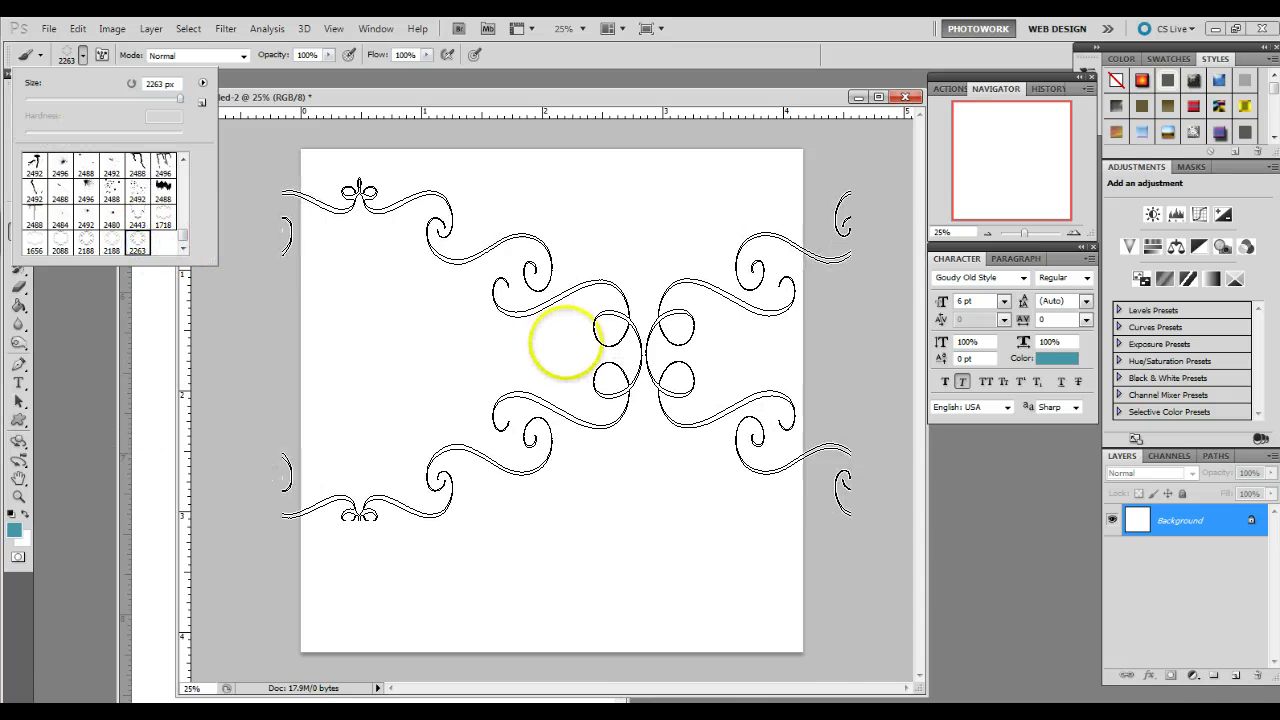
Add a new Layer 1 and stamp the teal flourish frame at the page centre.
click(1234, 677)
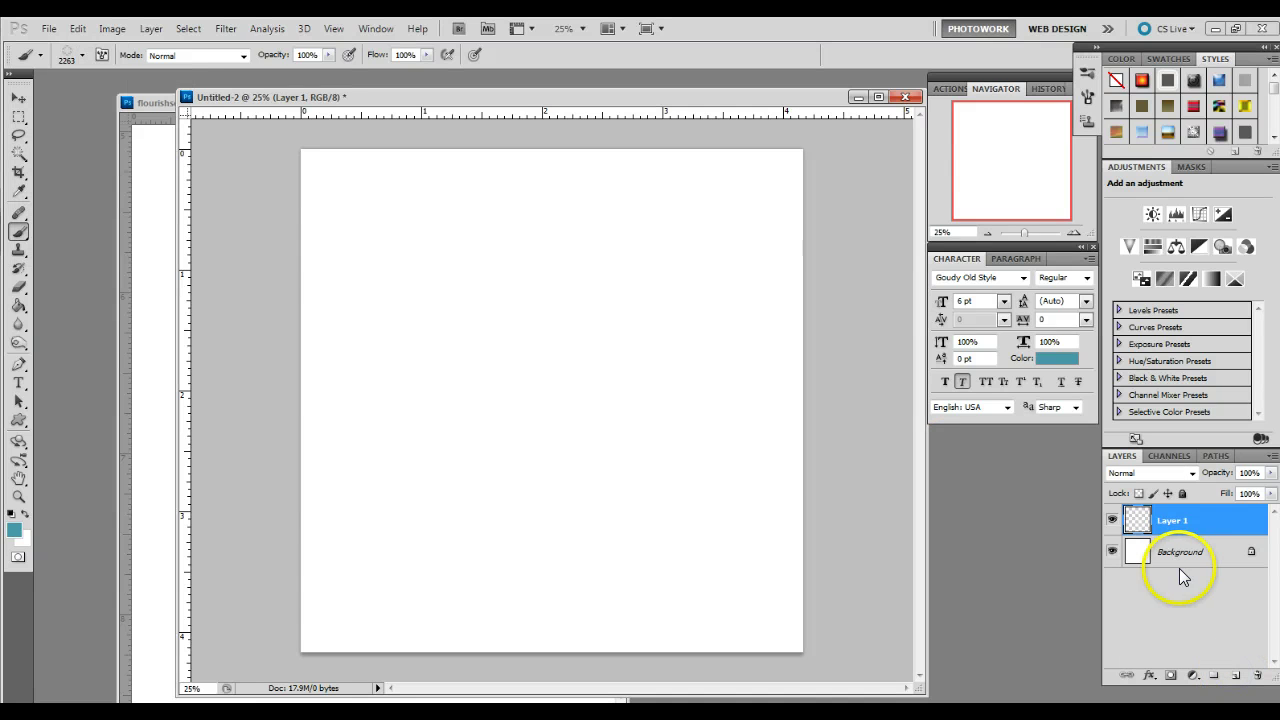
click(150, 33)
mouse_move(160, 46)
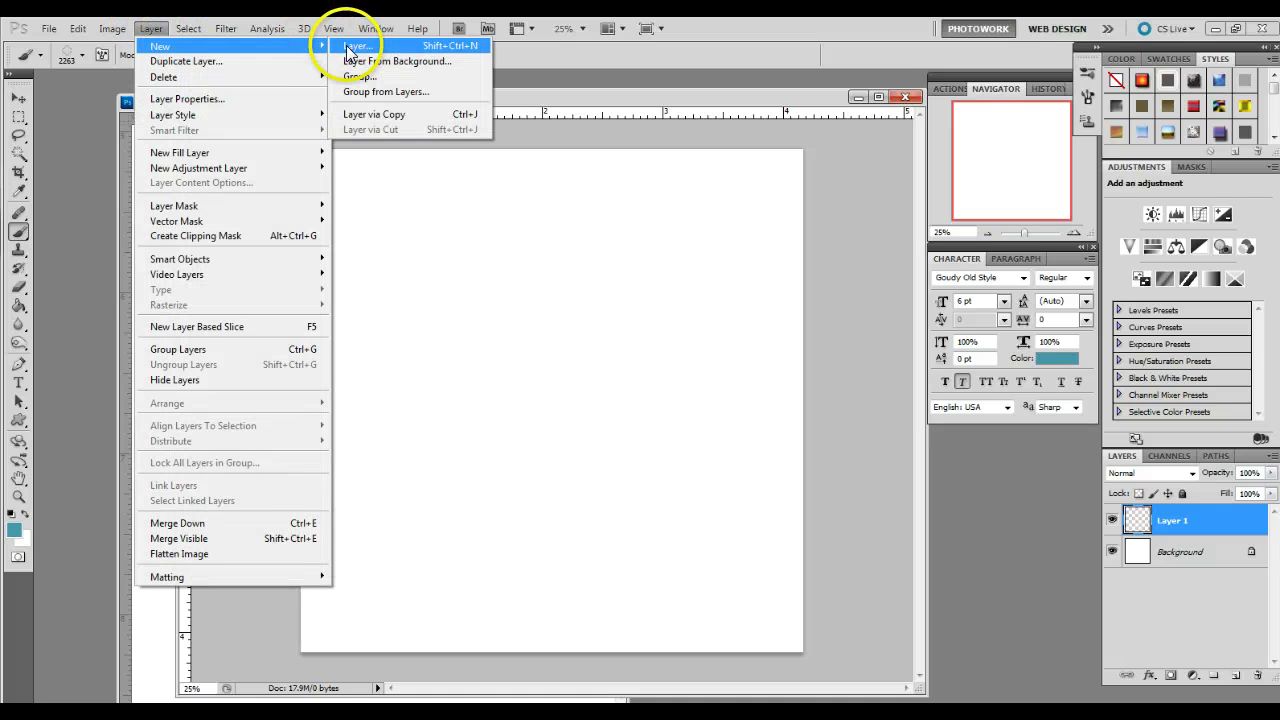
click(530, 360)
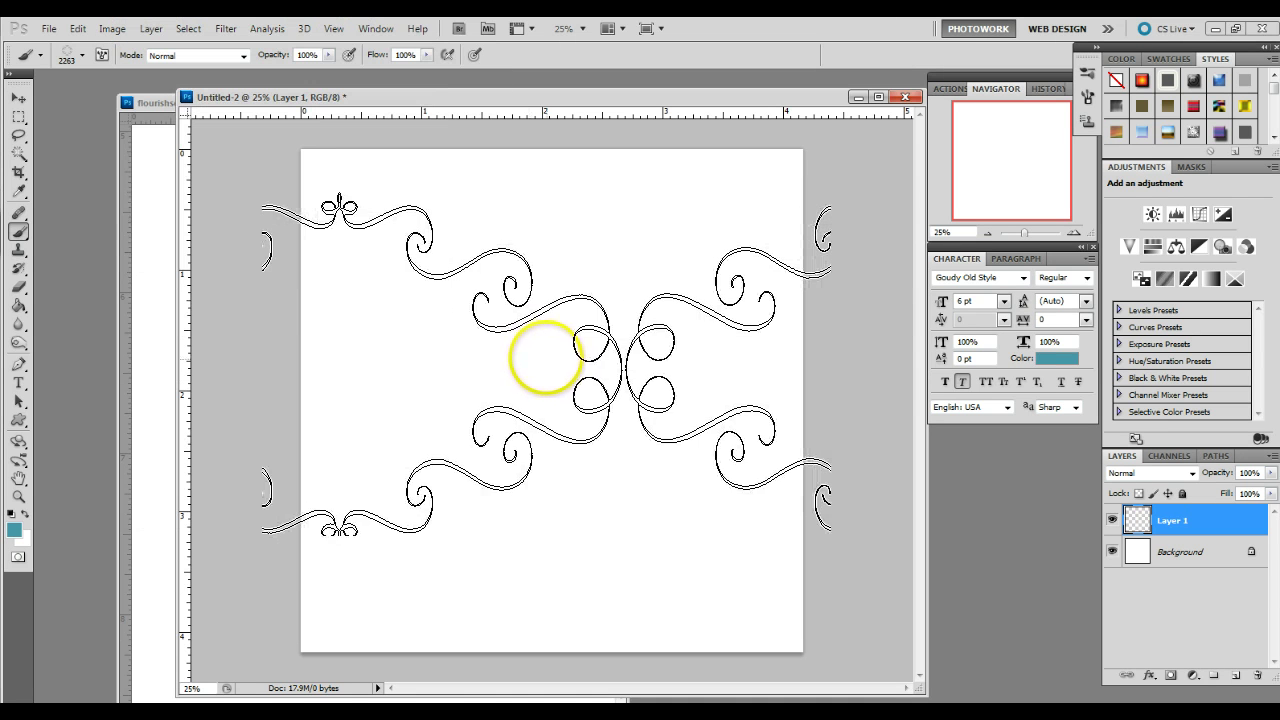
click(545, 358)
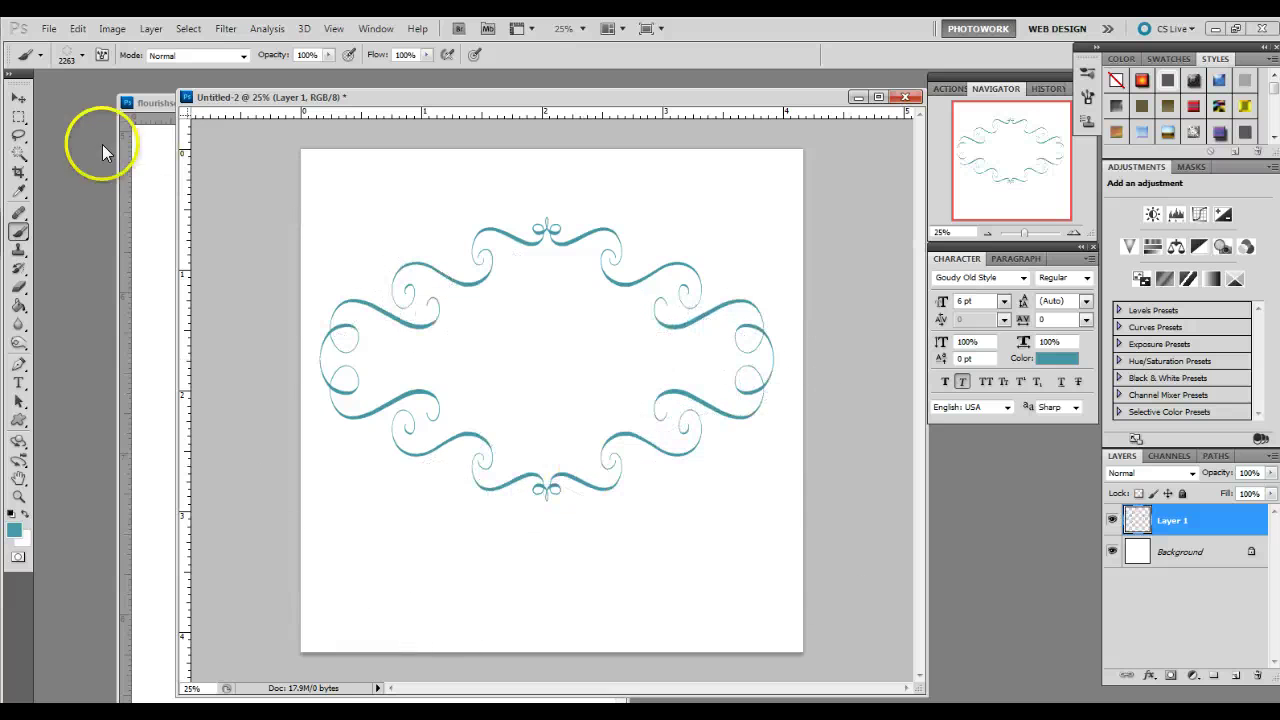
click(18, 98)
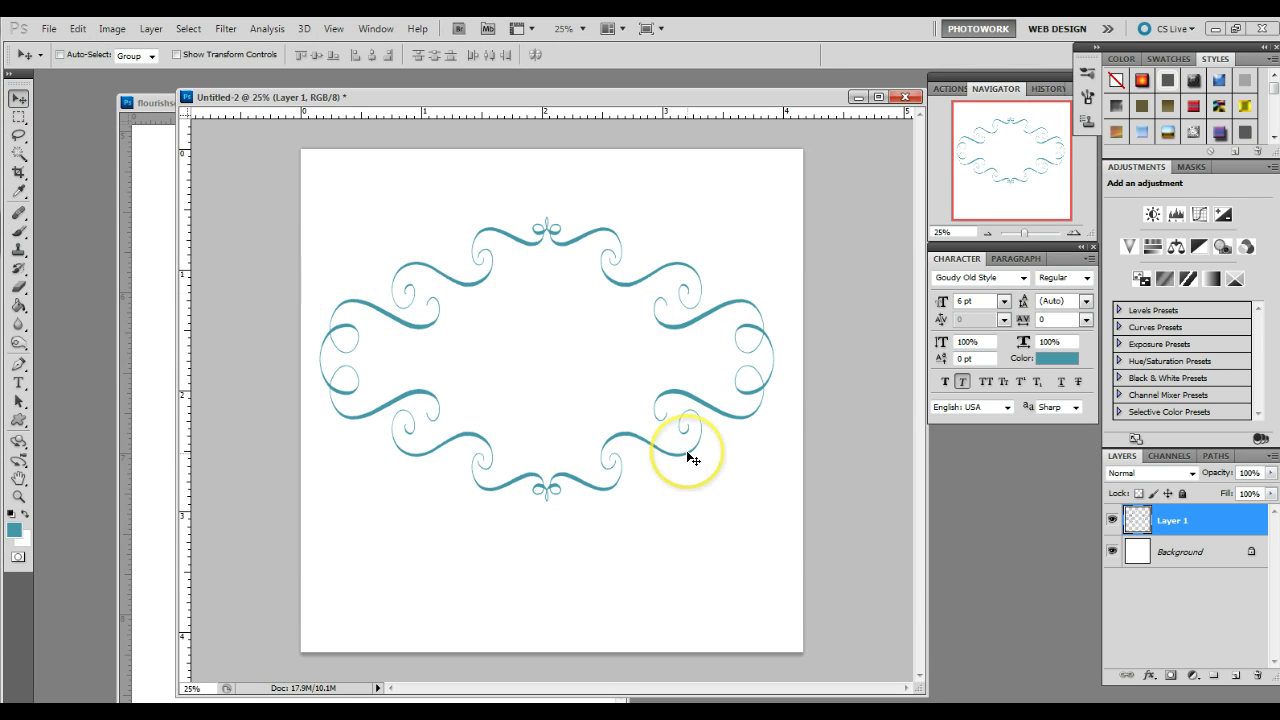
Resize the teal frame to about 85% width and 103% height, then nudge it right.
key(ctrl+t)
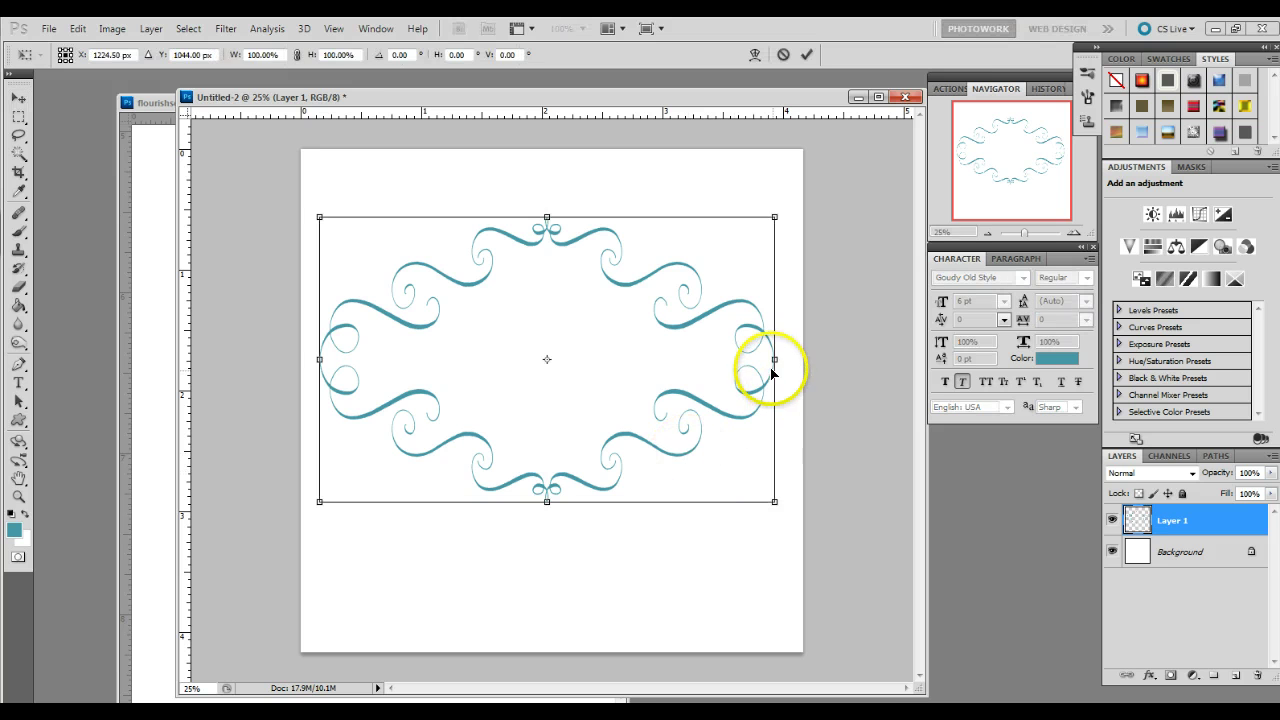
drag(775, 360, 732, 360)
drag(319, 360, 345, 360)
drag(538, 502, 534, 505)
drag(537, 217, 539, 209)
drag(539, 523, 539, 509)
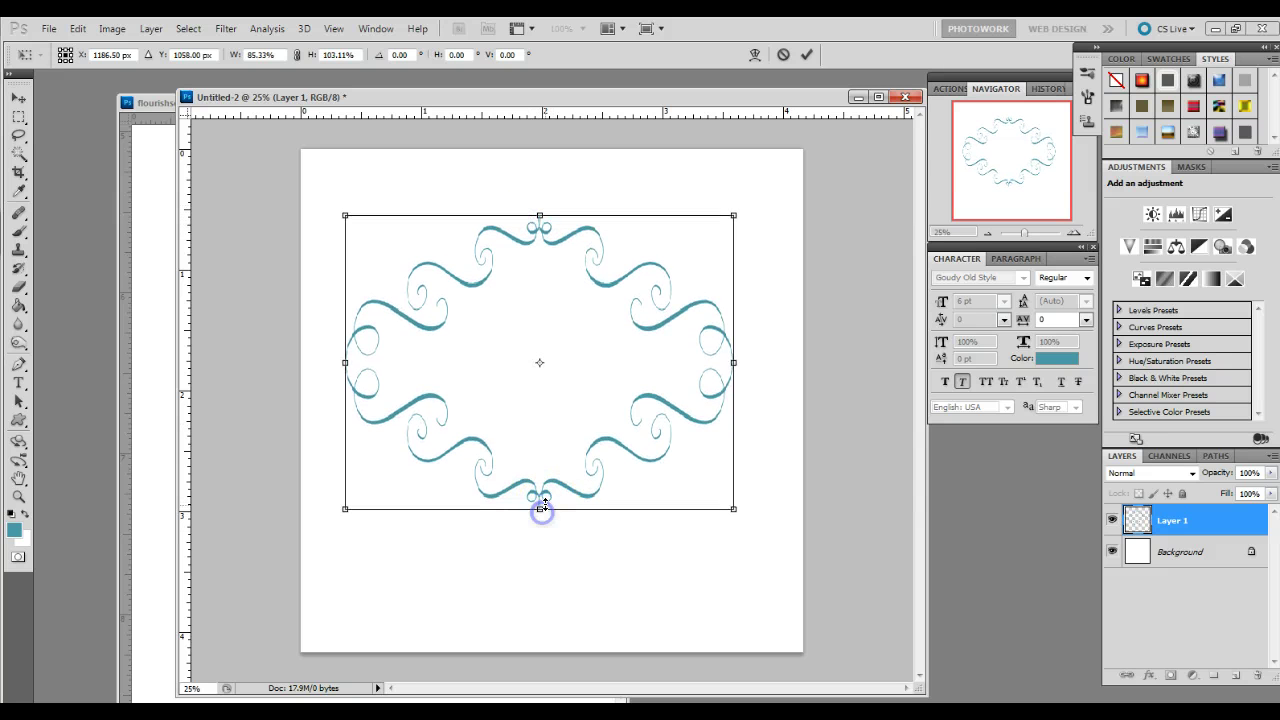
double_click(563, 484)
drag(623, 464, 643, 468)
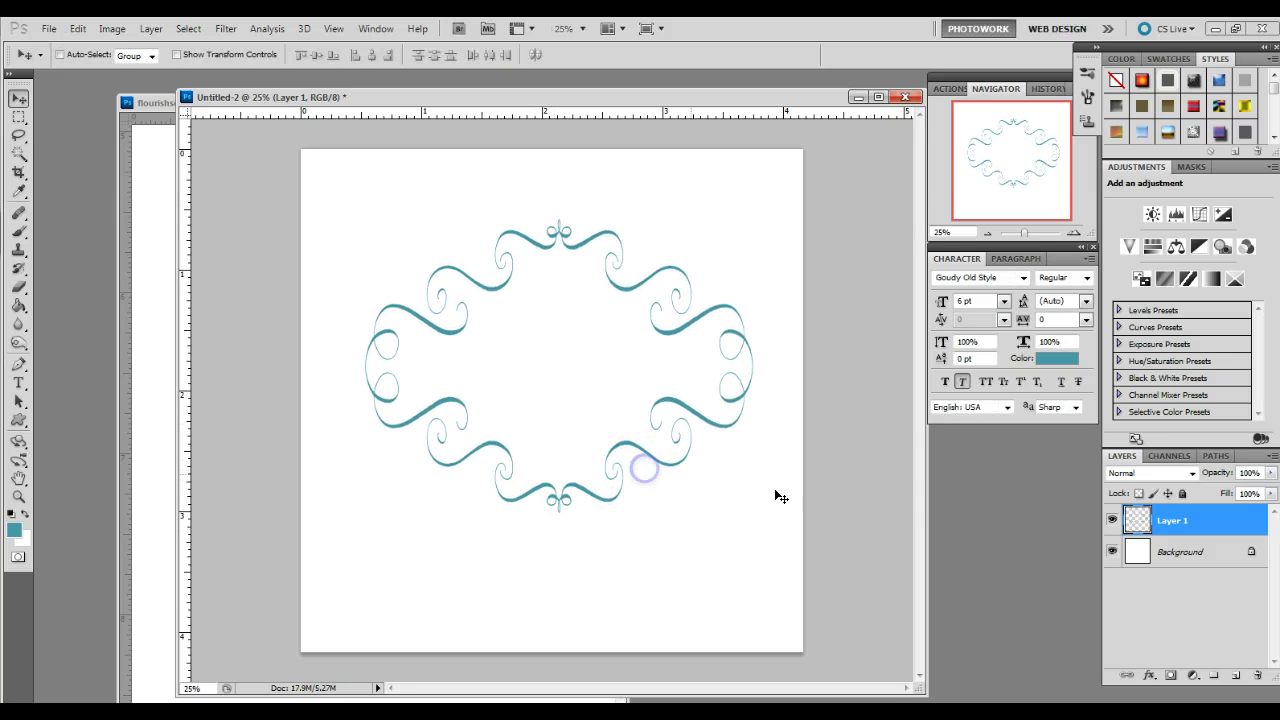
Open the Color Overlay effect settings and cancel, keeping the frame teal.
click(1148, 676)
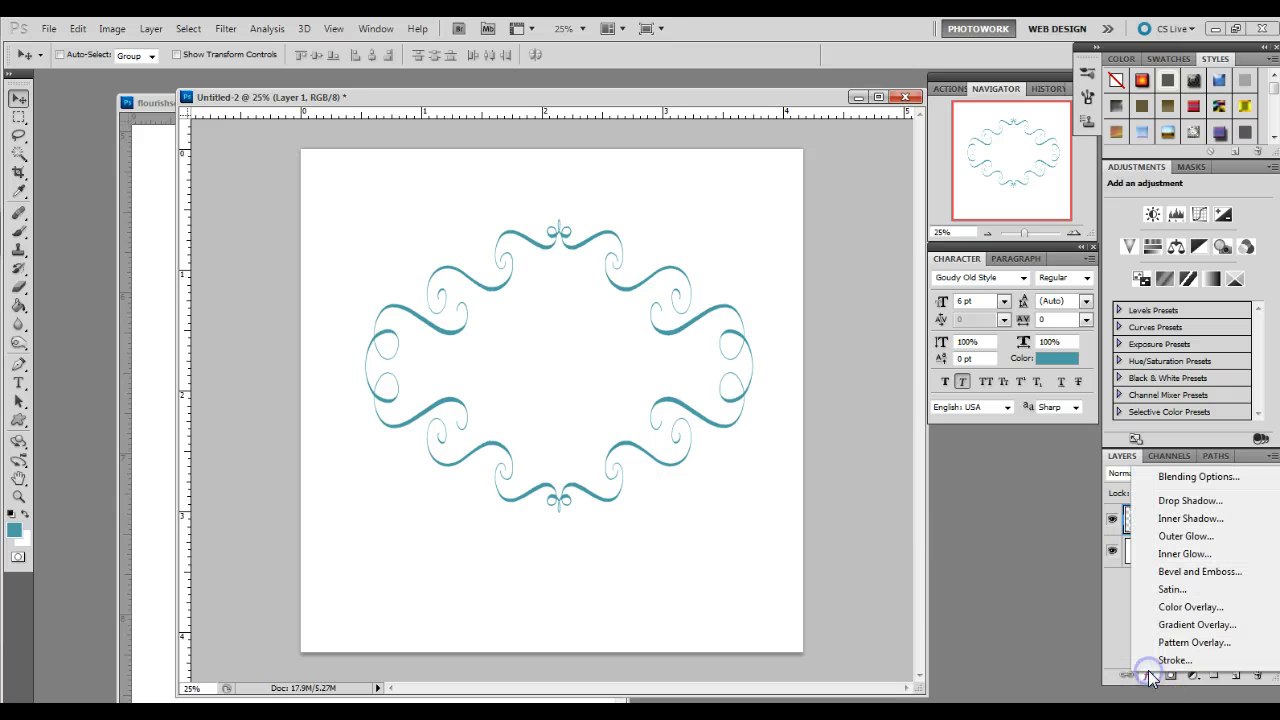
click(1181, 607)
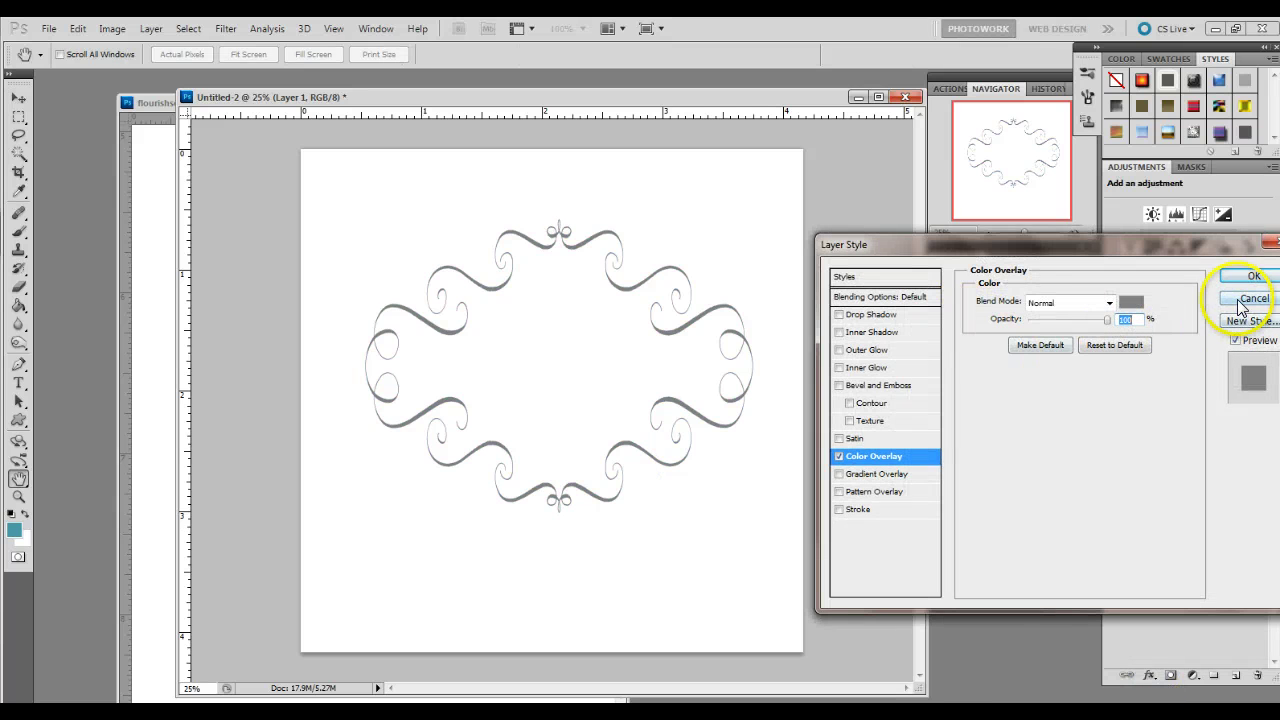
click(1241, 300)
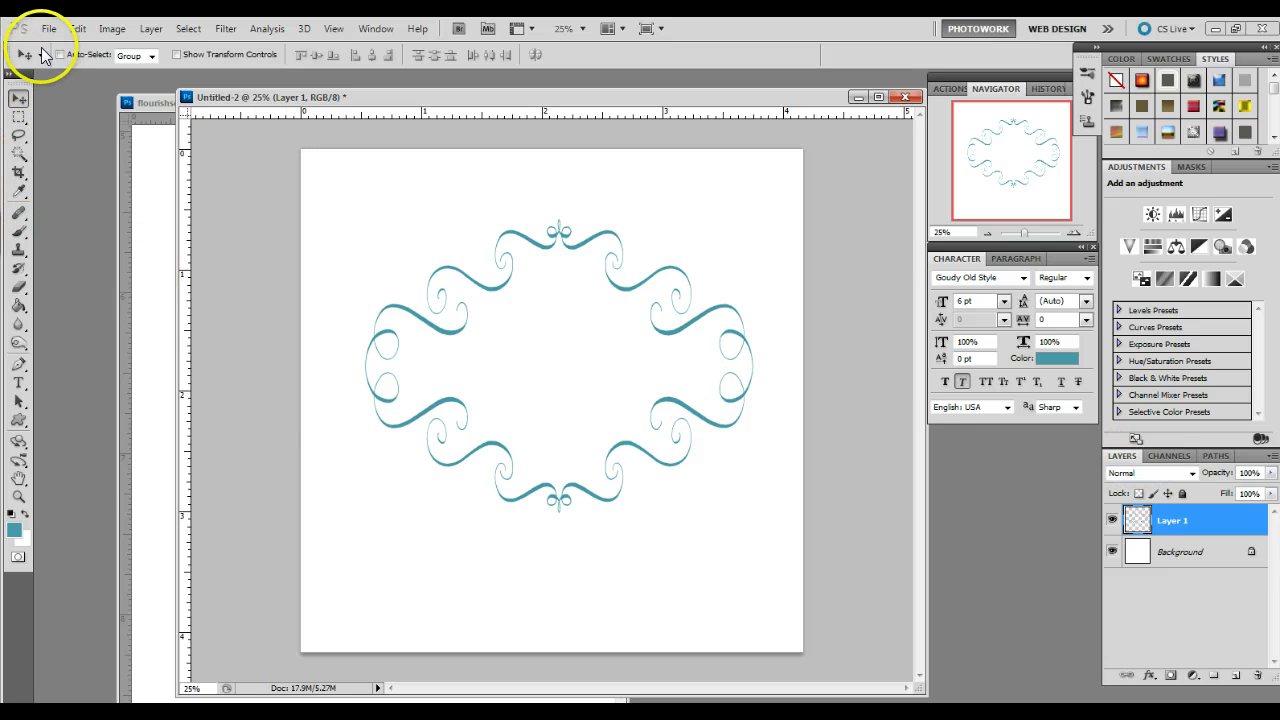
From the Brush Preset picker, save the brush set over the existing ericabrushes.abr file.
click(18, 235)
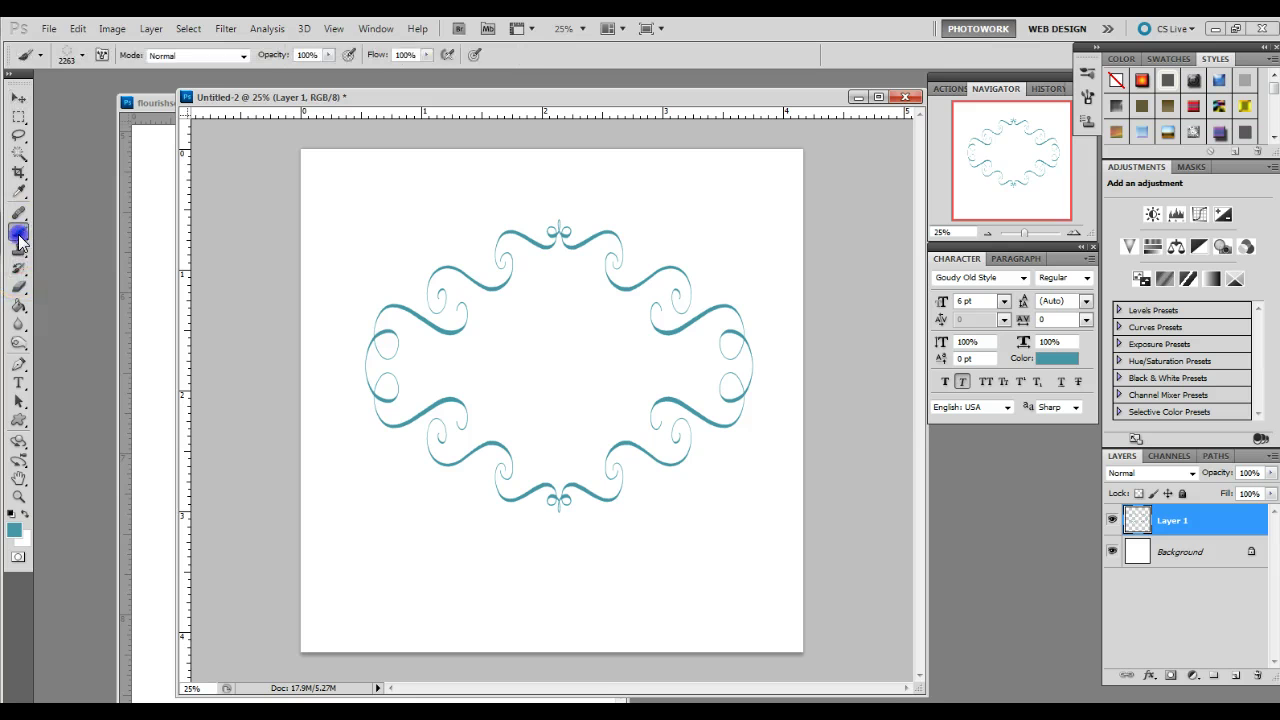
click(83, 58)
click(82, 57)
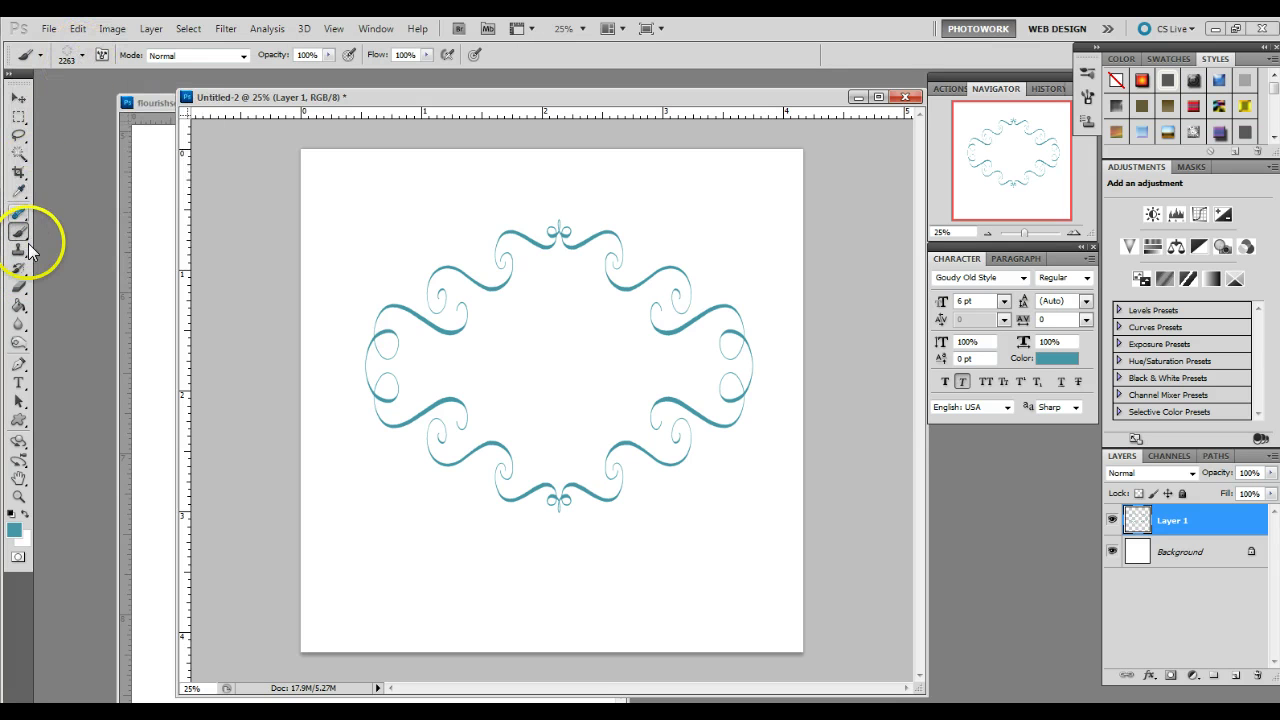
click(83, 57)
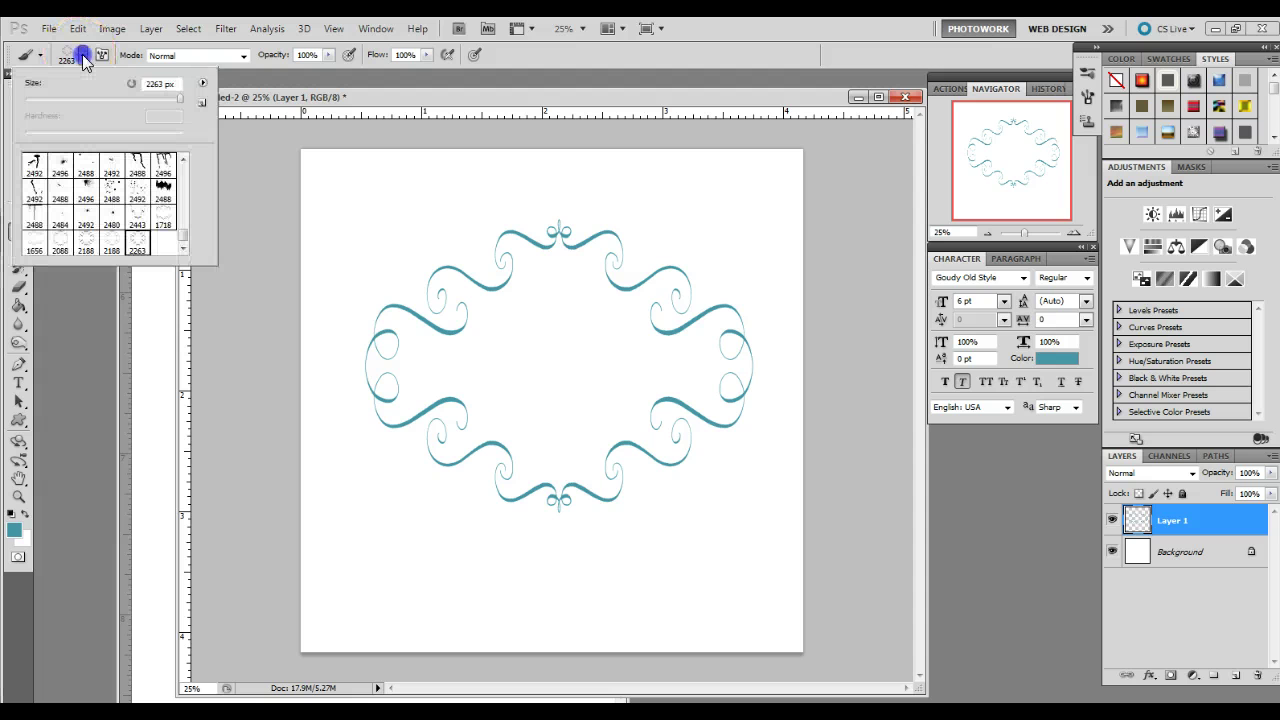
click(202, 84)
click(250, 313)
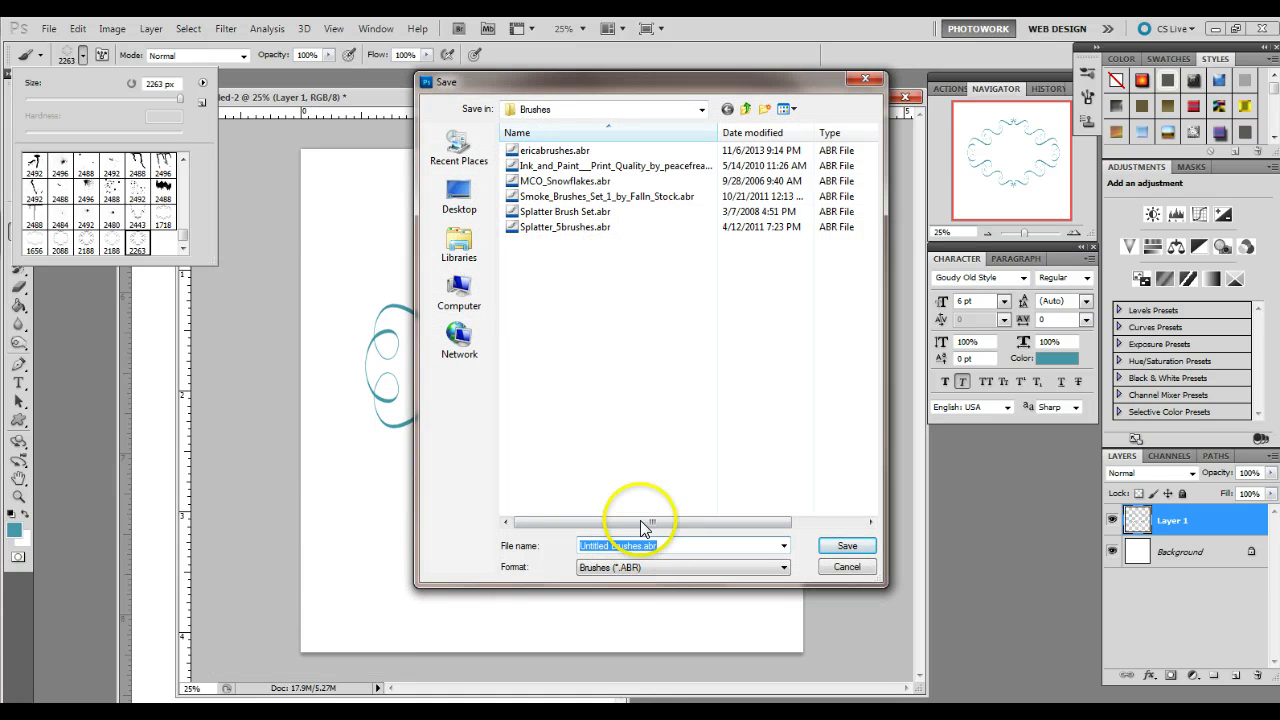
click(563, 151)
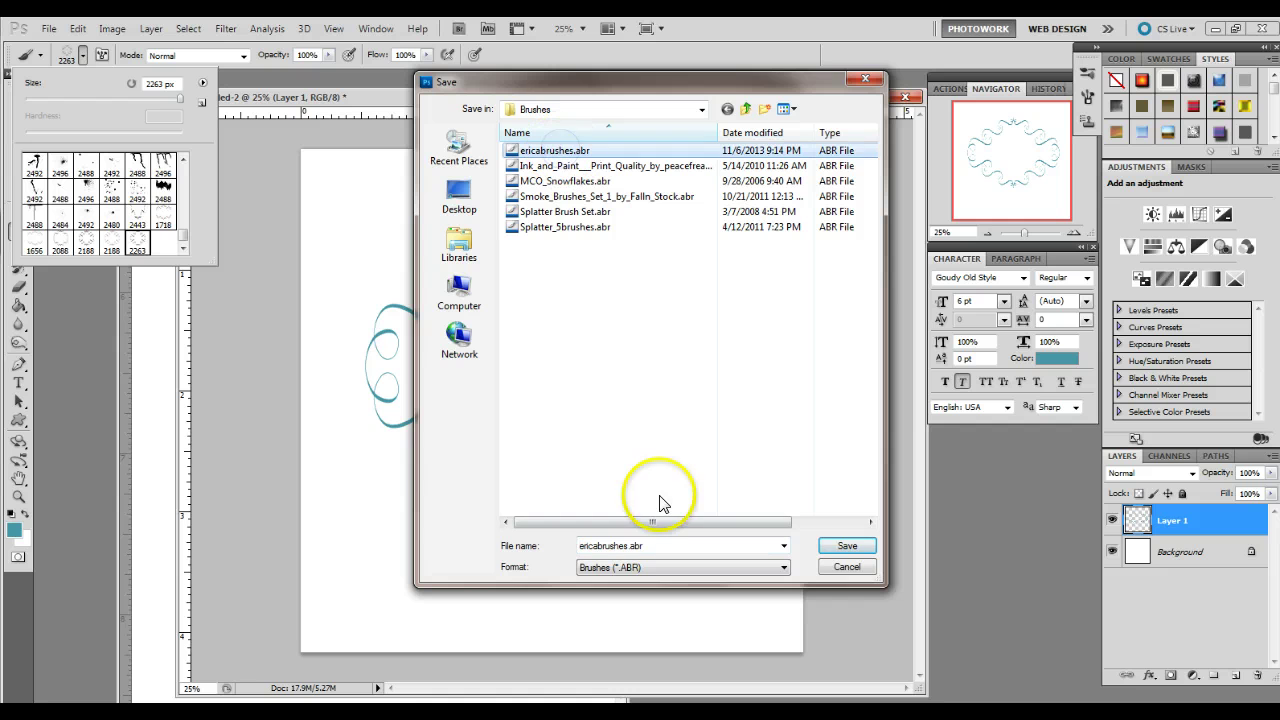
click(845, 546)
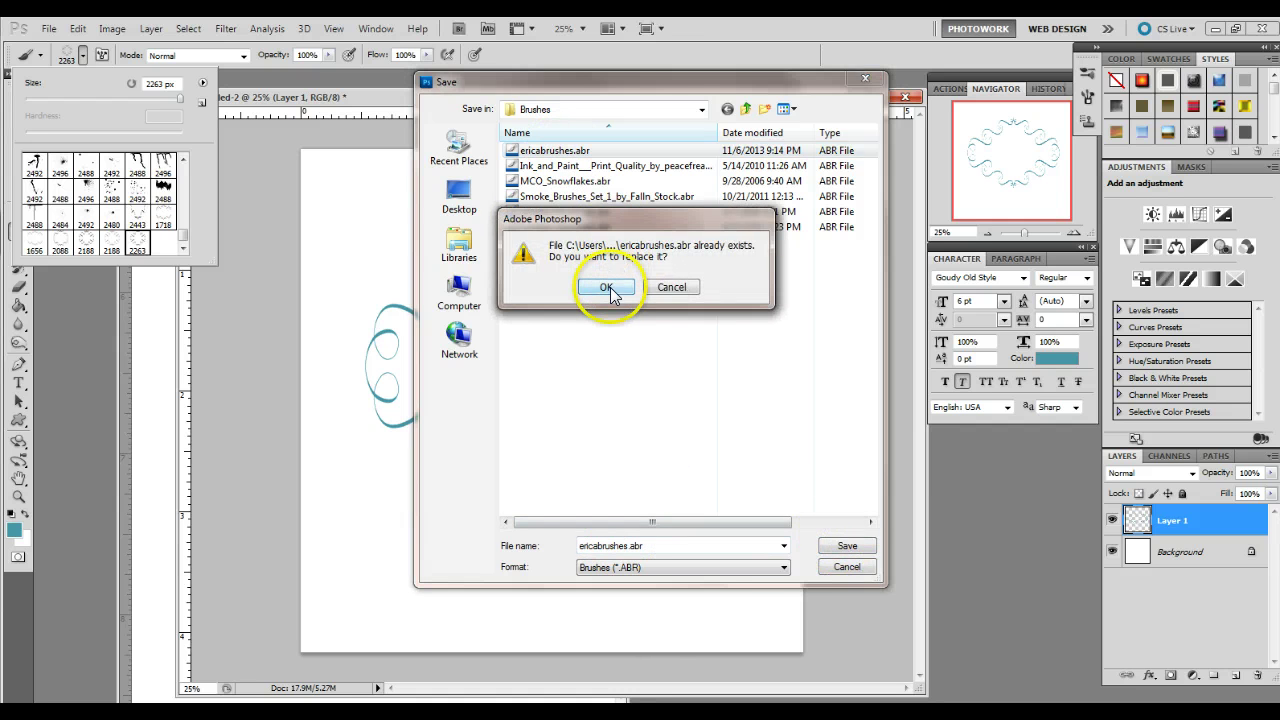
click(607, 288)
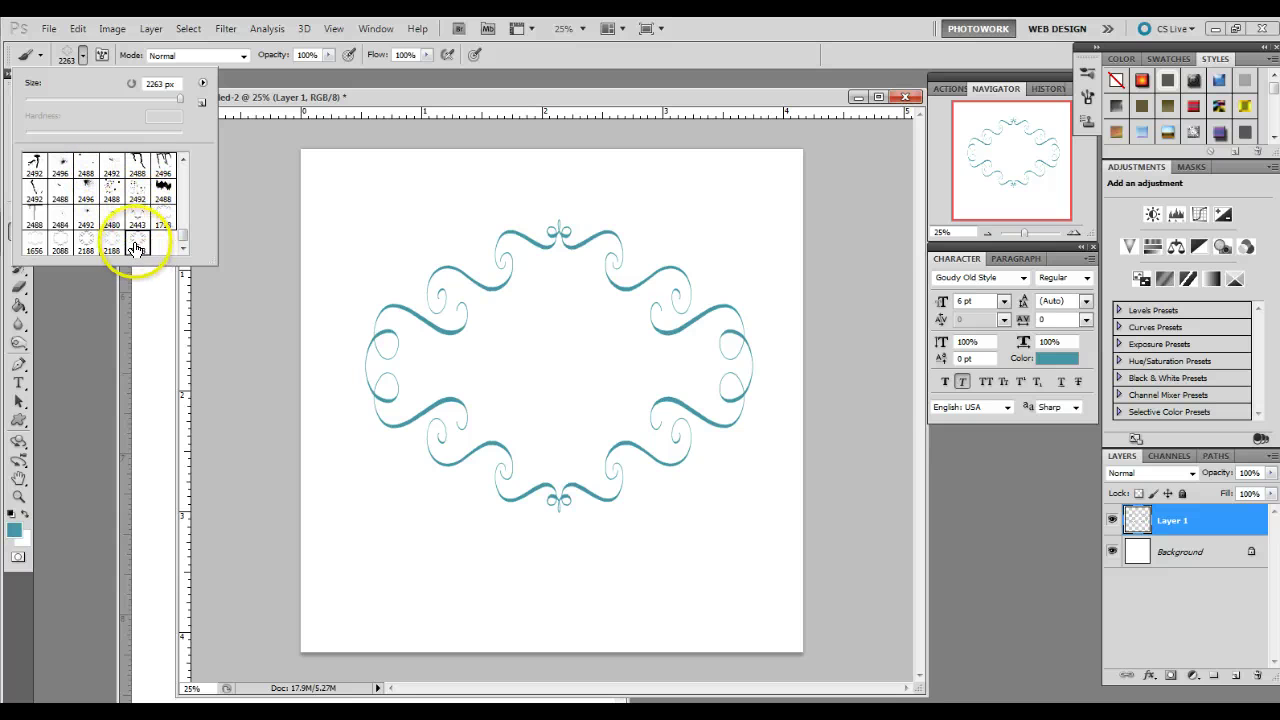
Test-stamp the brush at top-left, then revert to the Move state in History.
click(263, 240)
click(19, 98)
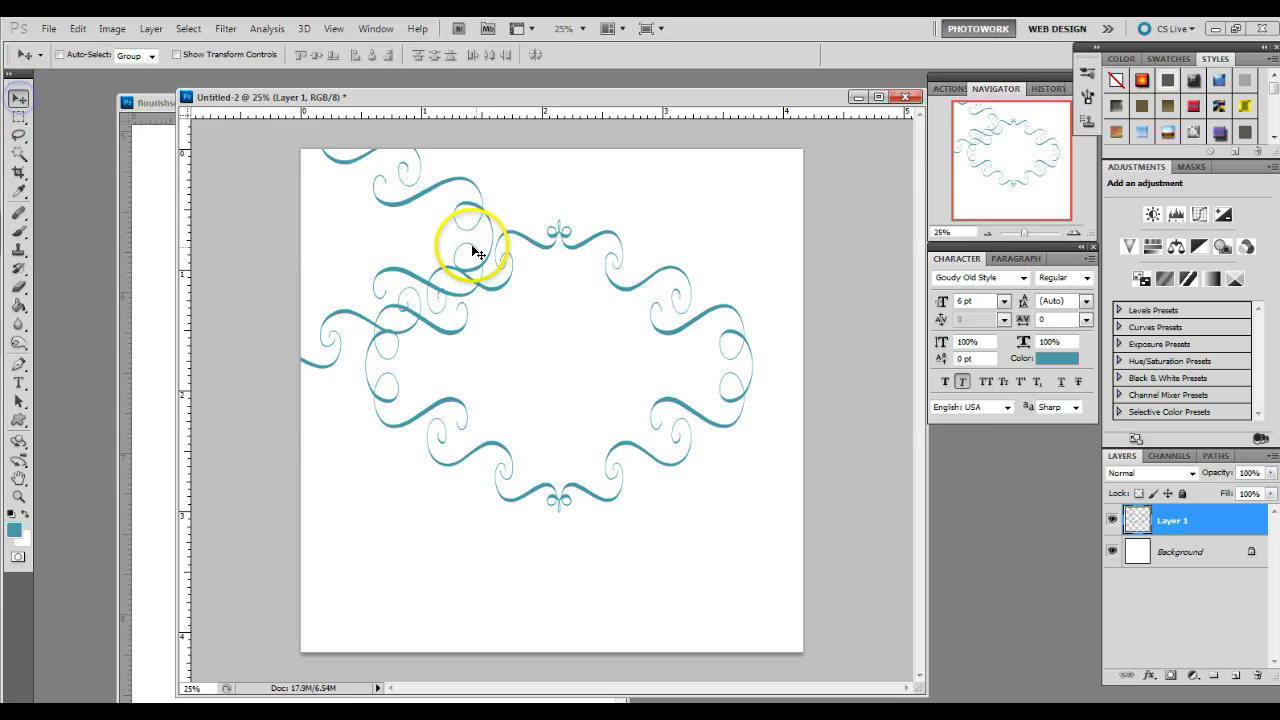
click(1046, 90)
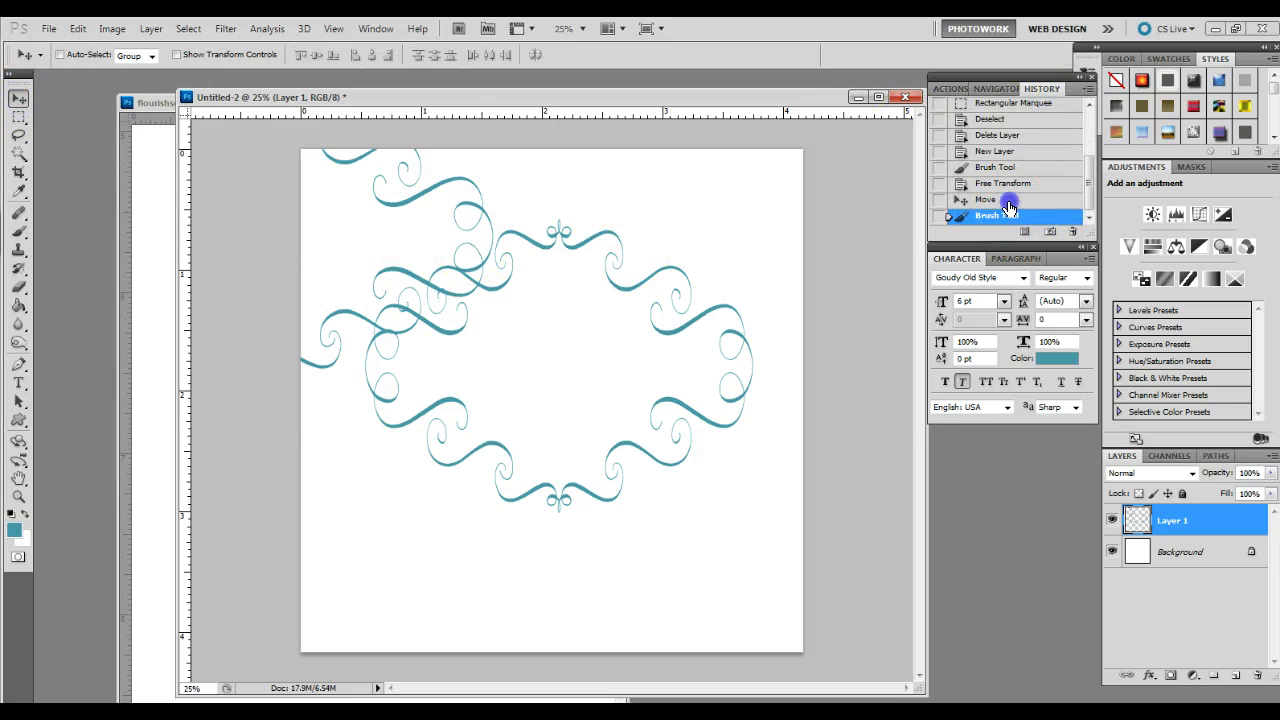
click(1000, 199)
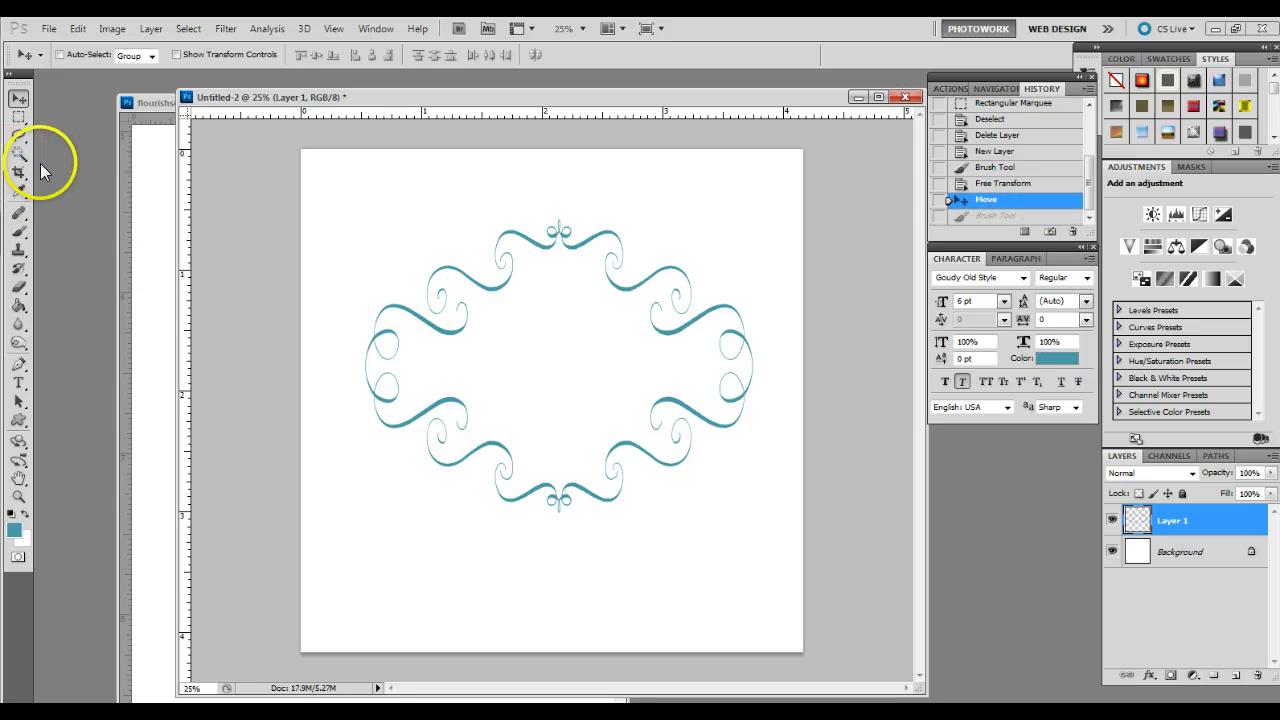